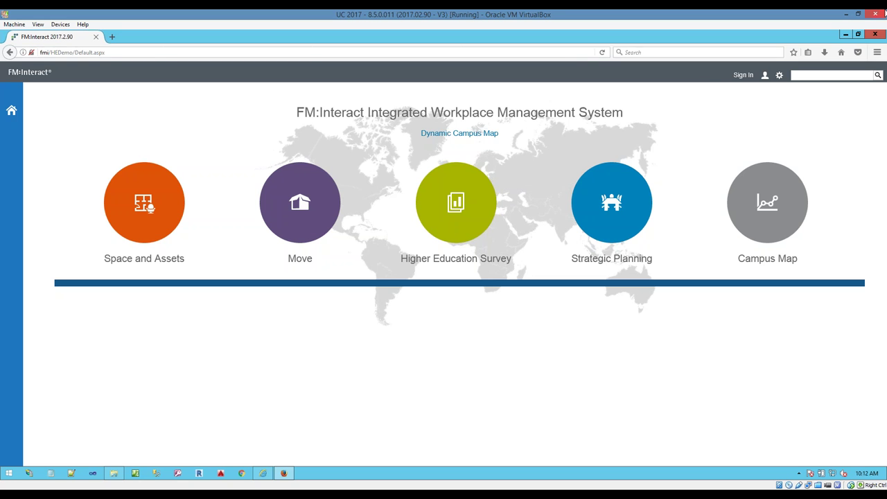
# Step: Sign in with the saved user login
pyautogui.click(743, 74)
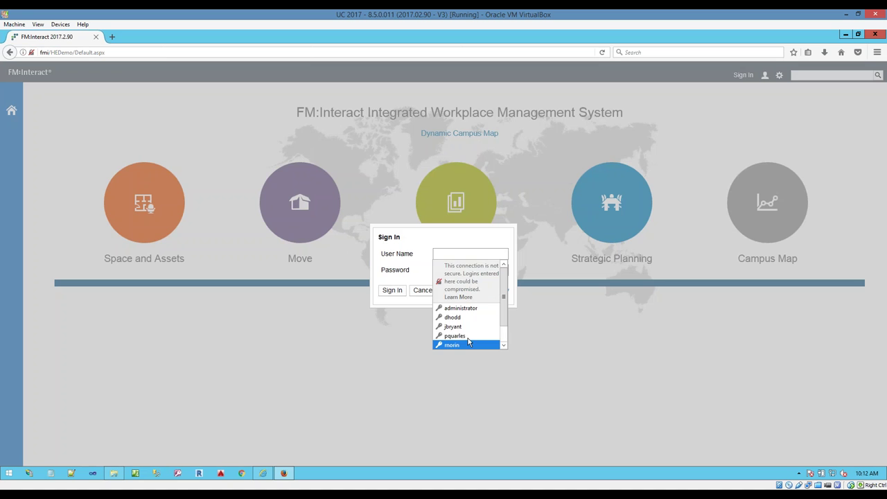
pyautogui.click(459, 343)
pyautogui.press('Return')
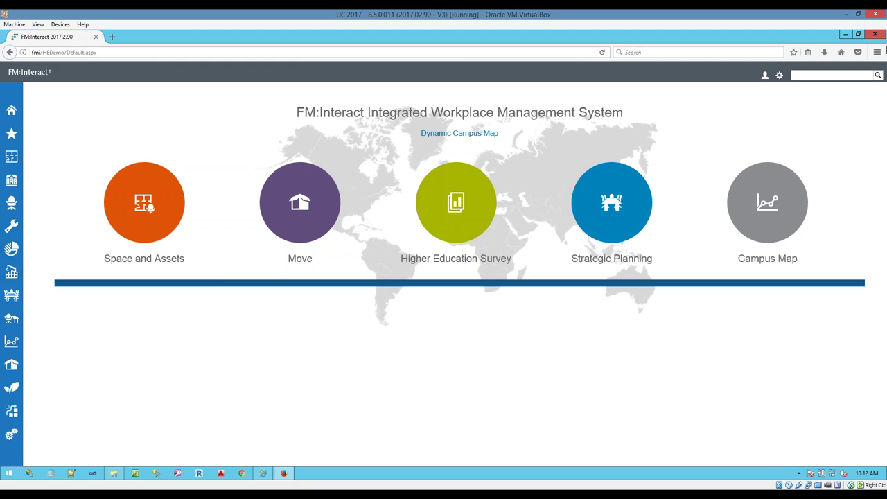
# Step: View the static Campus Map, return to the home page, and open the Dynamic Campus Map
pyautogui.click(767, 219)
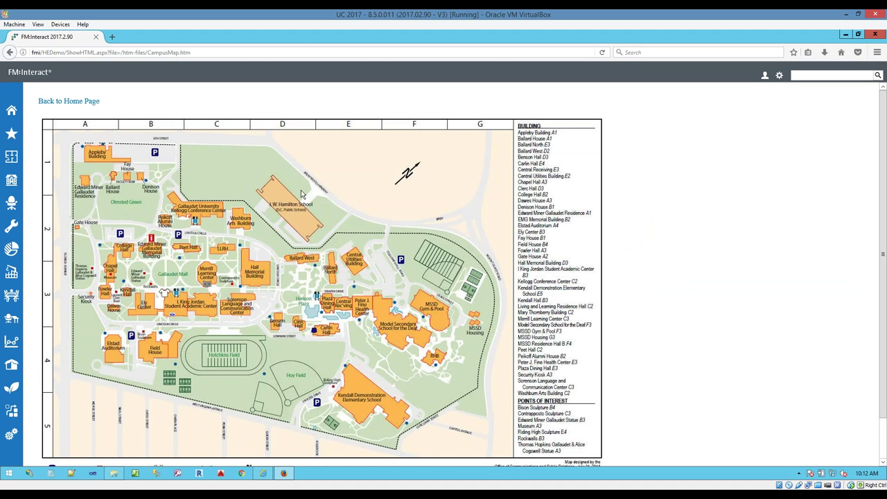
pyautogui.click(61, 101)
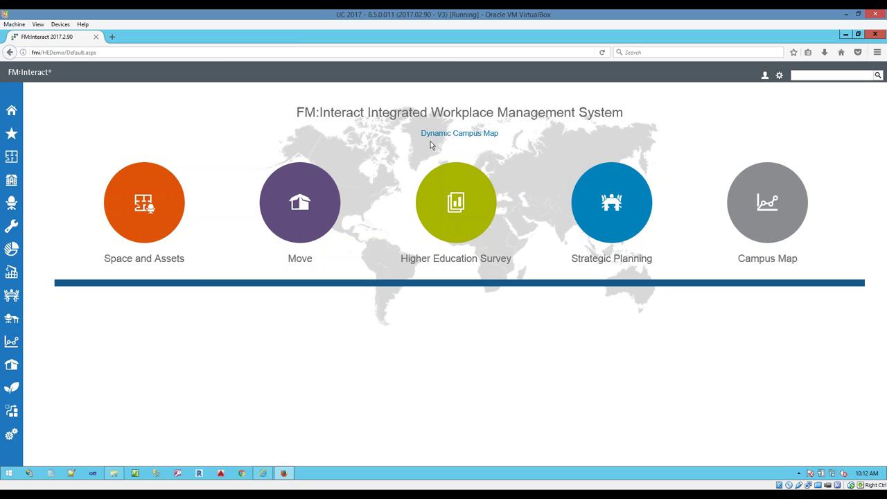
pyautogui.click(432, 134)
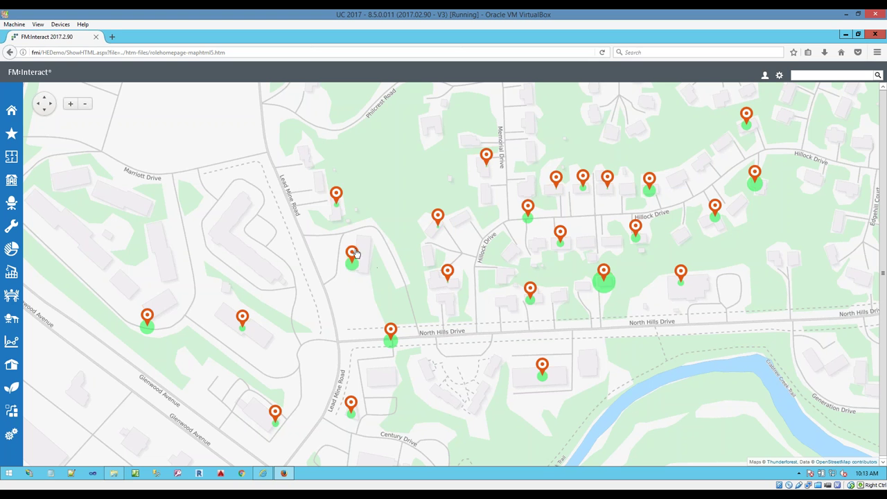
# Step: Go to Von Koch Hall from its map marker and open its First Floor Plan
pyautogui.click(353, 254)
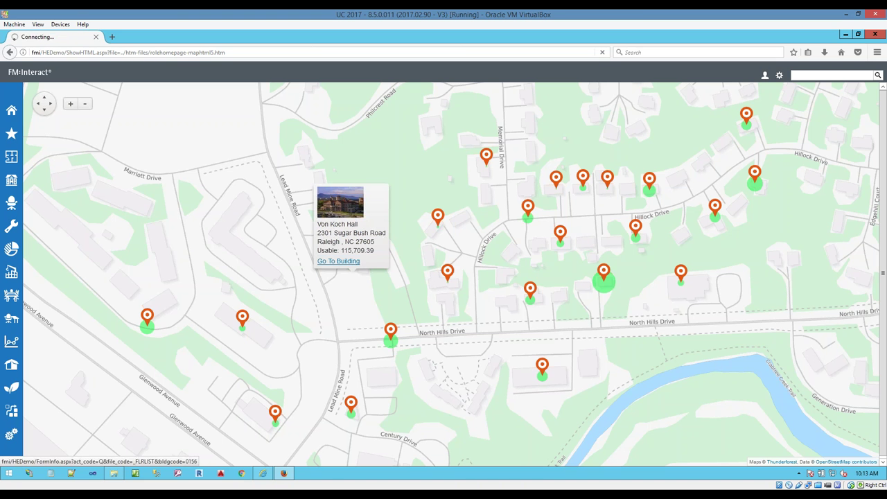
pyautogui.click(338, 260)
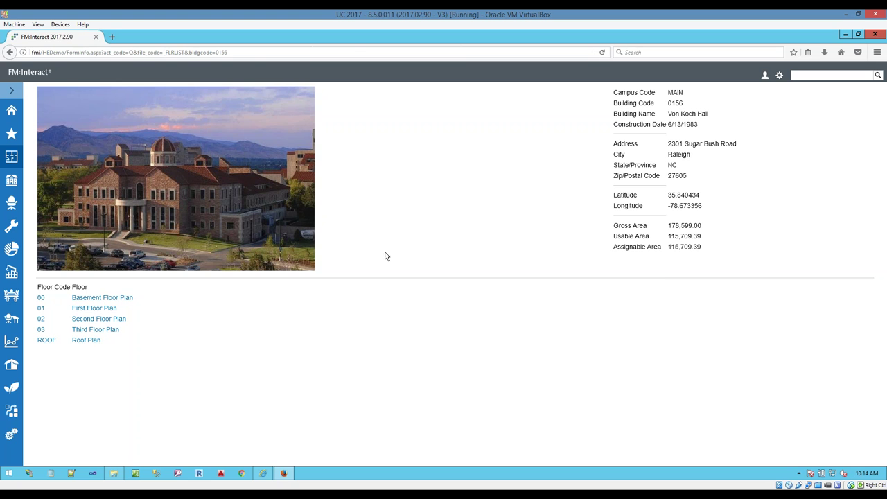
pyautogui.click(114, 310)
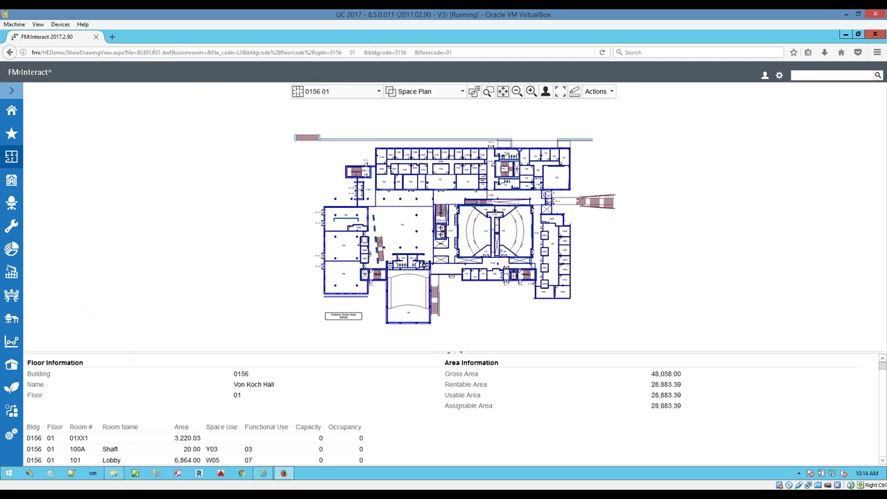
# Step: Examine the rooms on the first floor plan and enlarge the drawing area above the floor information
pyautogui.scroll(2, 413, 148)
pyautogui.scroll(2, 413, 148)
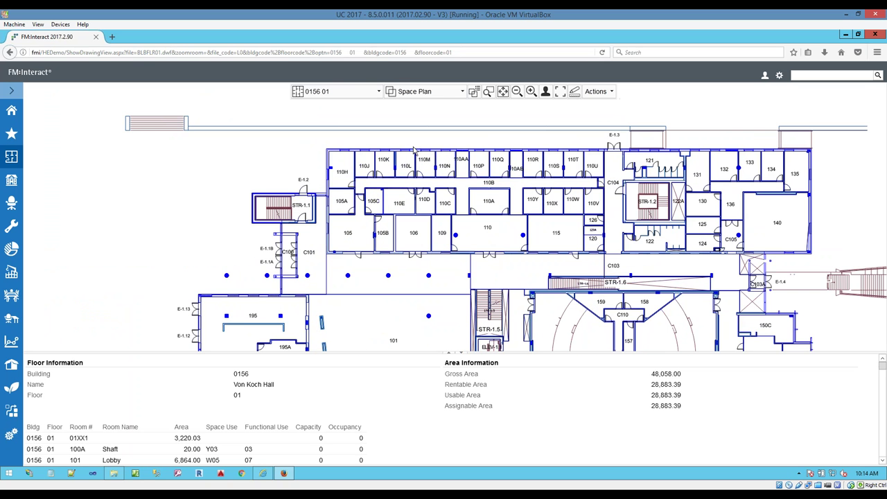
pyautogui.moveTo(409, 147); pyautogui.dragTo(317, 130)
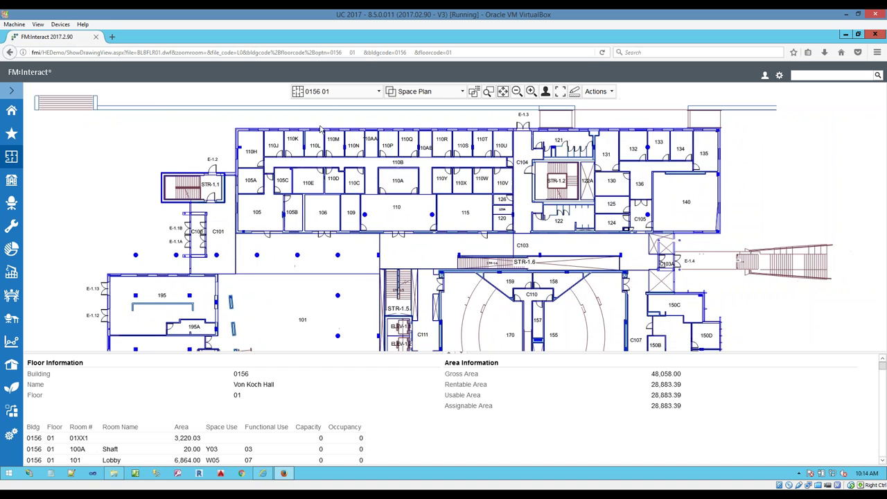
pyautogui.scroll(-1, 317, 130)
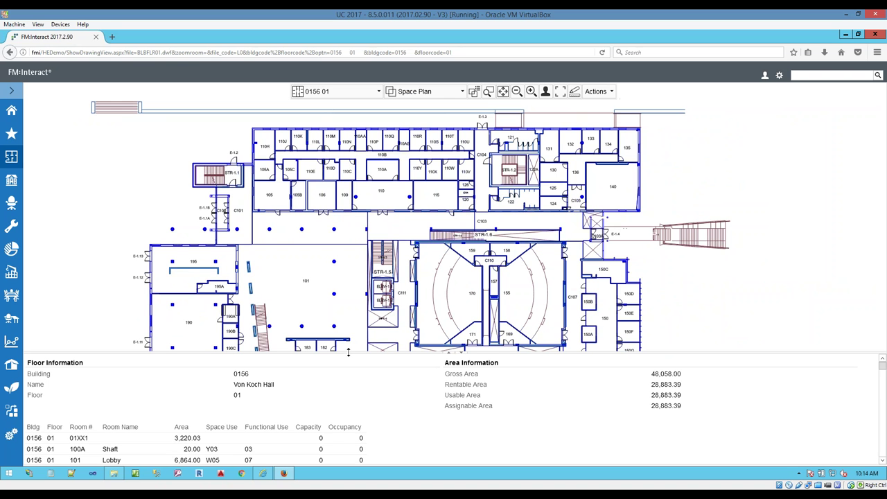
pyautogui.moveTo(349, 364); pyautogui.dragTo(348, 385)
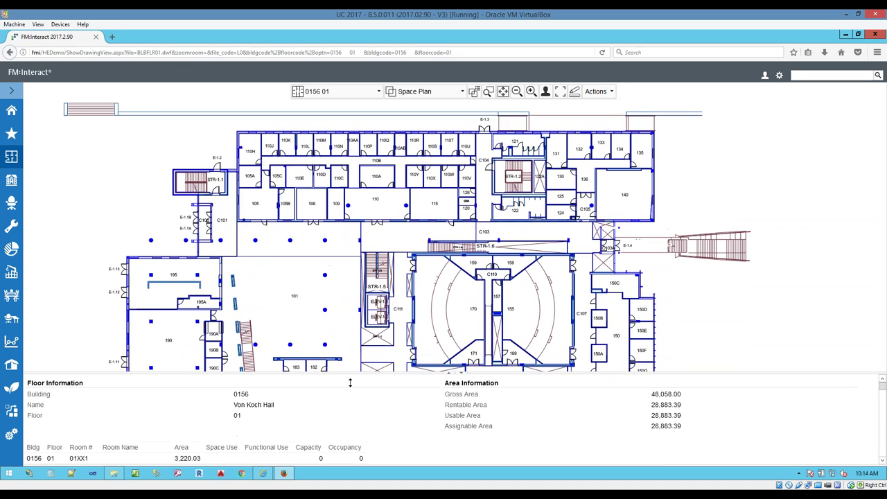
pyautogui.scroll(-2, 455, 126)
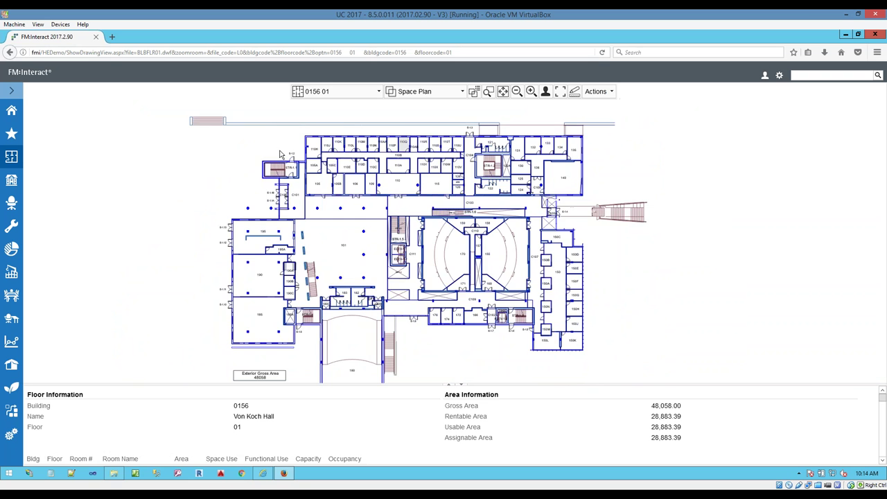
pyautogui.scroll(2, 280, 154)
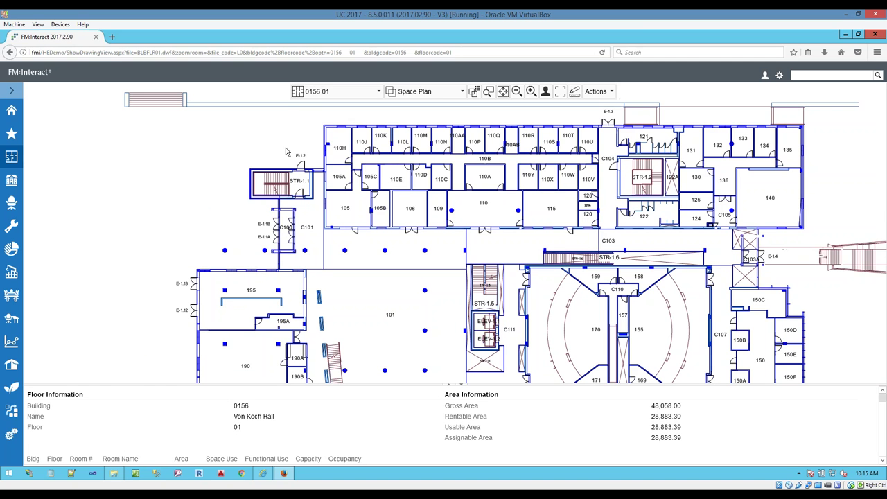
# Step: Switch the floor plan to the Departments graphic view and examine the color-coded rooms and department legend
pyautogui.click(422, 94)
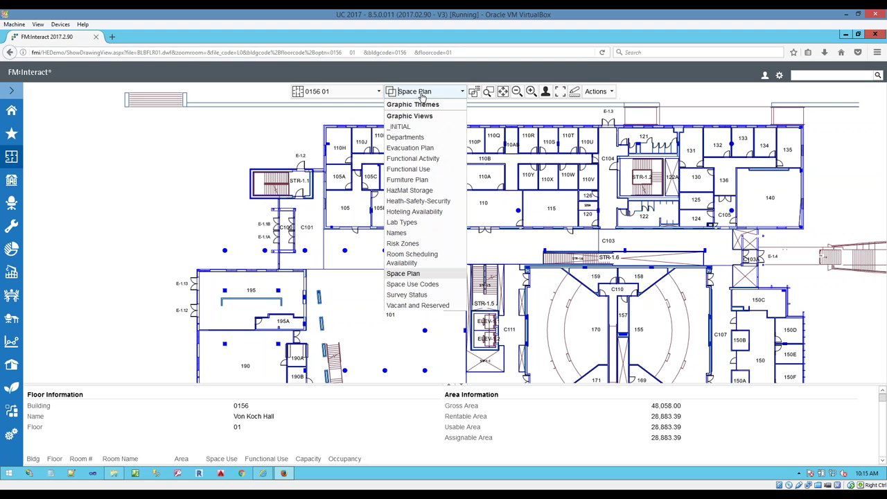
pyautogui.click(419, 140)
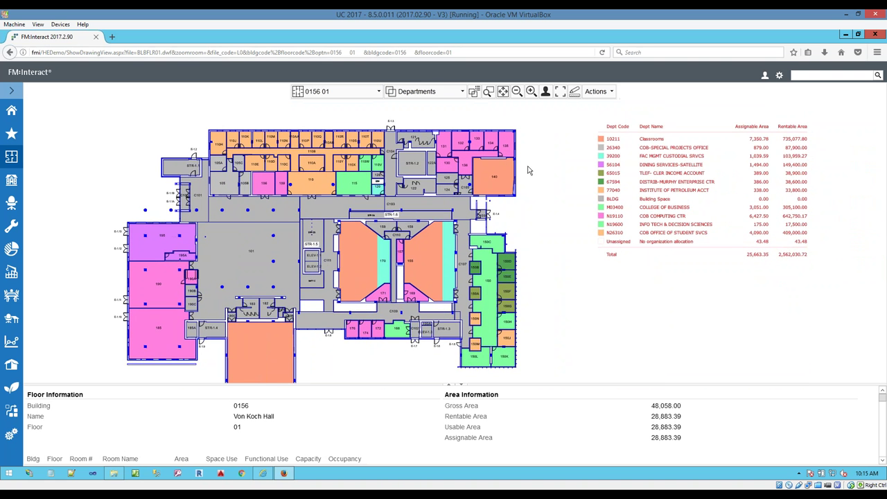
pyautogui.scroll(1, 530, 152)
pyautogui.scroll(1, 531, 153)
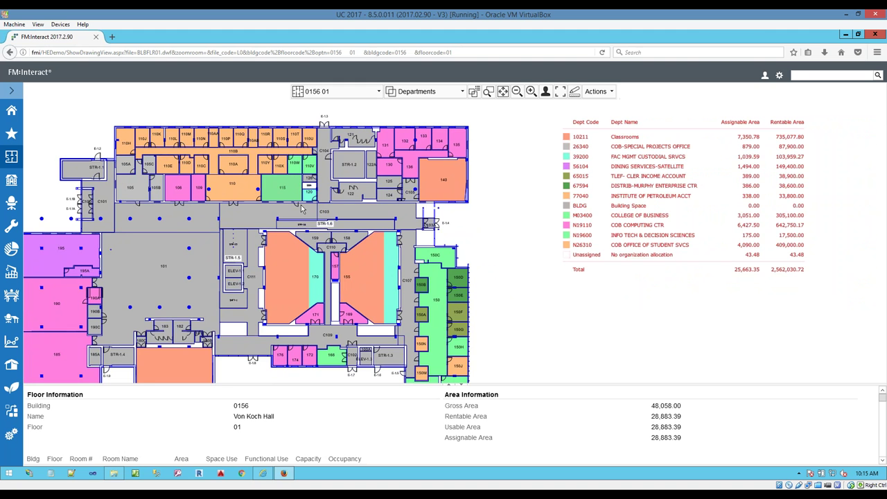
pyautogui.scroll(1, 370, 284)
pyautogui.scroll(1, 370, 283)
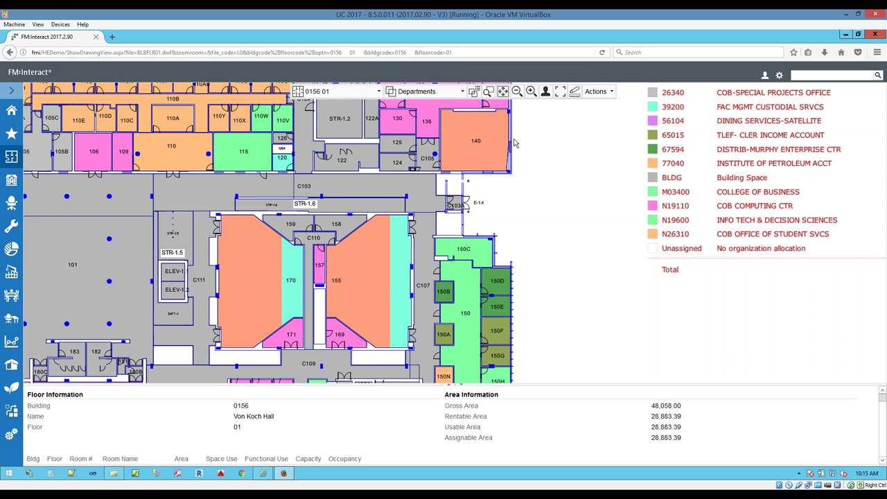
# Step: Fit the whole floor plan in view and switch it to the Functional Activity graphic view
pyautogui.click(503, 91)
pyautogui.click(440, 92)
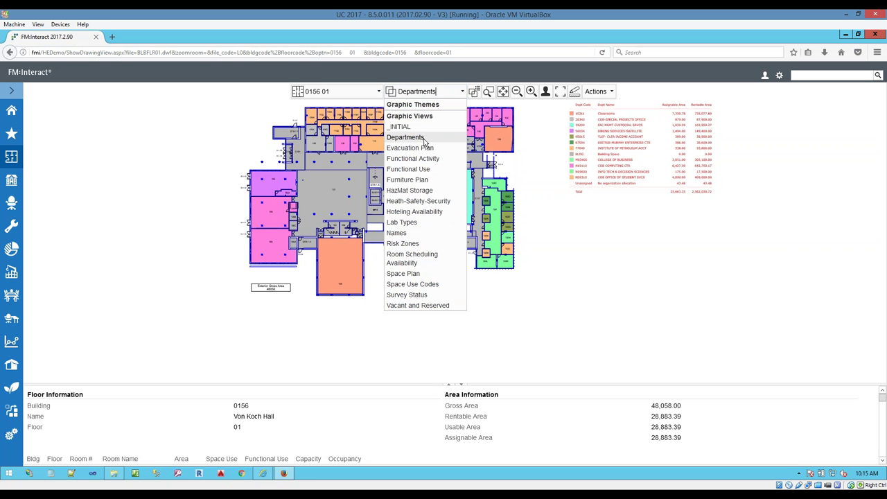
pyautogui.click(422, 161)
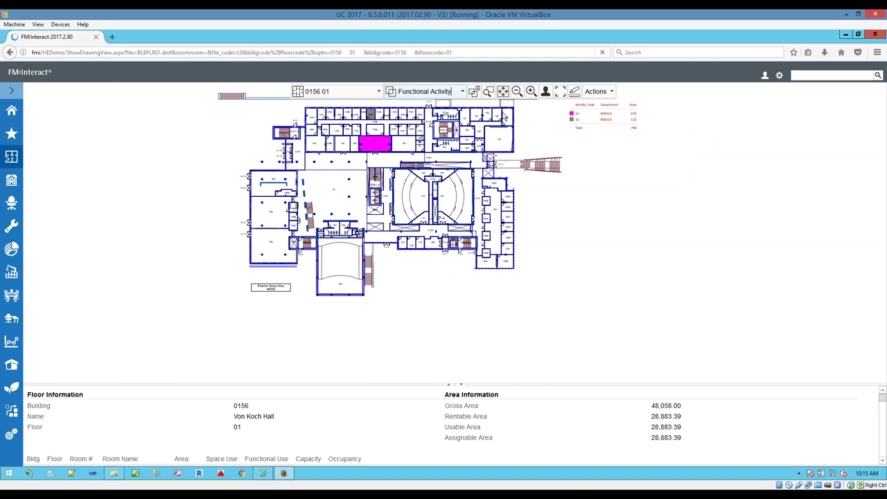
pyautogui.scroll(3, 432, 106)
# Step: Switch the floor plan to the Functional Use graphic view and inspect the colored rooms
pyautogui.click(463, 91)
pyautogui.click(413, 169)
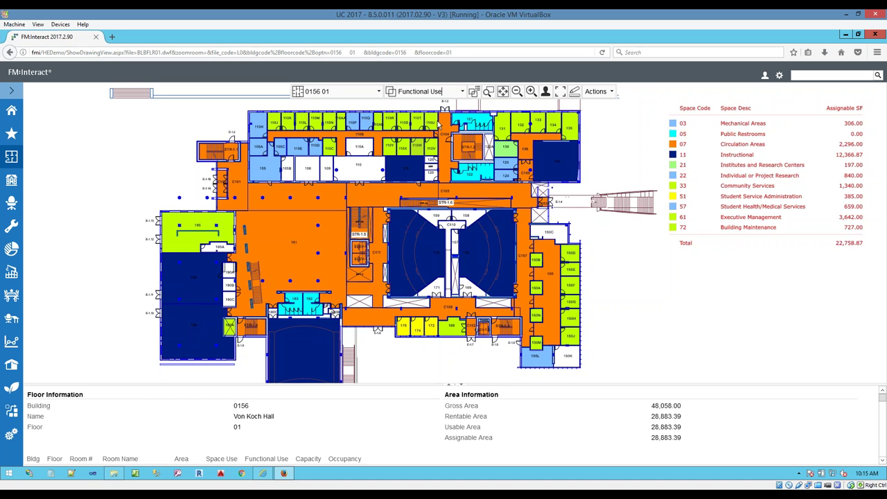
pyautogui.scroll(3, 438, 121)
# Step: Switch the floor plan to the HazMat Storage view and show the details of room 185 in an enlarged information area
pyautogui.click(435, 92)
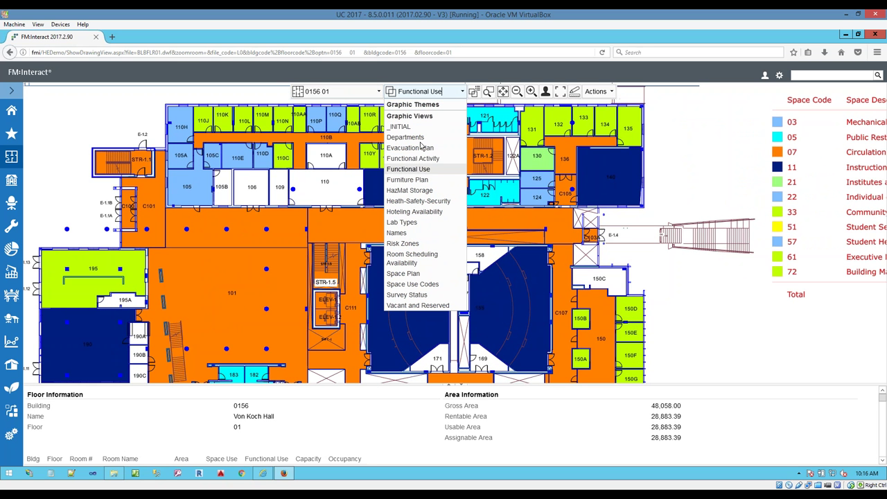
pyautogui.click(408, 190)
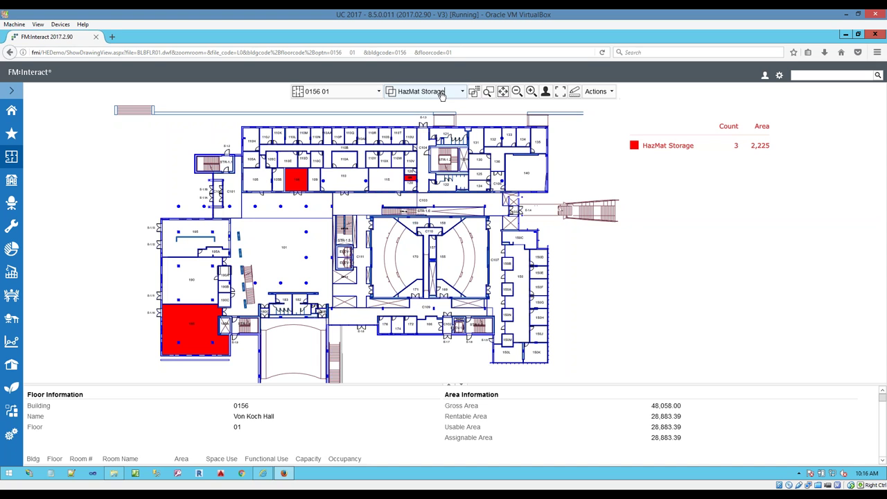
pyautogui.click(184, 325)
pyautogui.moveTo(239, 386); pyautogui.dragTo(244, 320)
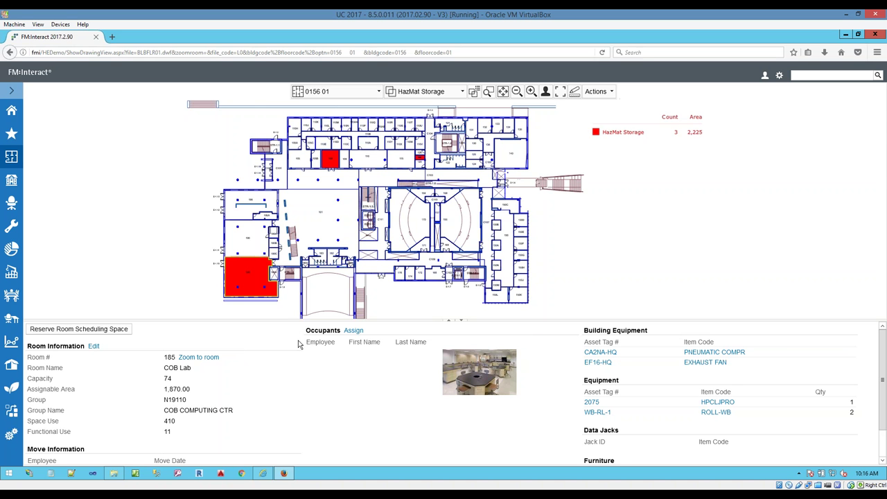
# Step: View the PNEUMATIC COMPR equipment record, reselect room 185, and give the floor plan more space
pyautogui.click(593, 354)
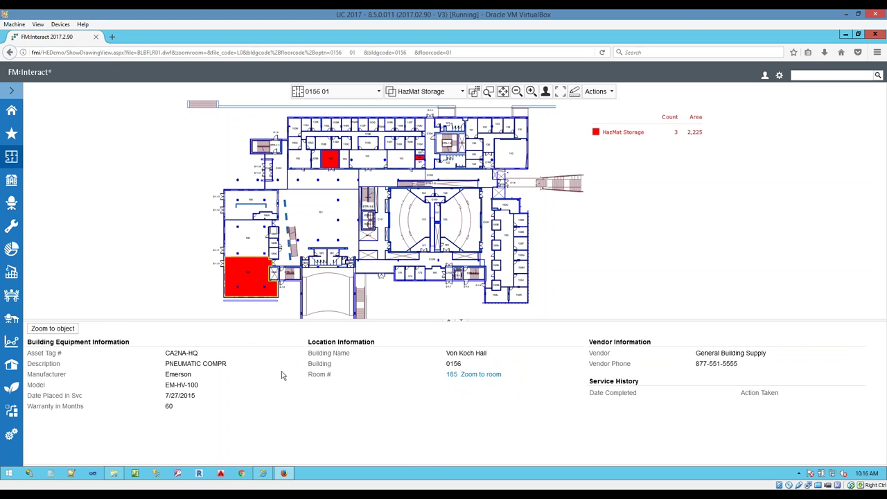
pyautogui.click(263, 276)
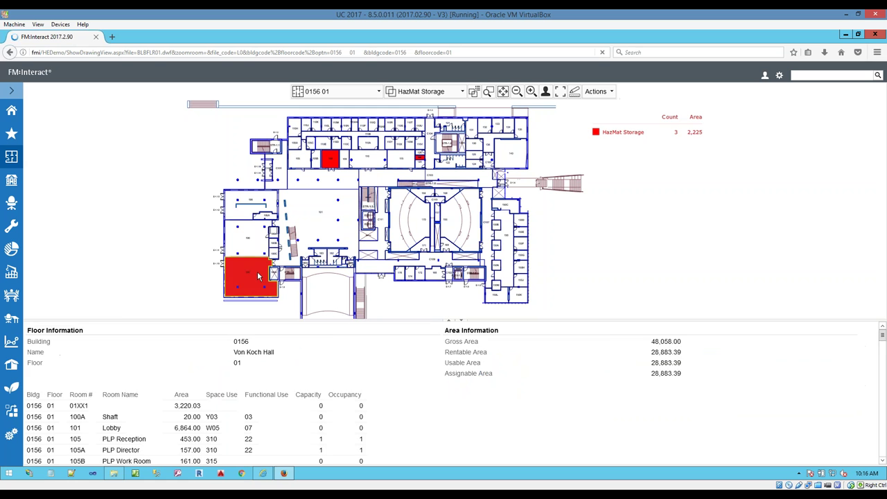
pyautogui.click(258, 276)
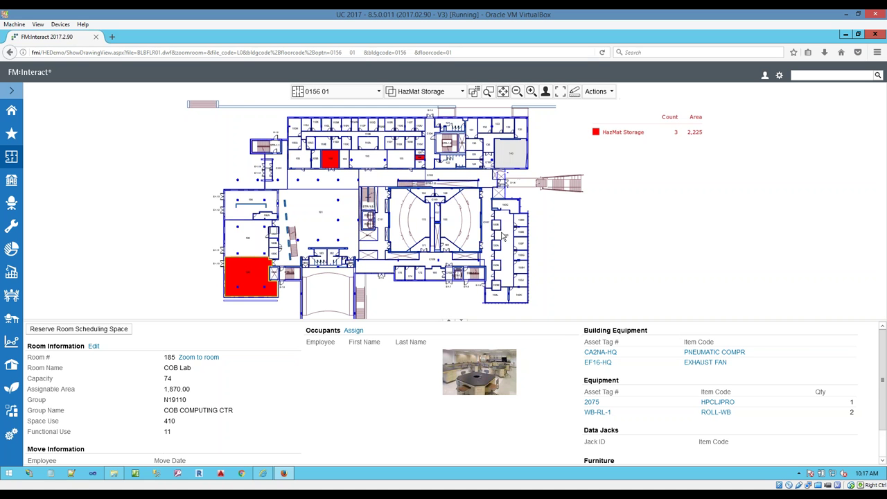
pyautogui.moveTo(507, 321); pyautogui.dragTo(503, 384)
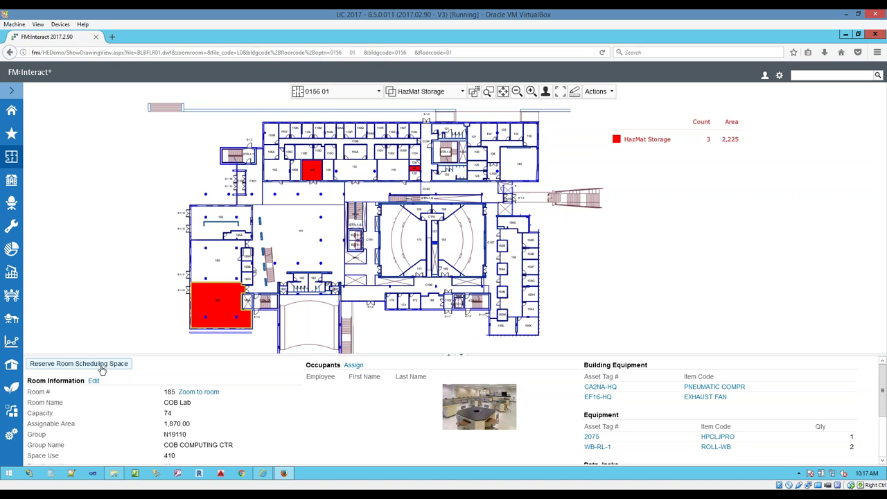
# Step: Open the Reserve Room Scheduling Space form for room 185, review its room options and requestable amenities, and discard the reservation
pyautogui.scroll(-2, 104, 378)
pyautogui.scroll(2, 103, 378)
pyautogui.click(175, 332)
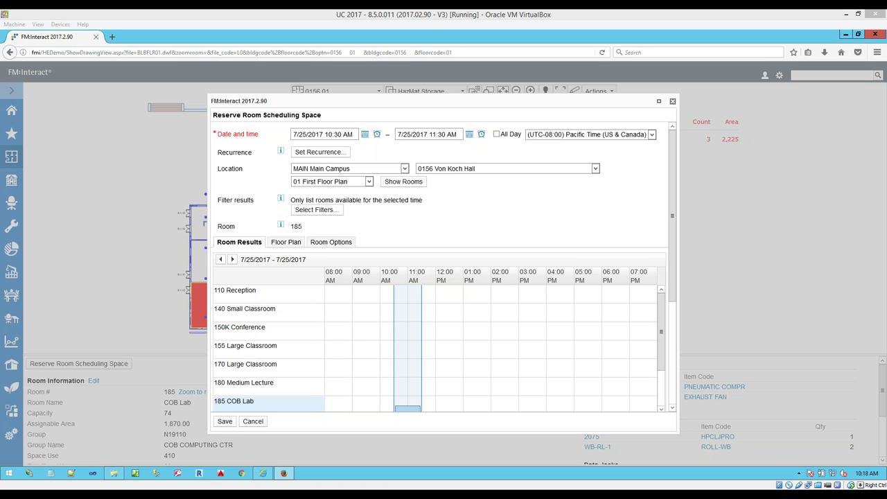
pyautogui.click(333, 244)
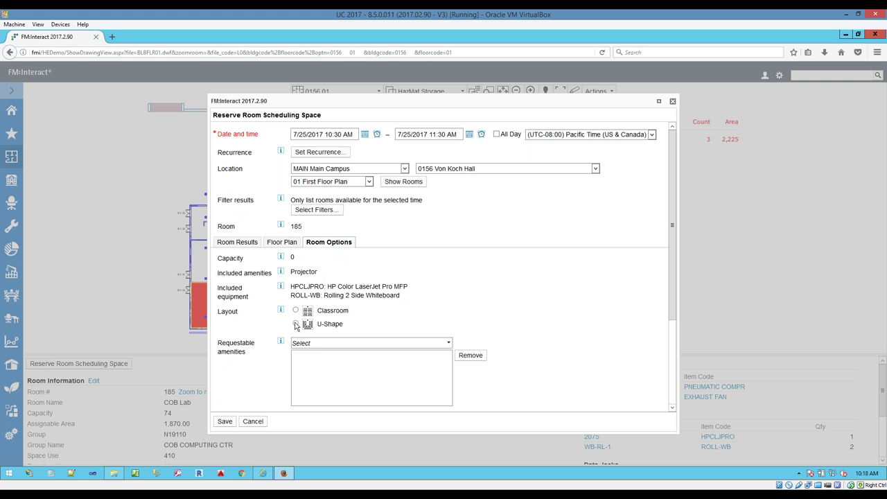
pyautogui.click(316, 344)
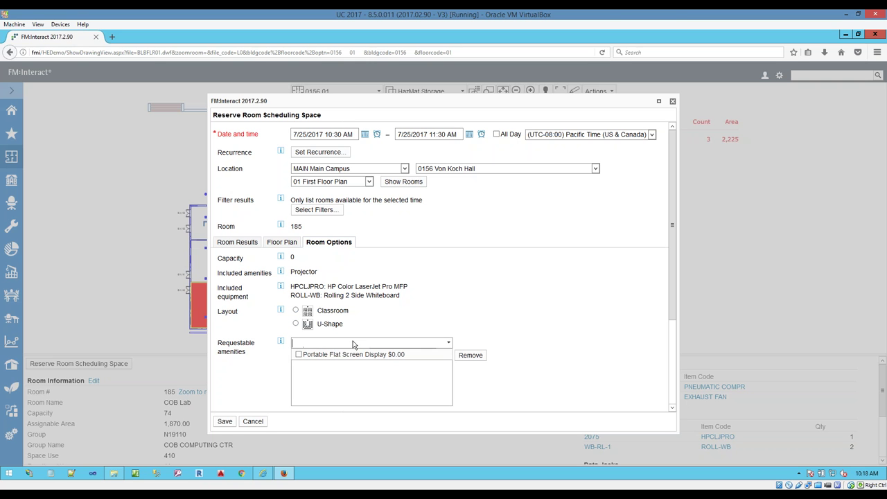
pyautogui.click(262, 324)
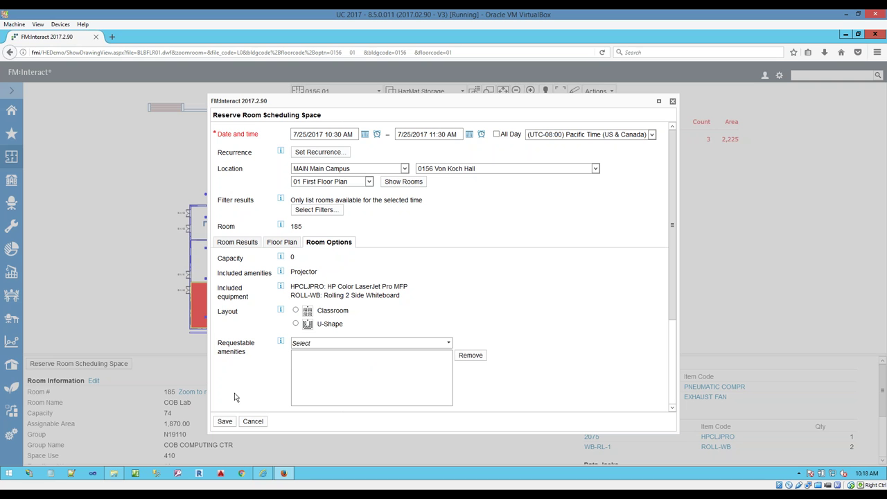
pyautogui.click(260, 423)
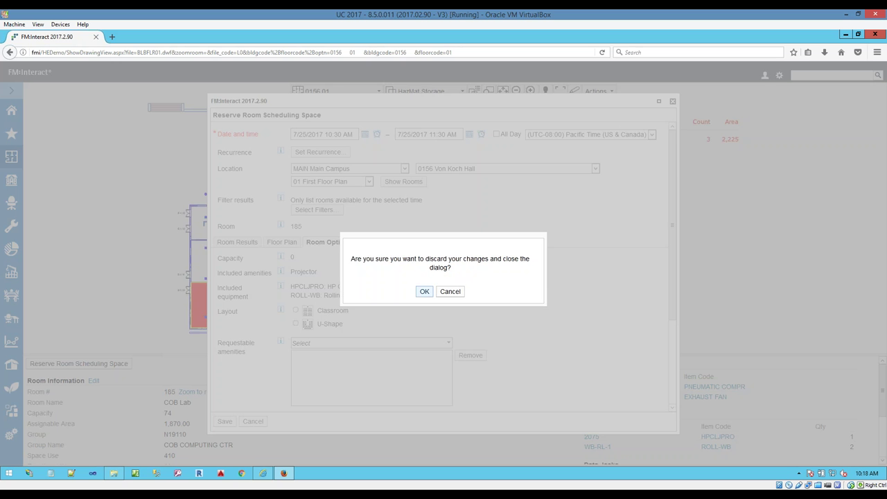
pyautogui.click(424, 291)
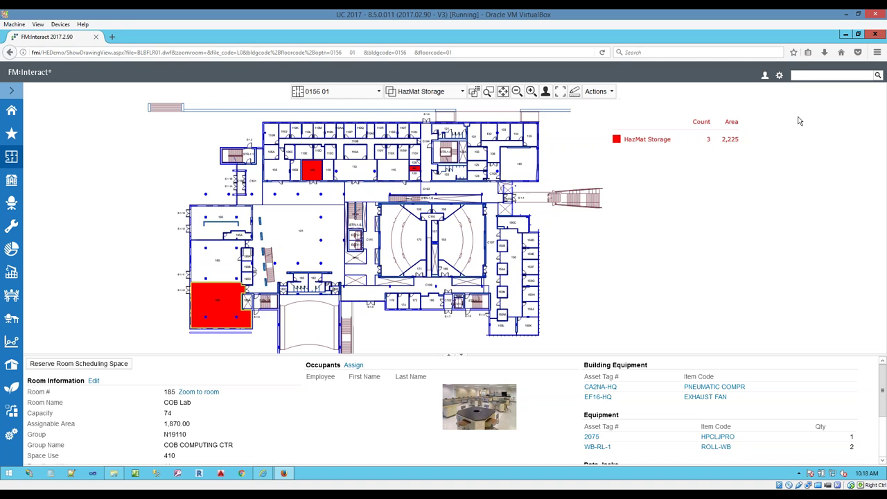
# Step: Search for an employee by surname, show the record of the one located in room 135, and enlarge its information area
pyautogui.write('norin')
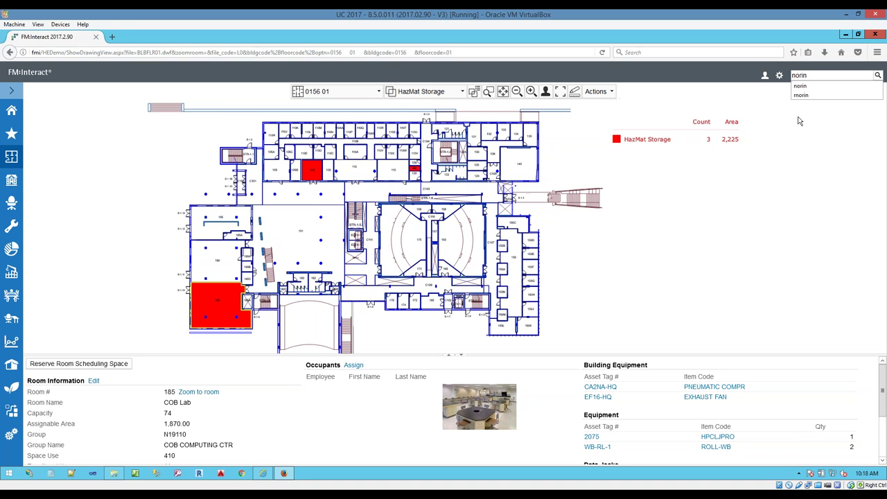
pyautogui.press('Return')
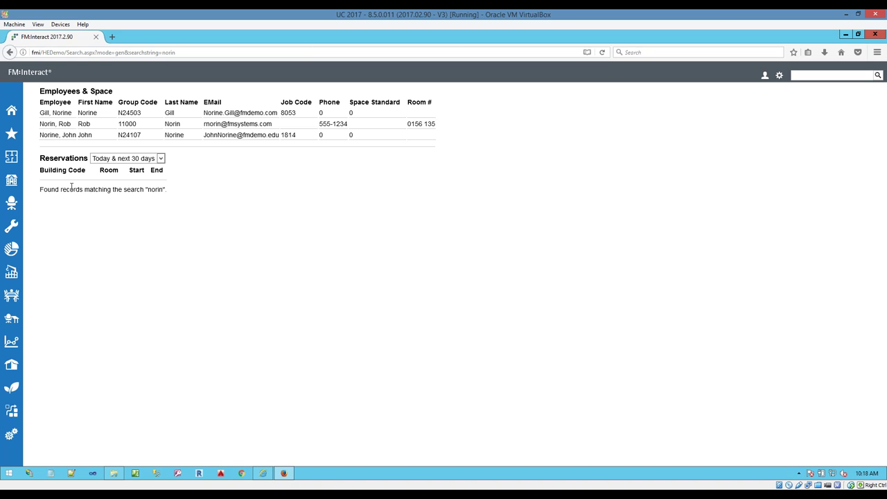
pyautogui.click(55, 126)
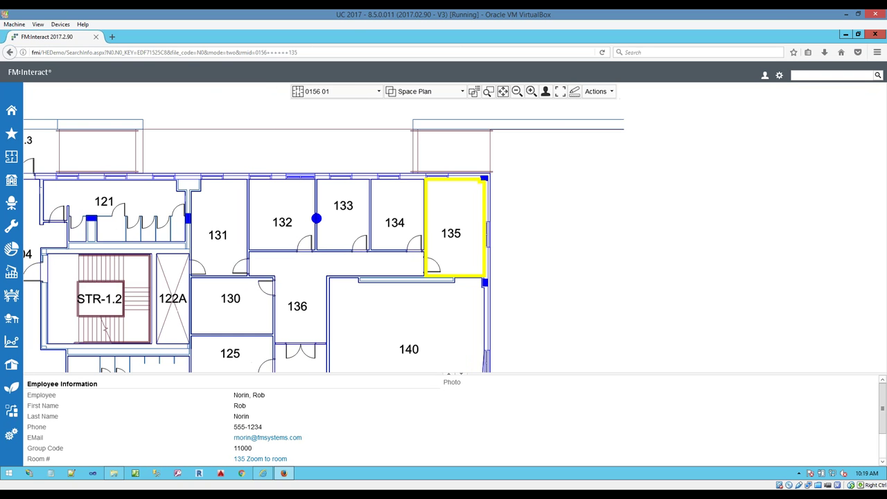
pyautogui.moveTo(313, 376); pyautogui.dragTo(319, 316)
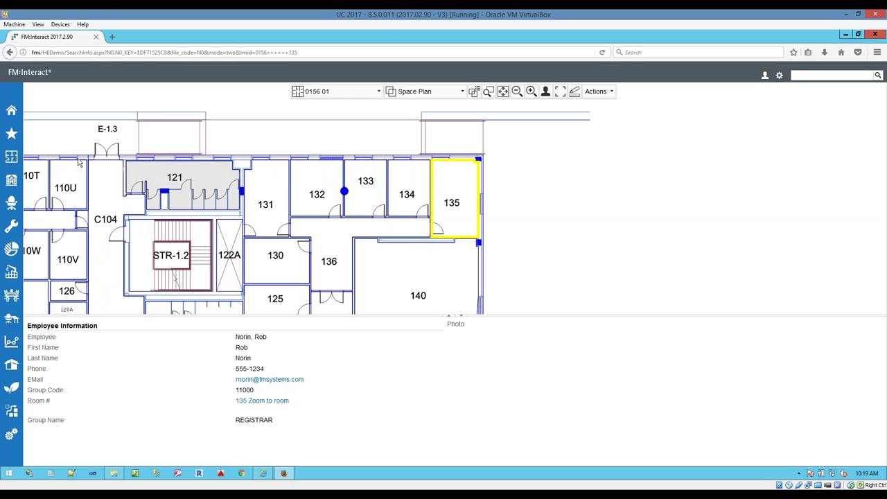
# Step: Look through the Space Management views list and the favorite floor plans, views and reports
pyautogui.click(9, 162)
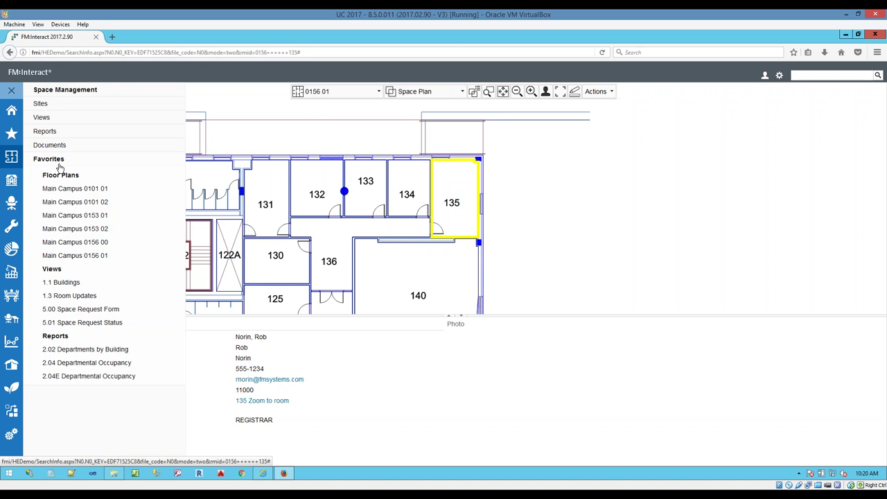
pyautogui.click(69, 119)
pyautogui.scroll(-2, 75, 134)
pyautogui.scroll(5, 76, 139)
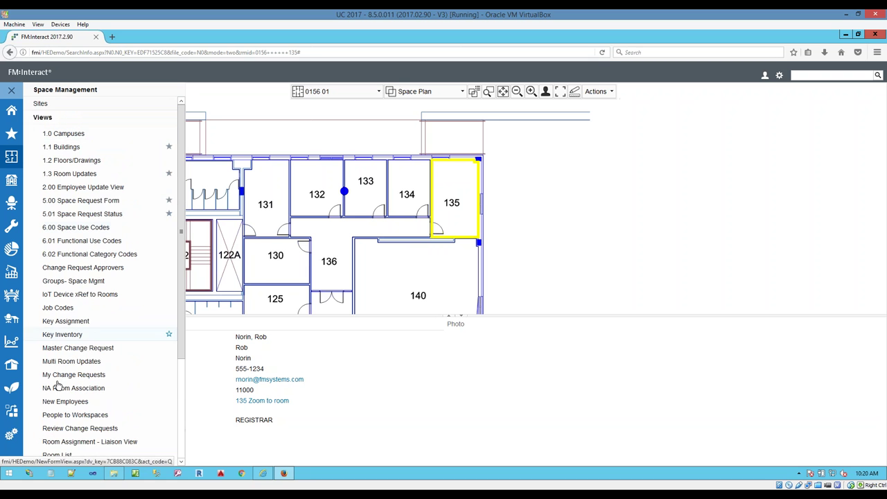
pyautogui.scroll(-2, 57, 116)
pyautogui.scroll(2, 55, 114)
pyautogui.click(55, 116)
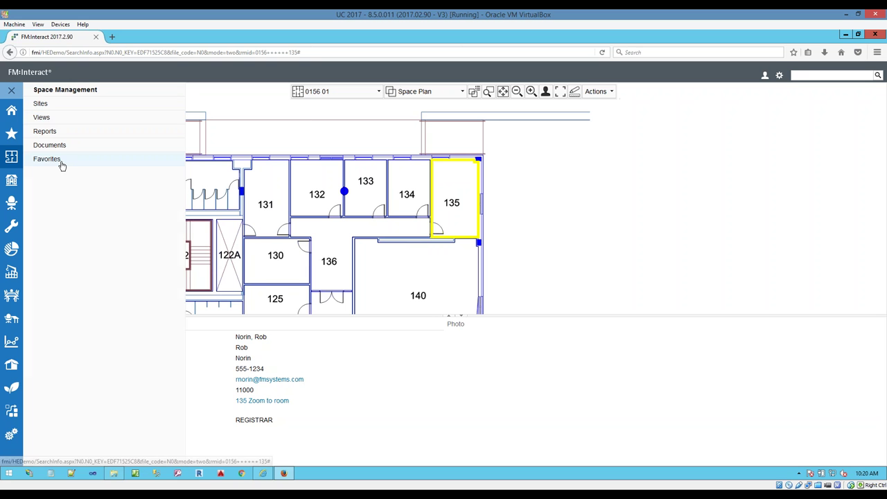
pyautogui.click(61, 159)
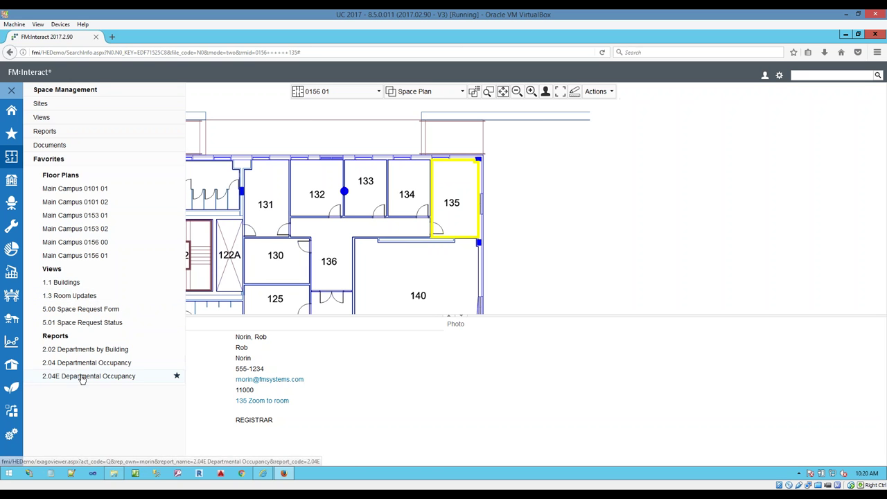
# Step: Open the favorite 1.3 Room Updates view, adjust its details area, and check the saved query options
pyautogui.click(75, 296)
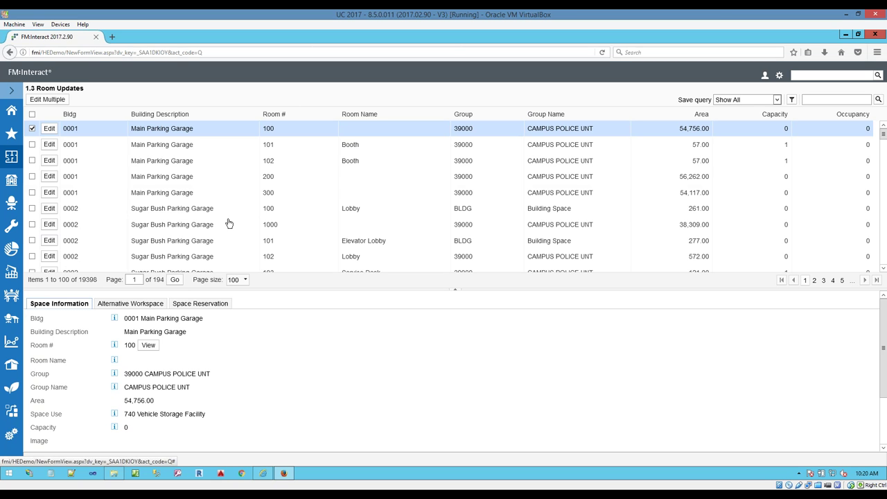
pyautogui.moveTo(455, 289); pyautogui.dragTo(454, 235)
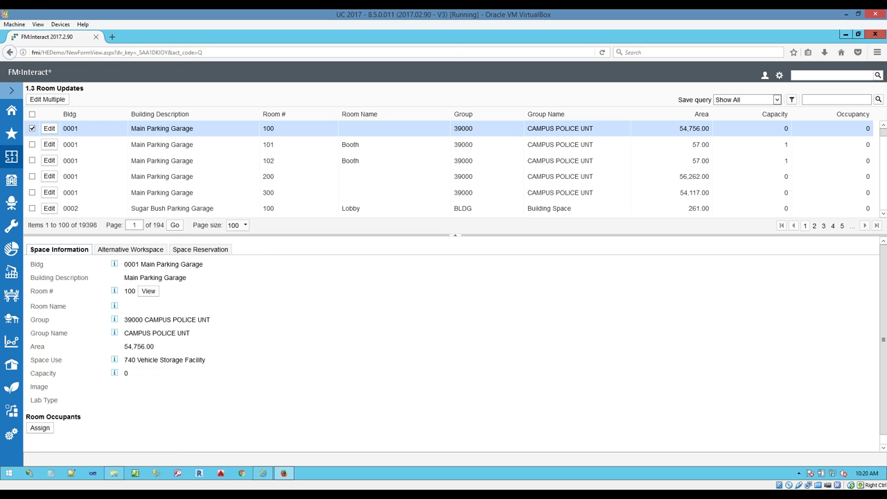
pyautogui.moveTo(291, 295); pyautogui.dragTo(291, 296)
pyautogui.click(747, 100)
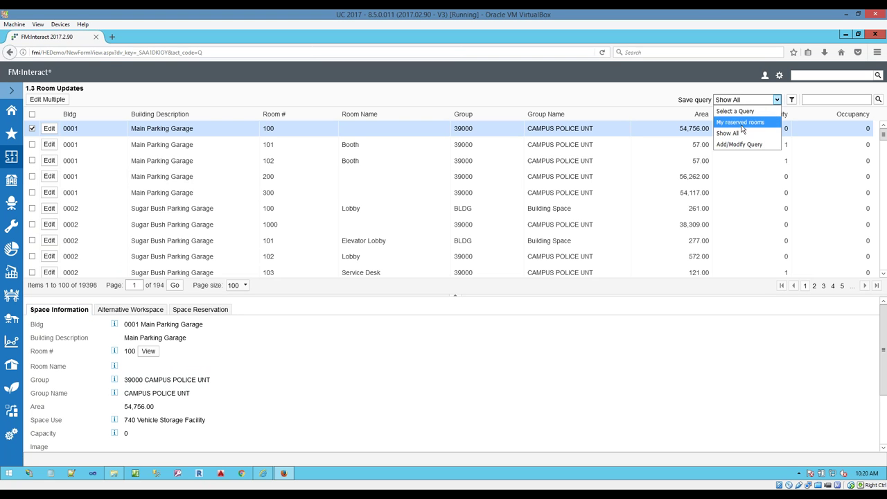
pyautogui.click(670, 106)
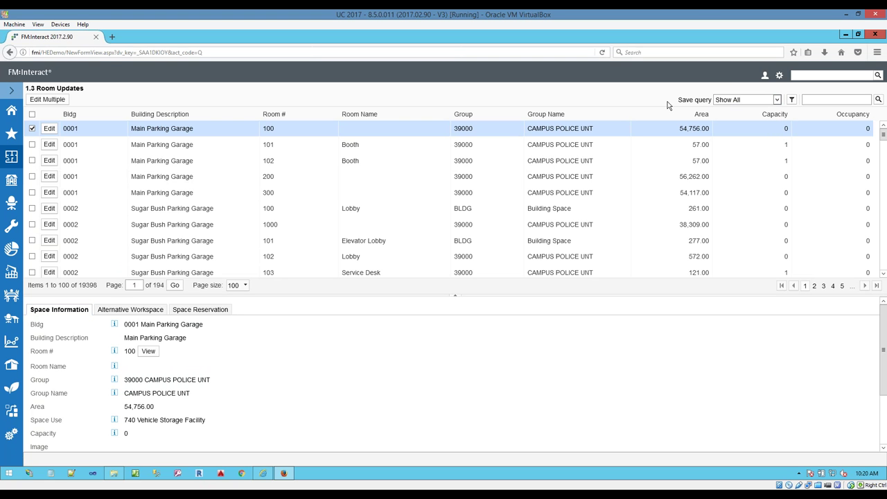
# Step: Turn on column filtering for the room list and filter it to buildings whose code contains 0156
pyautogui.click(792, 99)
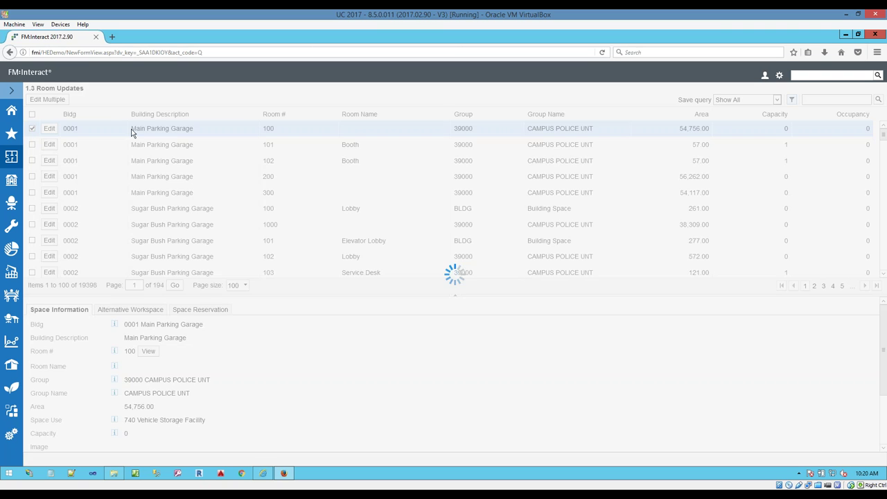
pyautogui.click(141, 126)
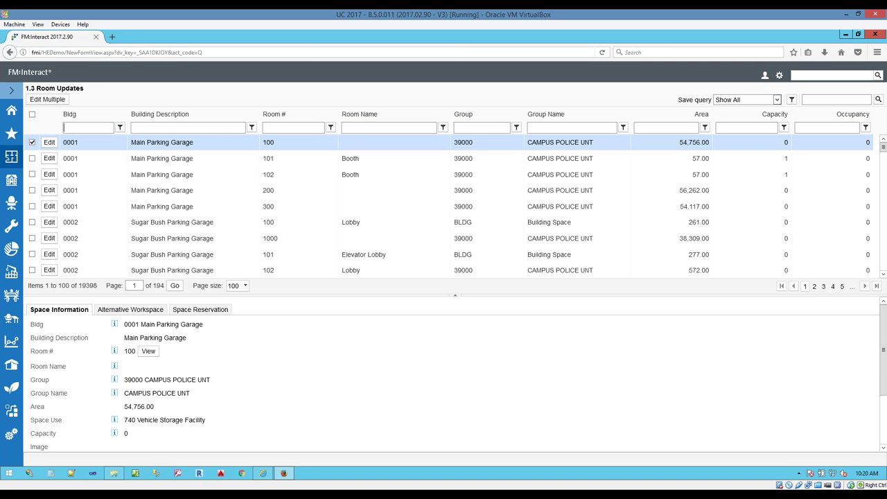
pyautogui.write('0156')
pyautogui.click(120, 127)
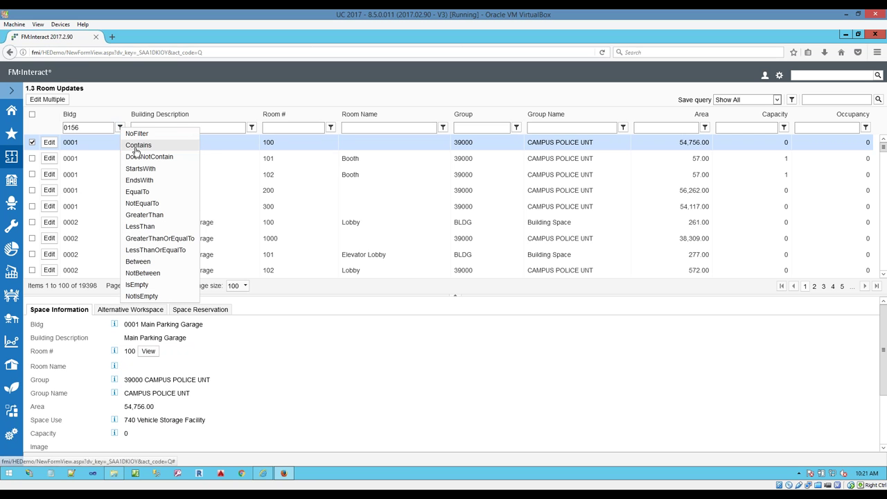
pyautogui.click(138, 145)
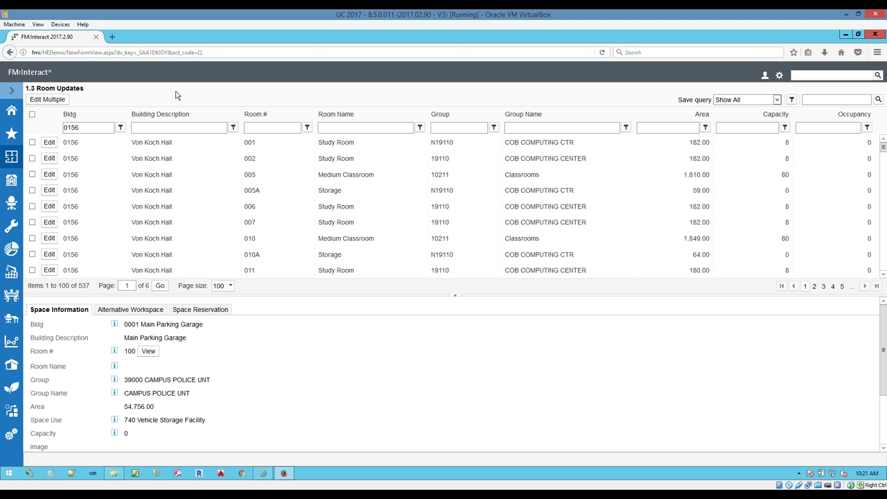
# Step: Select all listed Von Koch Hall rooms, check the available Export option, and clear the selection
pyautogui.click(31, 113)
pyautogui.rightClick(139, 174)
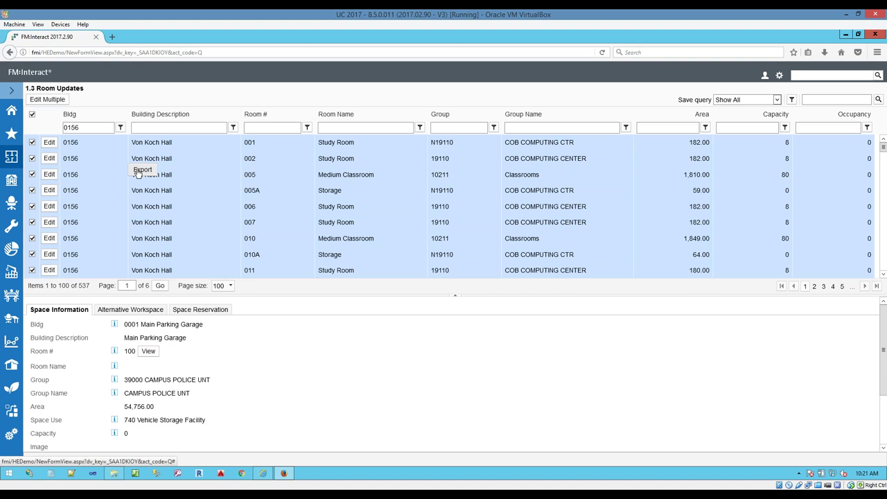
pyautogui.click(32, 113)
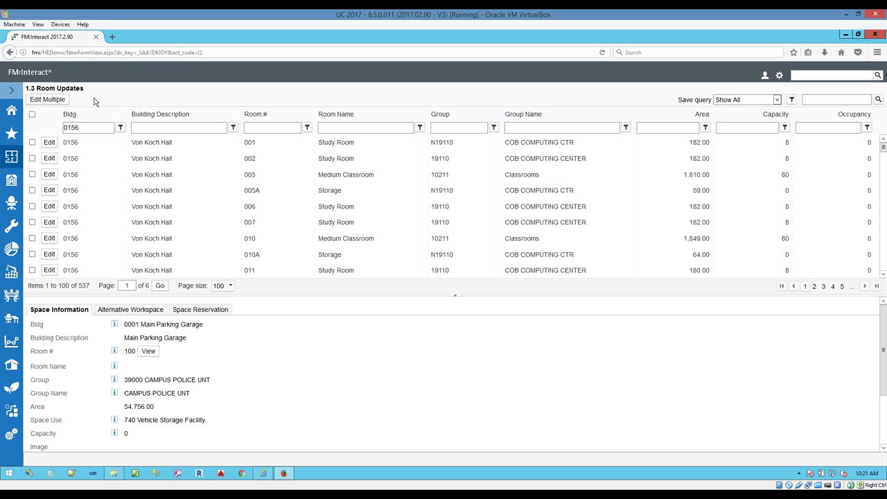
# Step: Open the 2.04E Departmental Occupancy report from the Space Management favorites
pyautogui.click(11, 90)
pyautogui.scroll(-4, 75, 205)
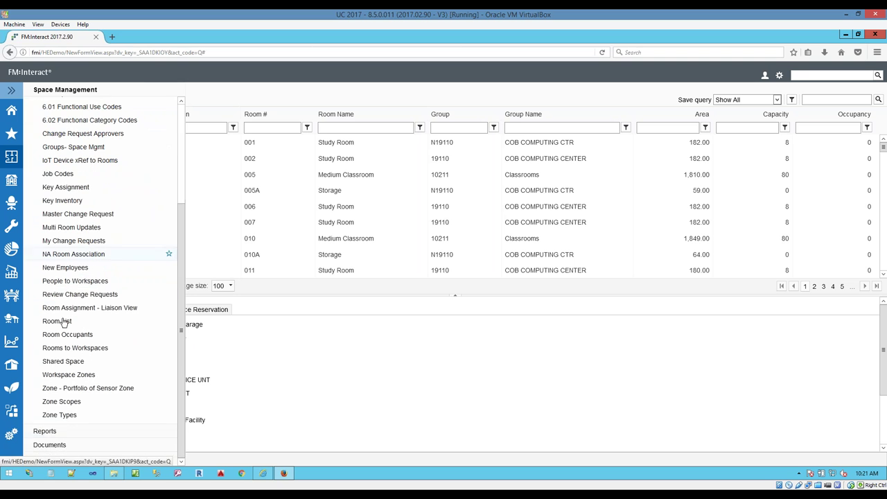
pyautogui.click(62, 454)
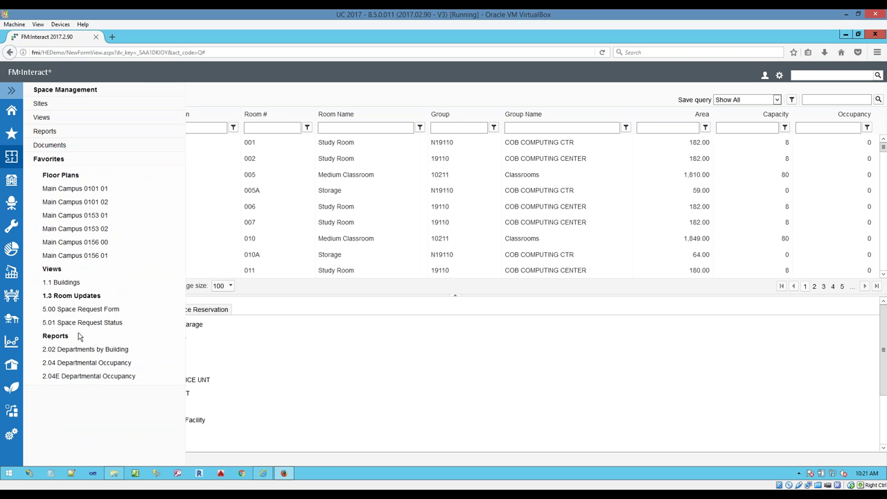
pyautogui.click(72, 376)
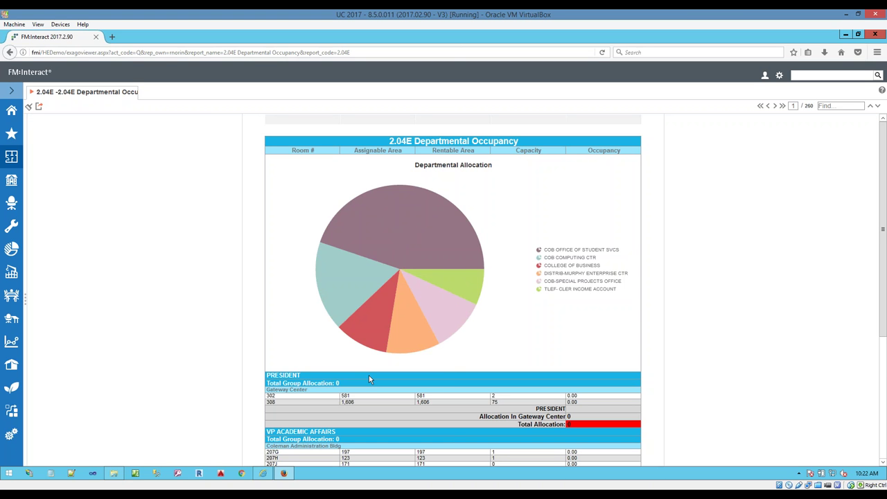
# Step: Change the Departmental Allocation pie chart to the 3D style and look over the report
pyautogui.click(447, 291)
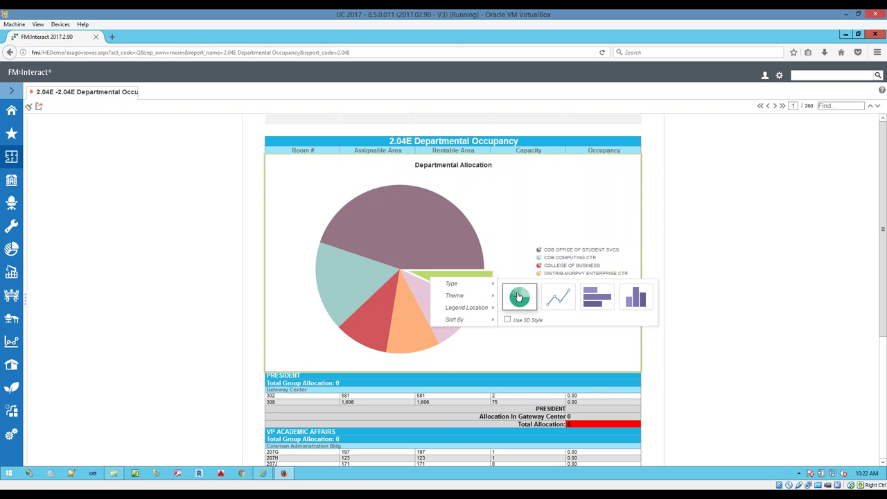
pyautogui.click(513, 321)
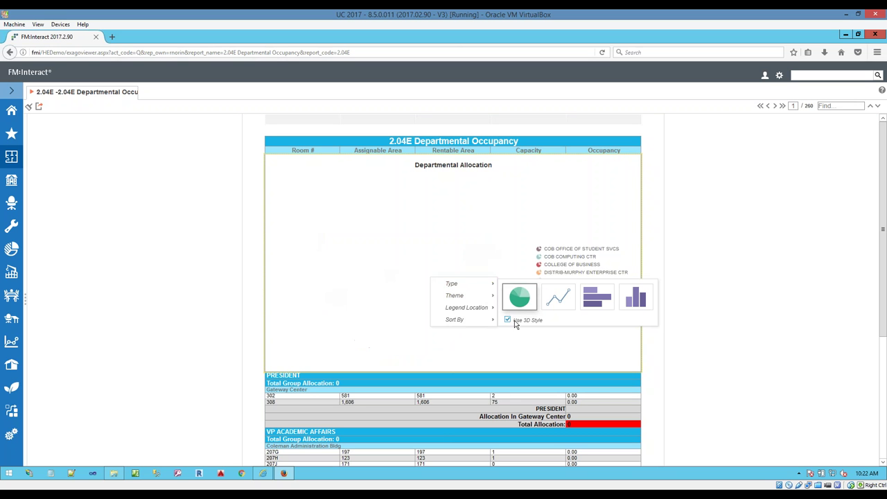
pyautogui.click(648, 217)
pyautogui.scroll(-1, 652, 219)
pyautogui.scroll(-1, 652, 219)
pyautogui.scroll(2, 650, 219)
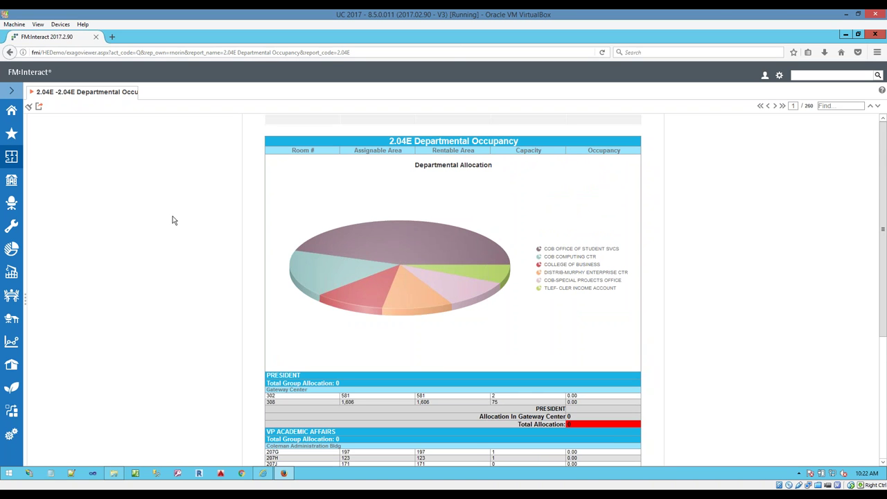
# Step: Examine the report's interactive filters and sorts, such as building, city, site code and group name, and hide them again
pyautogui.click(26, 300)
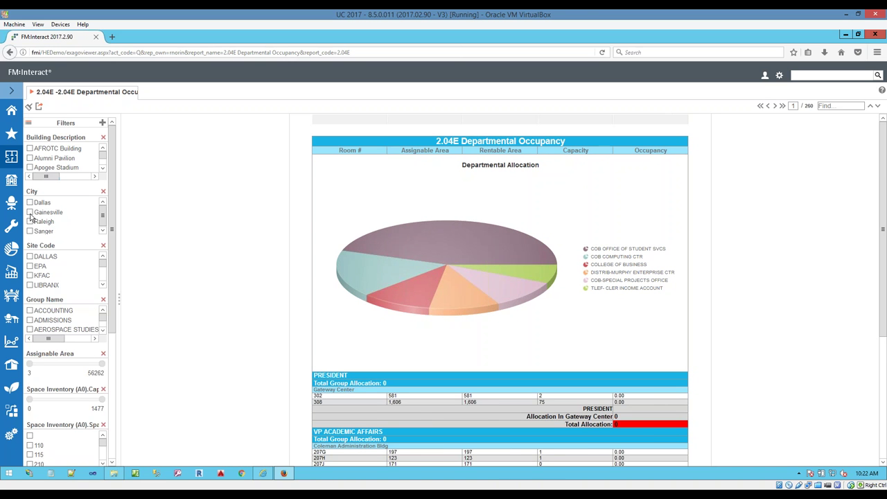
pyautogui.scroll(-1, 46, 276)
pyautogui.scroll(-2, 46, 276)
pyautogui.scroll(-3, 62, 320)
pyautogui.scroll(-3, 62, 346)
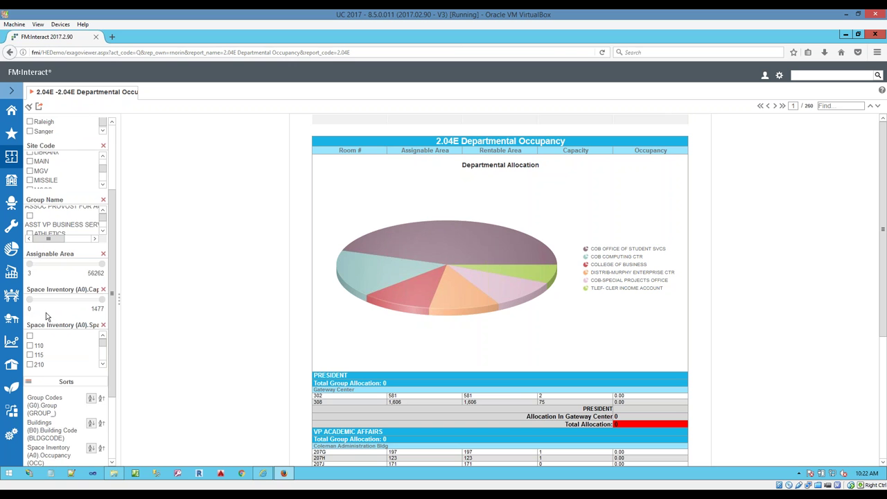
pyautogui.scroll(1, 45, 315)
pyautogui.scroll(3, 114, 222)
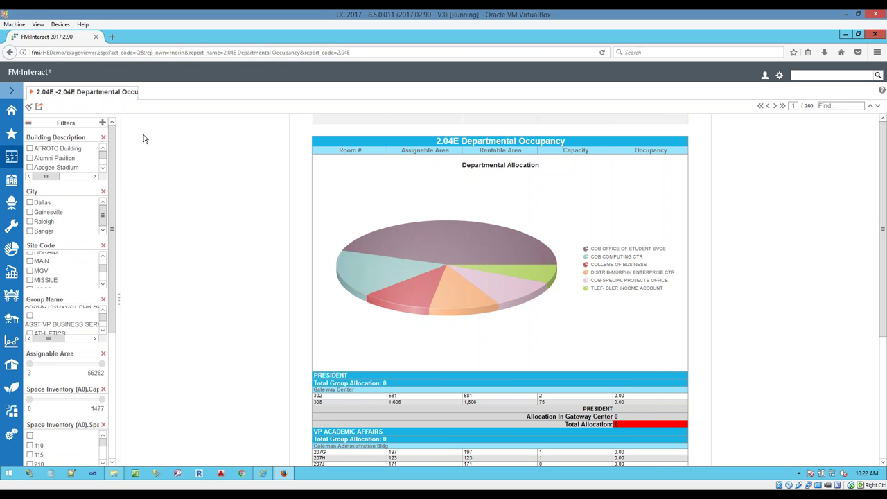
pyautogui.click(119, 307)
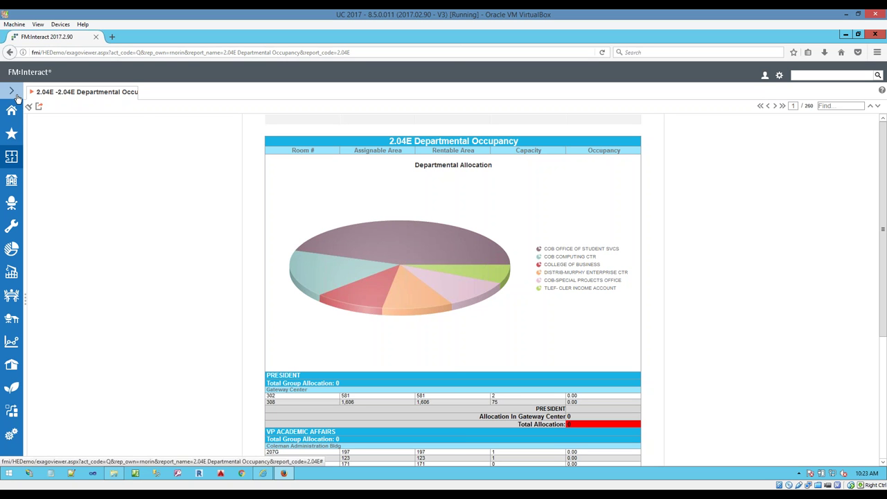
# Step: Switch to the hosted FM:Interact 8.5.0 site in the other browser and sign in with the prefilled credentials
pyautogui.click(17, 161)
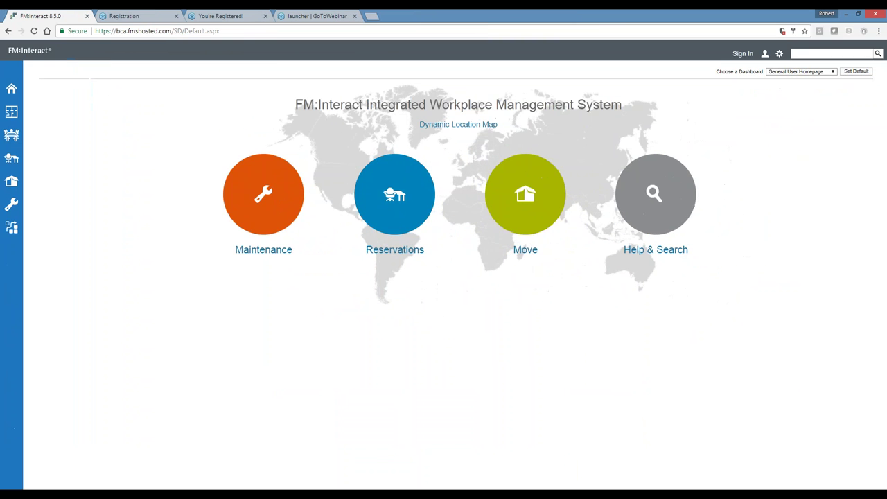
pyautogui.click(742, 54)
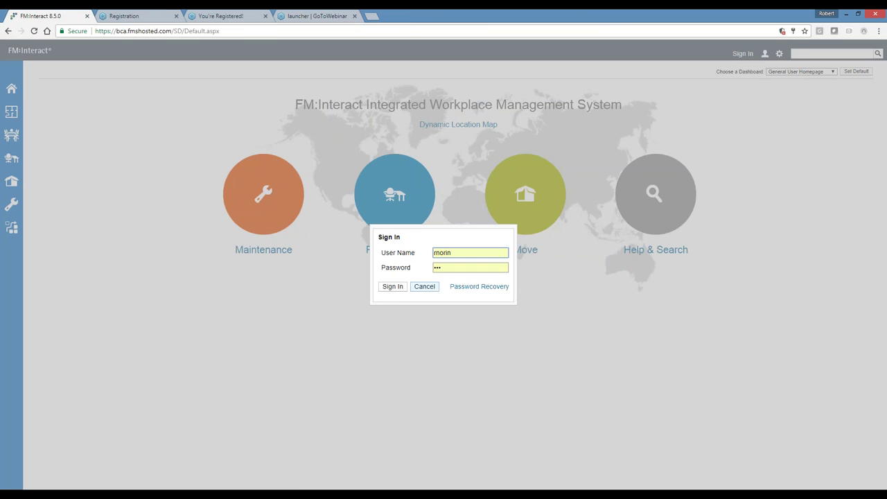
pyautogui.click(398, 291)
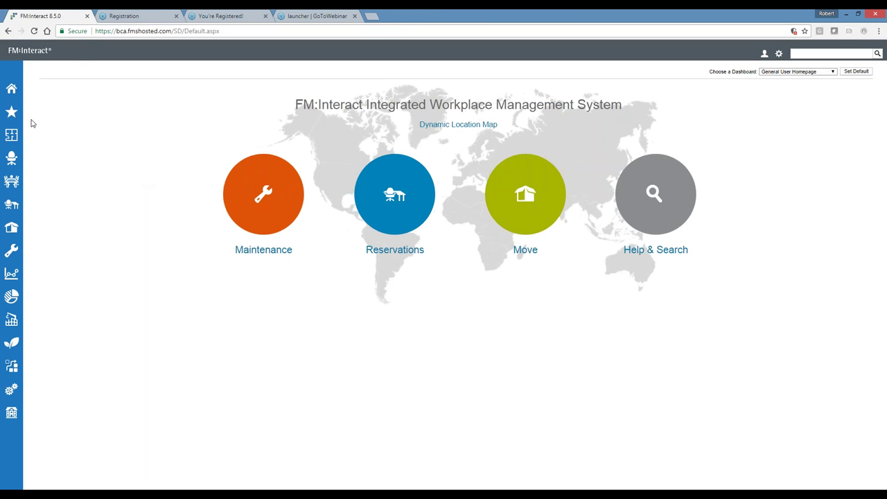
# Step: Open the favorite 1.02.1 Building Models view and display the 3D model of Function Hall
pyautogui.click(12, 137)
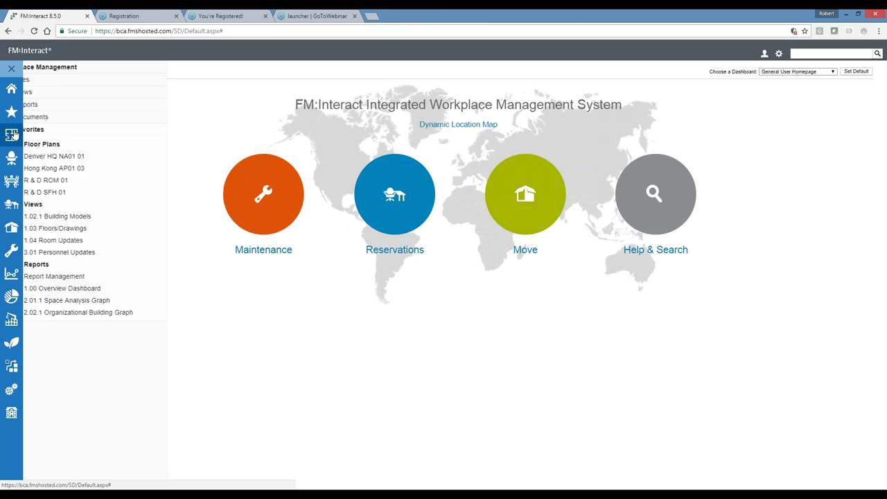
pyautogui.click(89, 220)
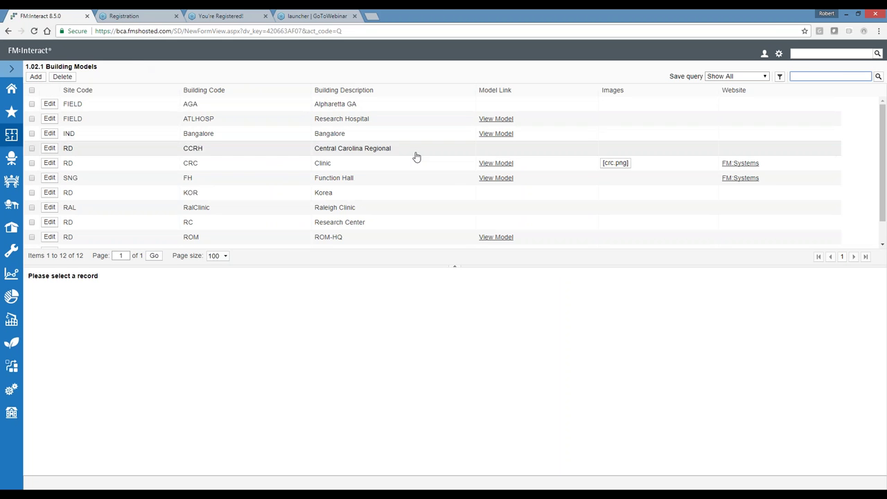
pyautogui.click(504, 178)
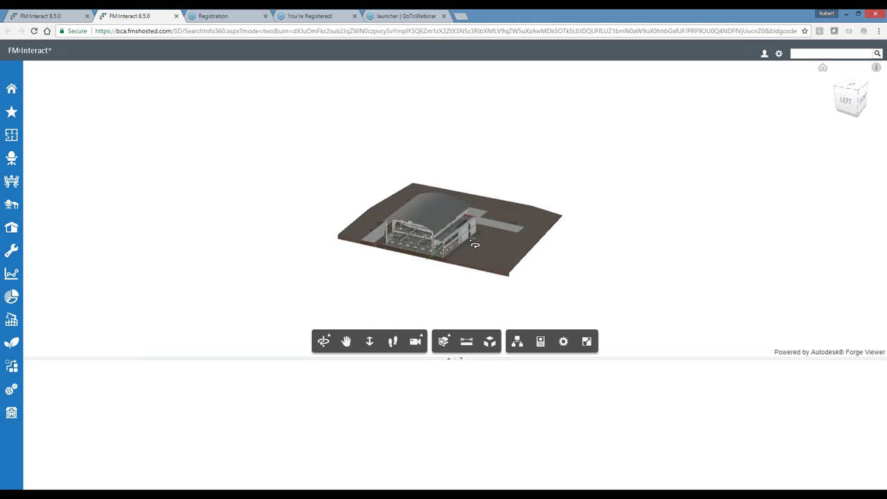
# Step: Inspect the Function Hall model up close and show the details of the Johnson Controls CU-S unit on its roof
pyautogui.scroll(2, 470, 240)
pyautogui.scroll(3, 470, 240)
pyautogui.scroll(-1, 458, 234)
pyautogui.scroll(3, 471, 215)
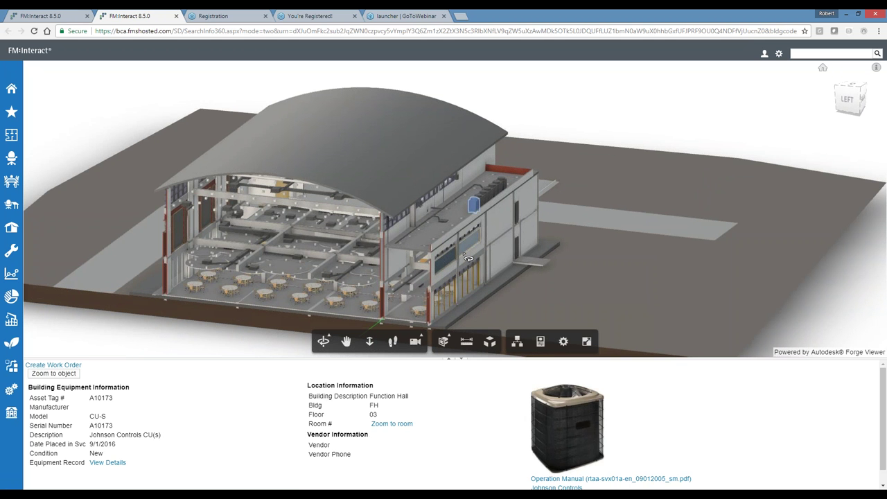
# Step: Inspect the Function Hall interior up close and review the CU-S unit's information down to the operation manual and manufacturer links
pyautogui.doubleClick(413, 243)
pyautogui.scroll(5, 336, 267)
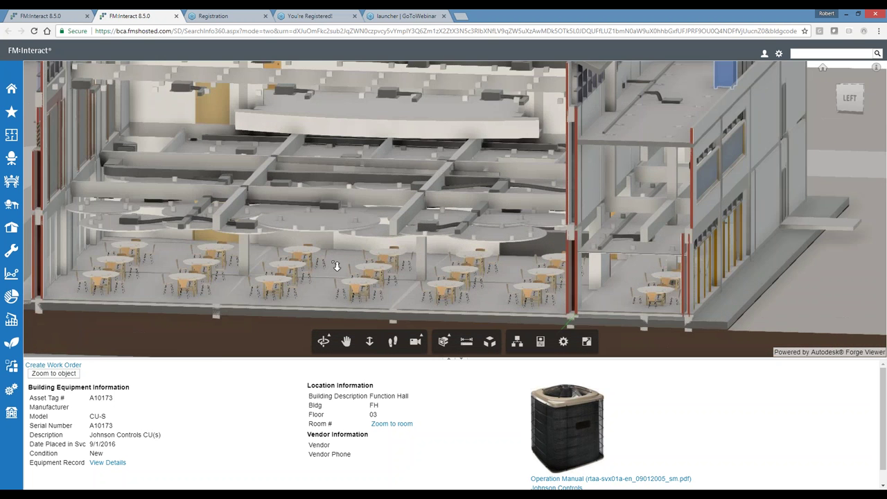
pyautogui.moveTo(336, 267); pyautogui.dragTo(601, 246)
pyautogui.scroll(-5, 600, 246)
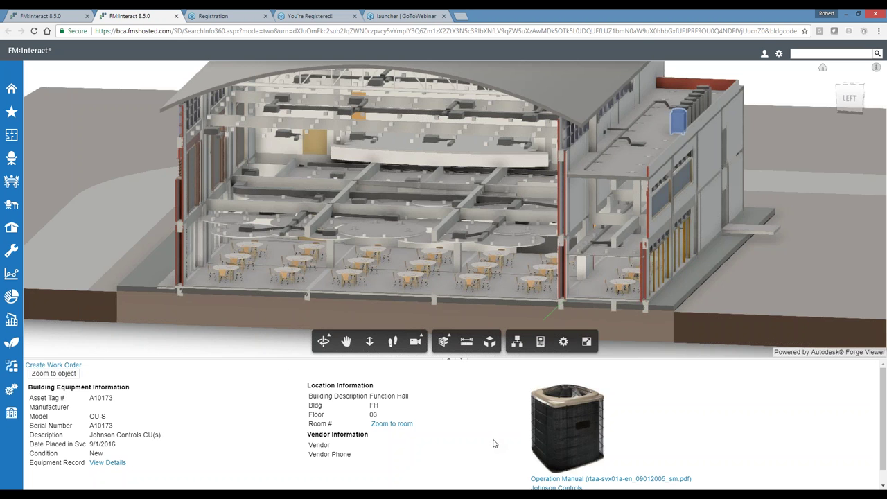
pyautogui.scroll(-1, 517, 450)
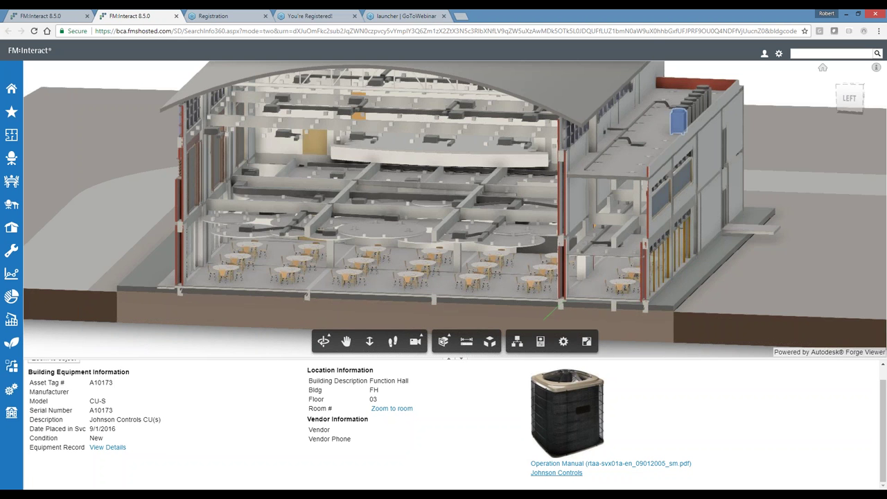
pyautogui.scroll(1, 439, 437)
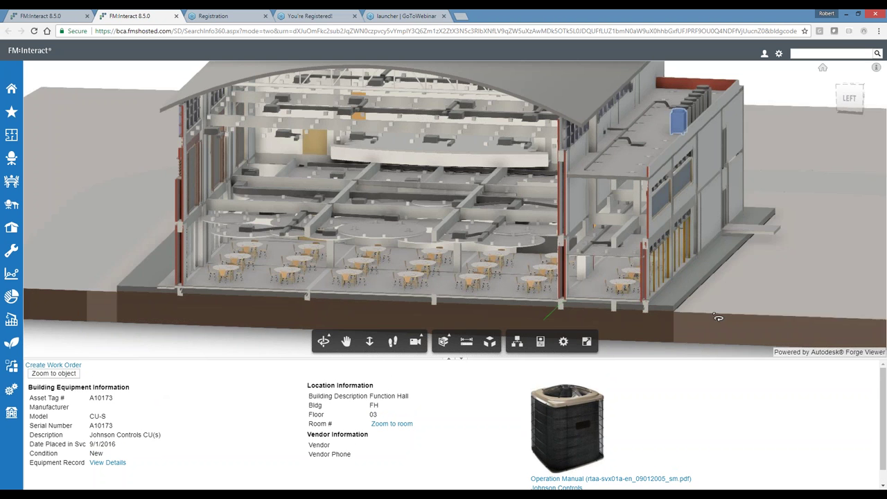
# Step: Show the model properties and examine the constraints, structural and dimension data of the blank upper-storey exterior wall panel
pyautogui.click(540, 343)
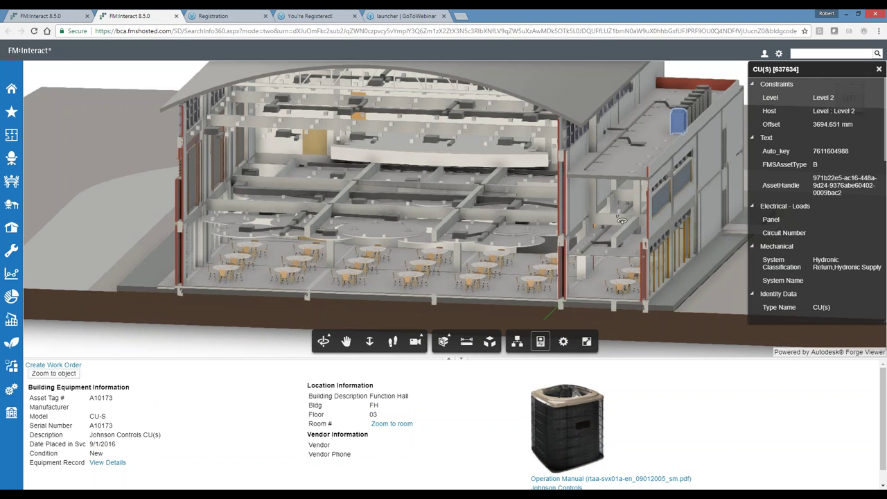
pyautogui.moveTo(626, 215)
pyautogui.mouseDown()
pyautogui.moveTo(610, 208)
pyautogui.moveTo(627, 197)
pyautogui.mouseUp()
pyautogui.click(627, 187)
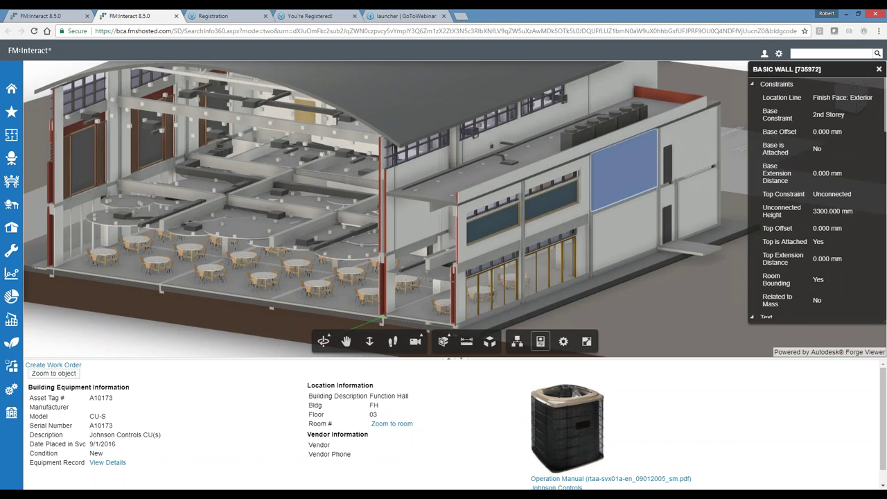
pyautogui.scroll(-3, 791, 130)
pyautogui.scroll(-1, 786, 137)
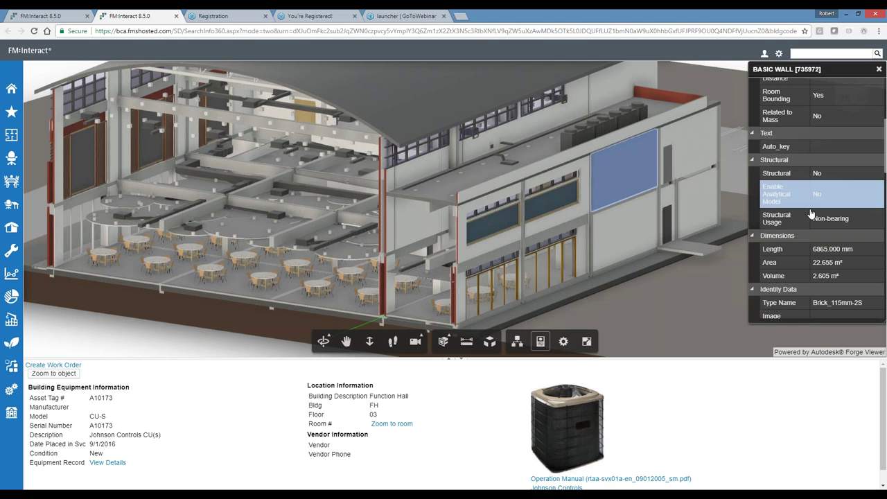
pyautogui.scroll(5, 806, 267)
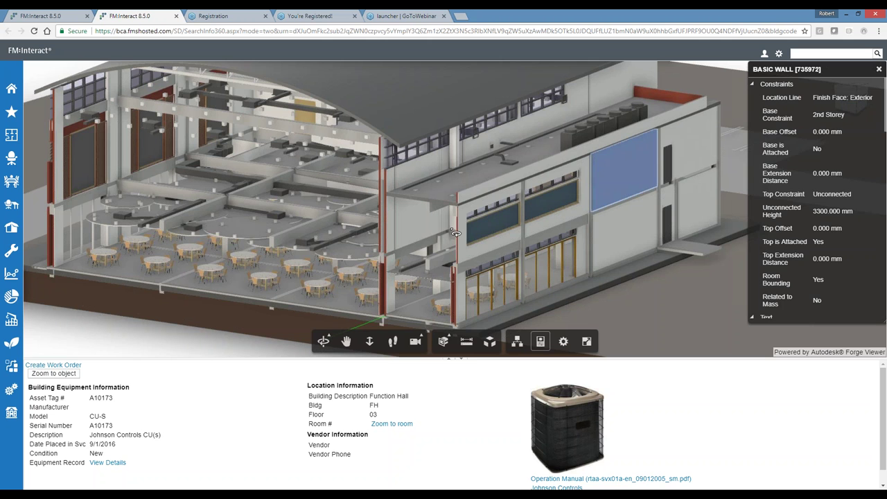
# Step: Open the CU-S unit's full equipment record and review its equipment details, including parts usage, condition and system data
pyautogui.click(107, 462)
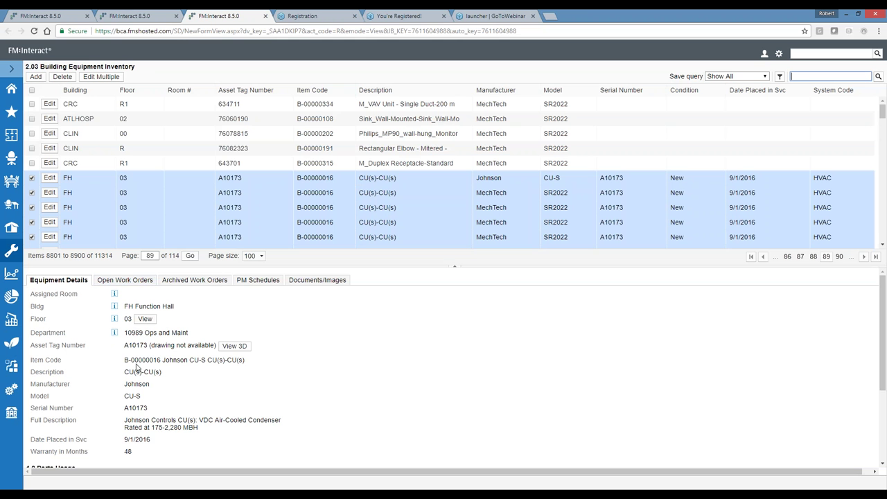
pyautogui.scroll(-2, 85, 315)
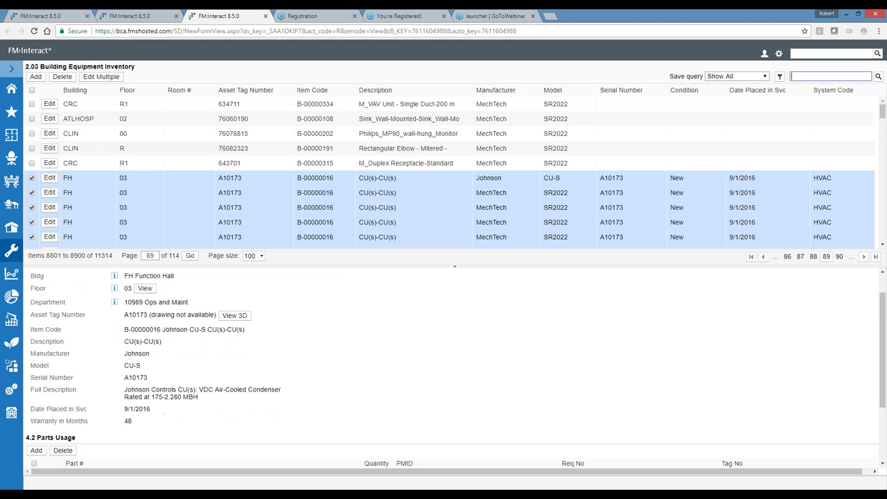
pyautogui.scroll(-1, 149, 415)
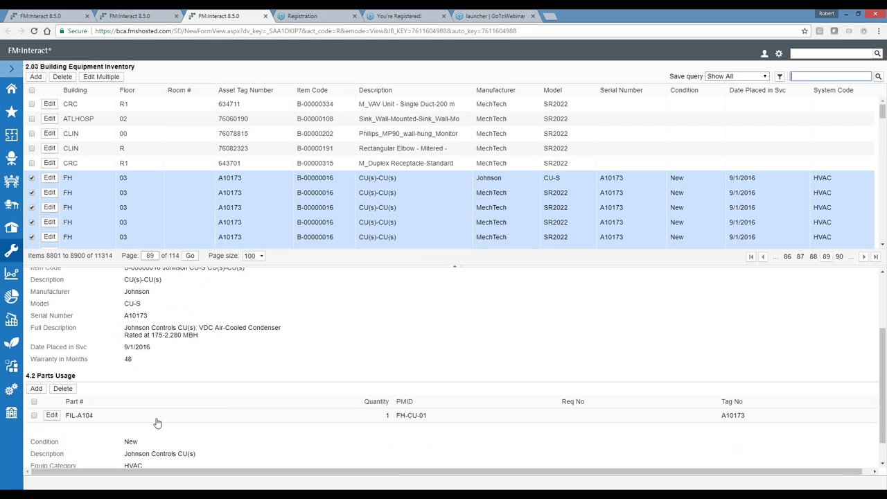
pyautogui.scroll(-1, 132, 438)
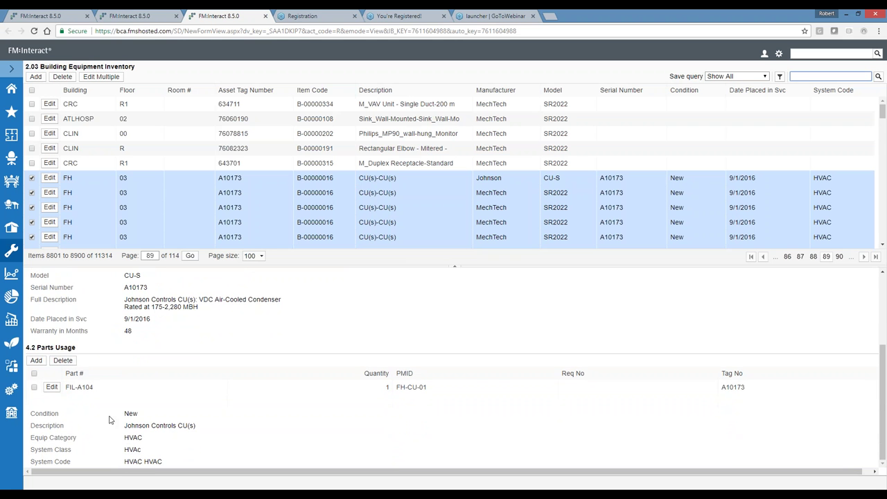
pyautogui.scroll(4, 126, 437)
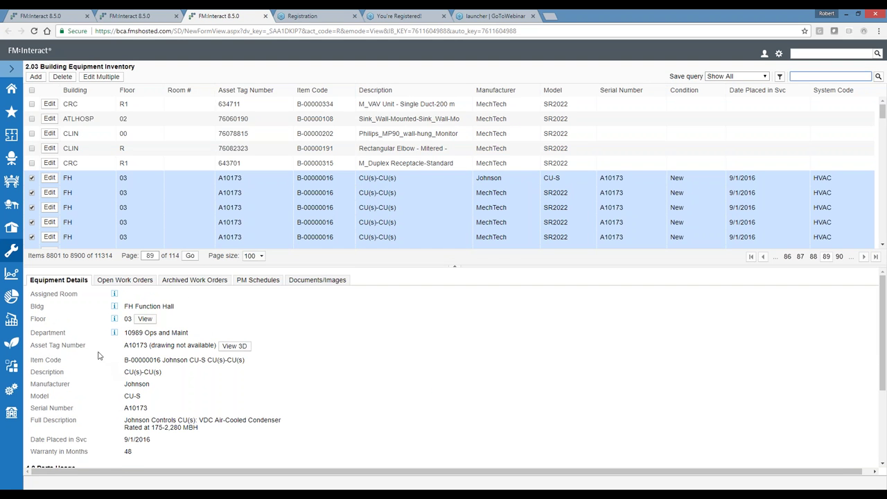
# Step: Review the unit's open and archived work orders, PM schedules and documents/images, and return to its equipment details
pyautogui.click(126, 280)
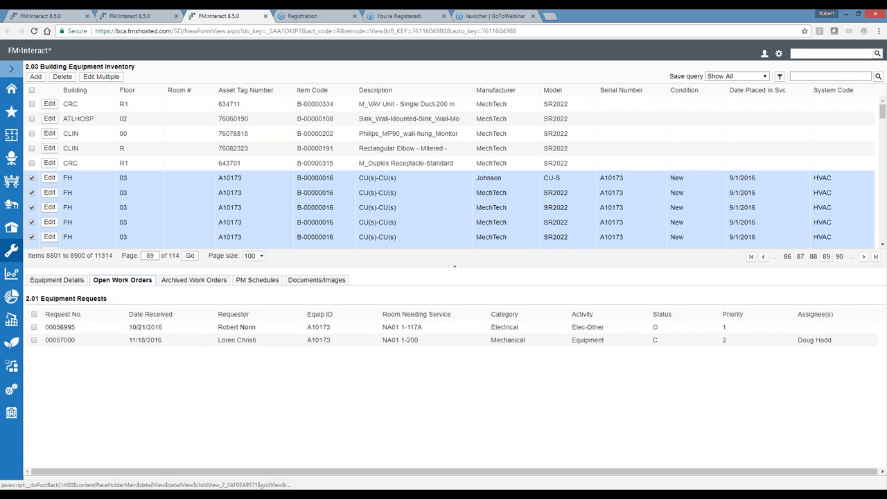
pyautogui.click(194, 280)
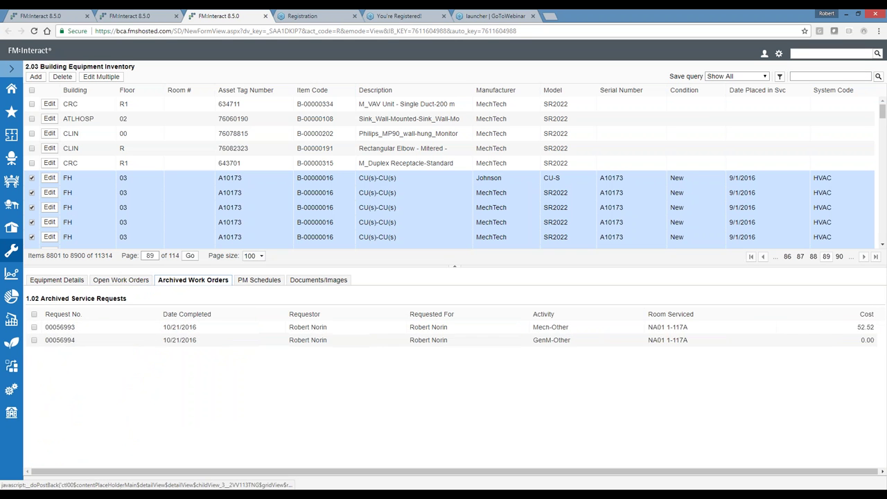
pyautogui.click(265, 279)
pyautogui.click(322, 282)
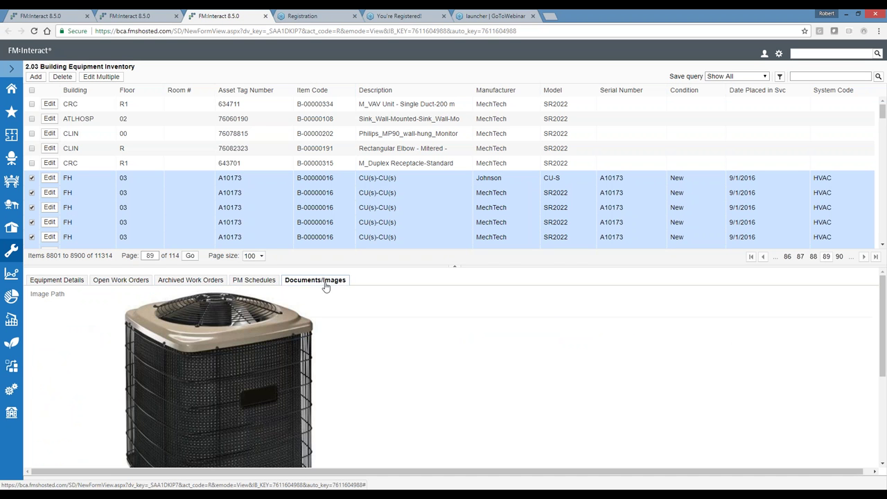
pyautogui.scroll(-5, 373, 328)
pyautogui.scroll(5, 371, 329)
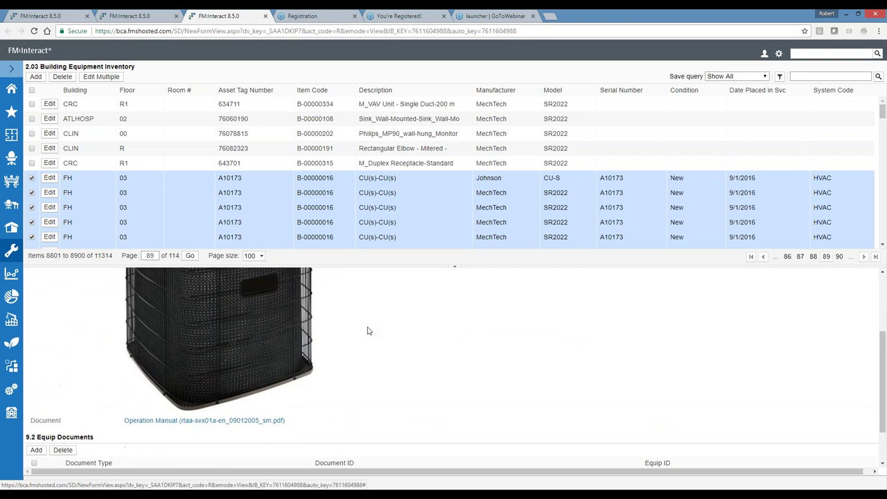
pyautogui.click(57, 280)
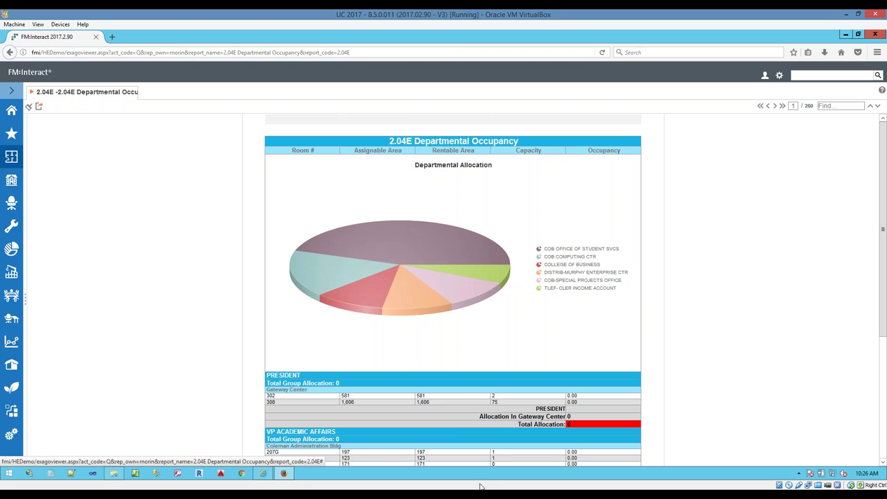
# Step: Switch to FM:Interact in the virtual machine, return to its home page and open the Higher Education Survey- Approvers view
pyautogui.click(36, 75)
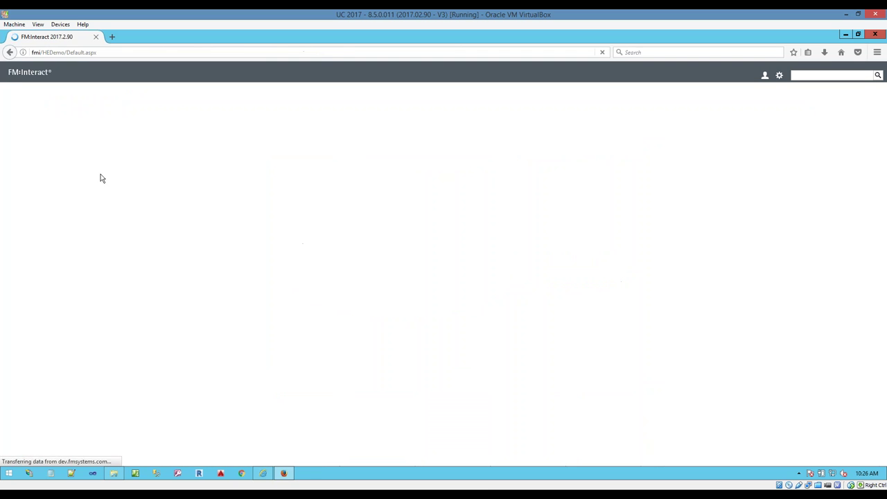
pyautogui.moveTo(100, 178)
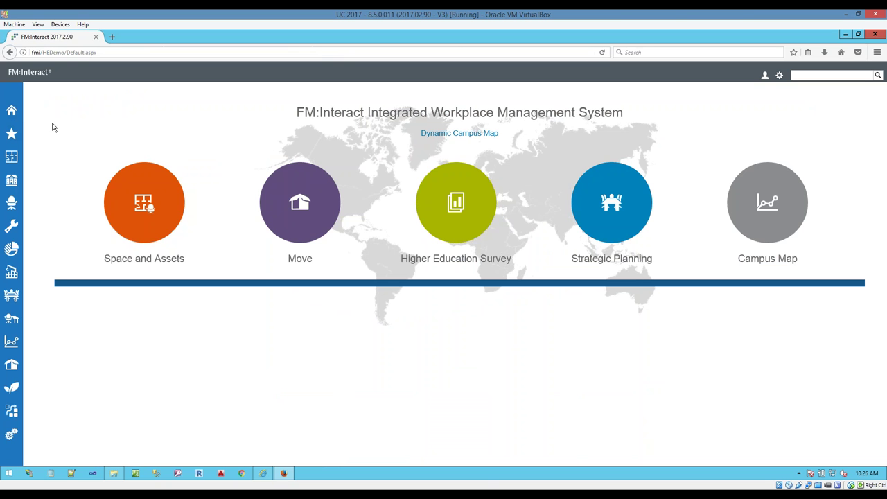
pyautogui.click(13, 182)
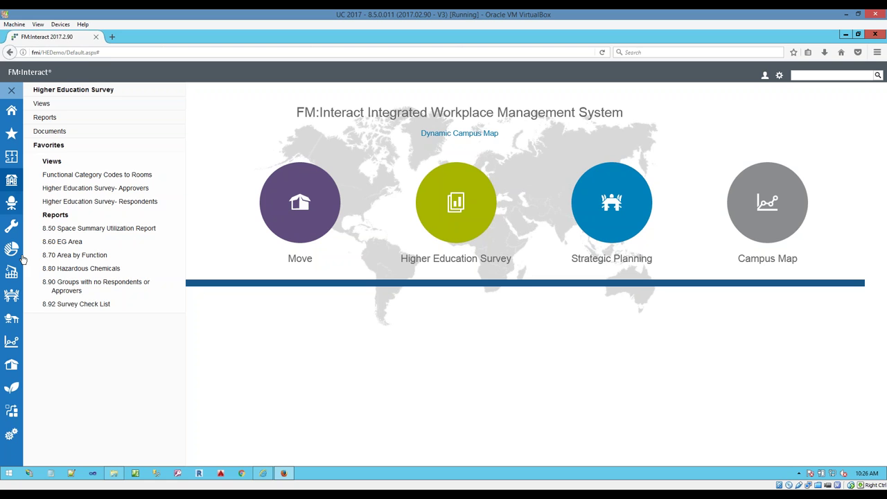
pyautogui.click(89, 189)
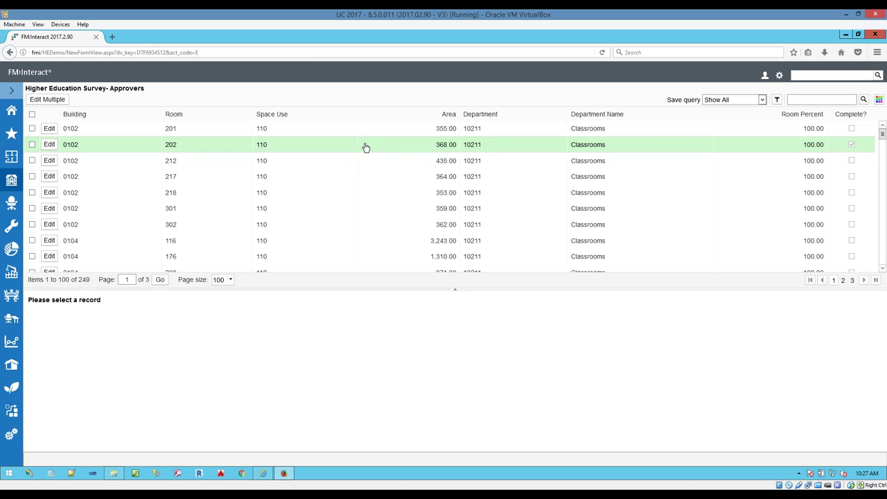
# Step: Show the space information for room 201 in building 0102 and enlarge the area displaying the record's details
pyautogui.click(439, 135)
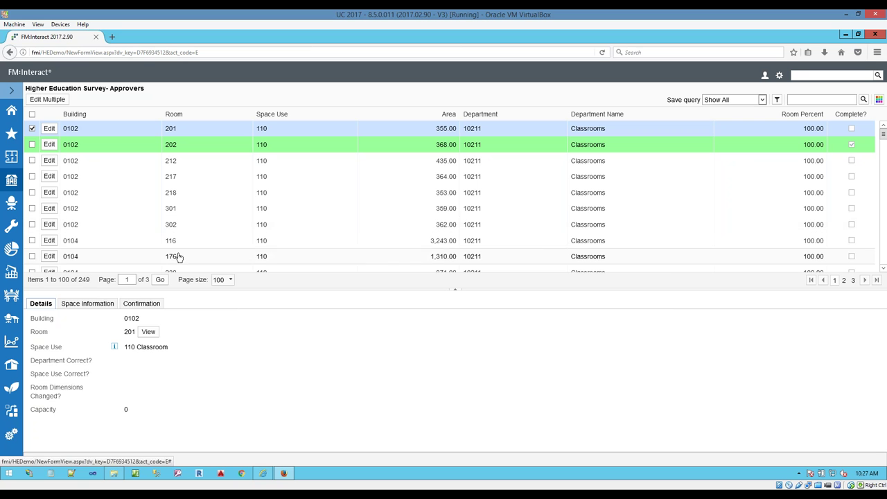
pyautogui.click(103, 304)
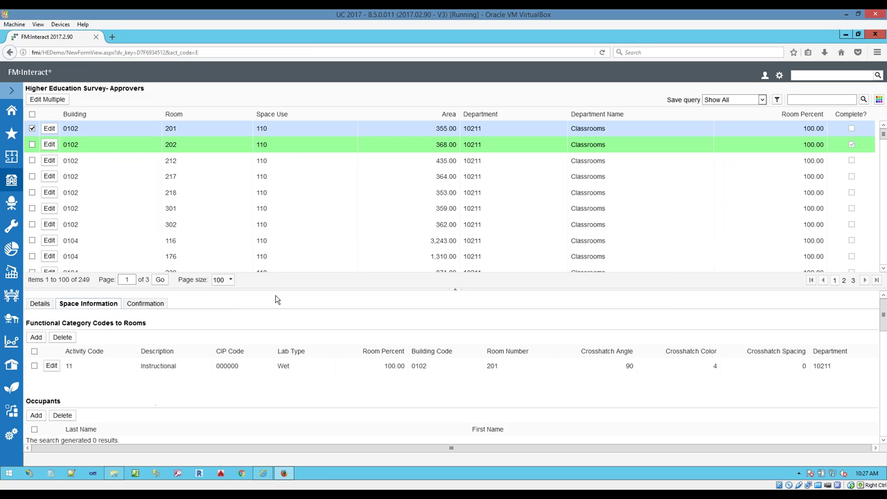
pyautogui.moveTo(275, 289); pyautogui.dragTo(273, 218)
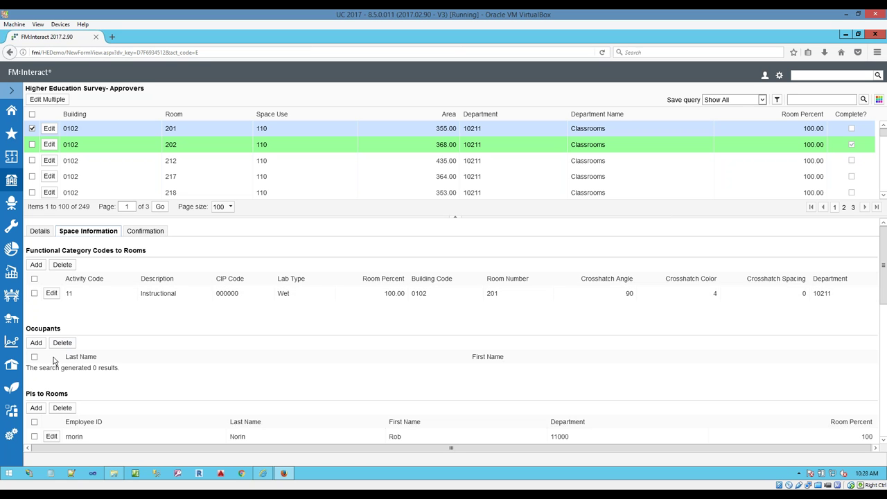
# Step: Examine room 201's occupants, PIs, research accounts, amenities, chemicals and radioactive material, and show its survey confirmation
pyautogui.scroll(-1, 58, 355)
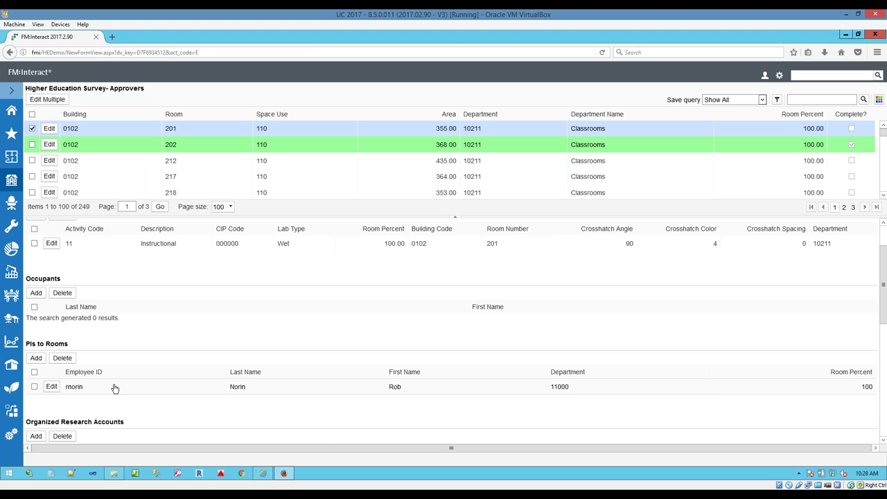
pyautogui.scroll(-3, 115, 387)
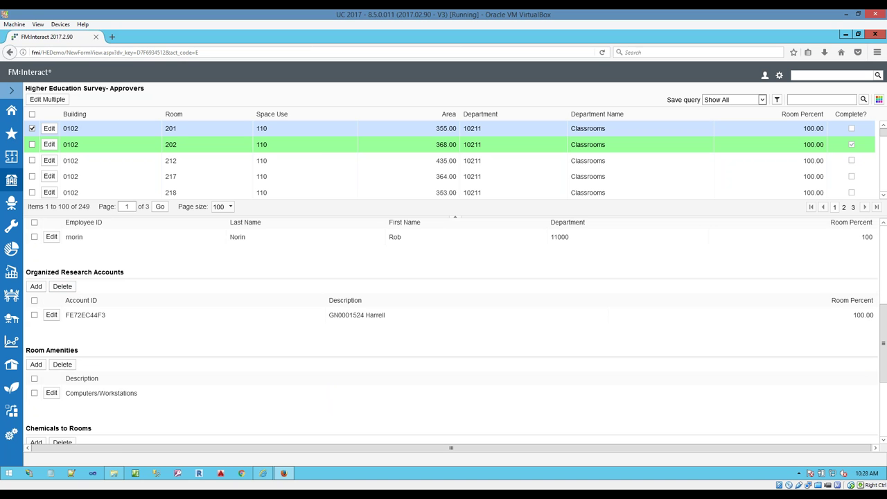
pyautogui.scroll(-1, 111, 350)
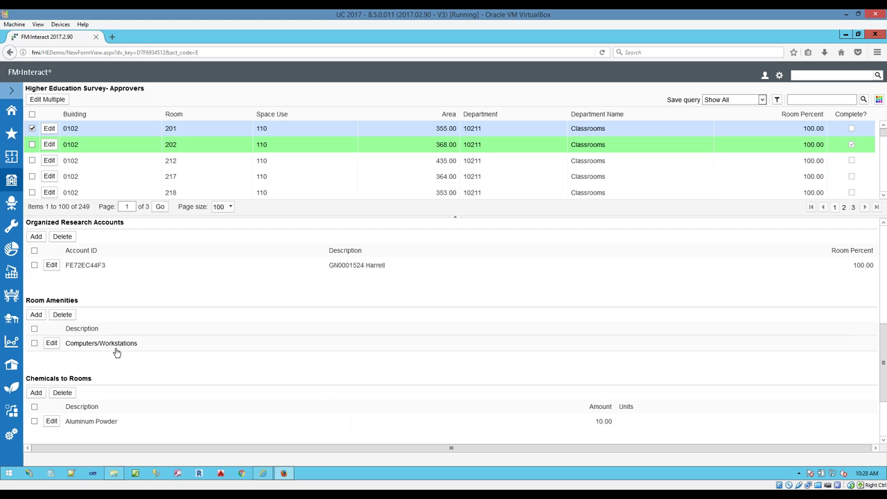
pyautogui.scroll(-2, 58, 400)
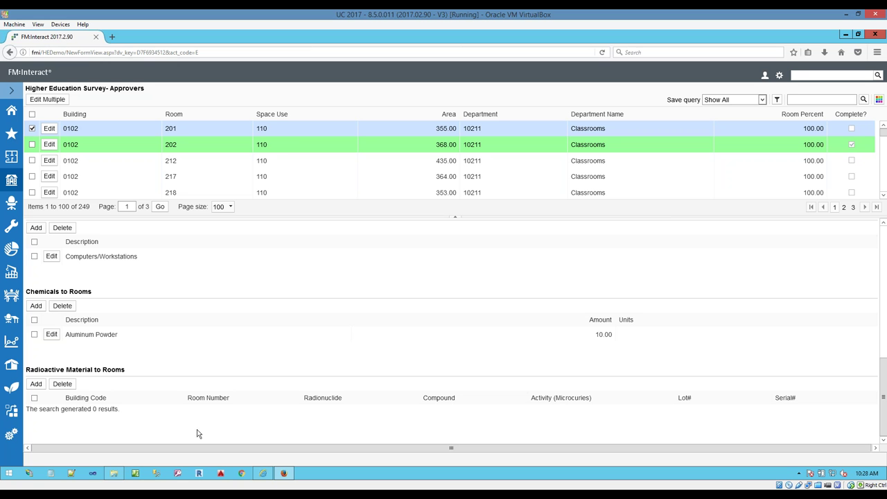
pyautogui.scroll(5, 131, 273)
pyautogui.click(144, 231)
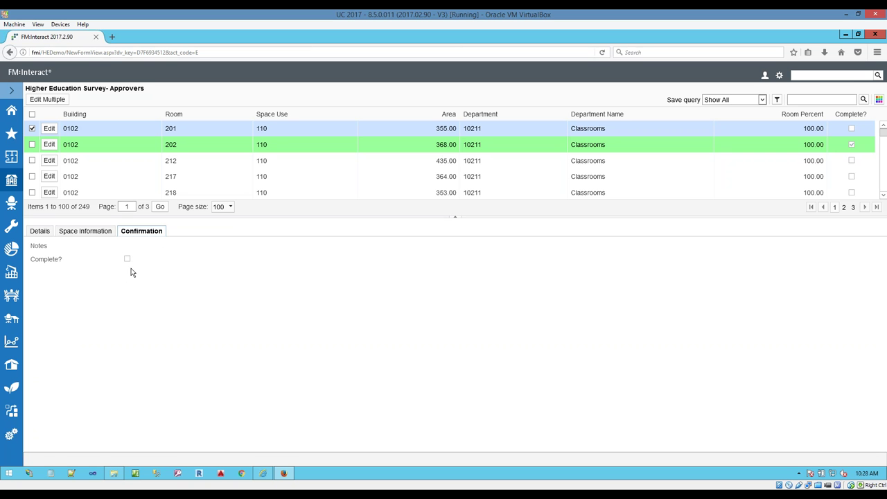
# Step: Open the 8.50 Space Summary Utilization Report from the Higher Education Survey favorites
pyautogui.click(12, 92)
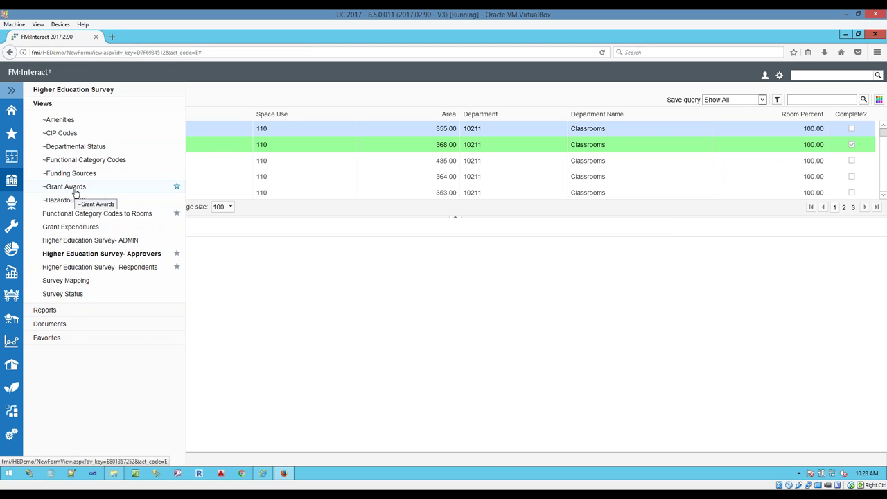
pyautogui.click(86, 339)
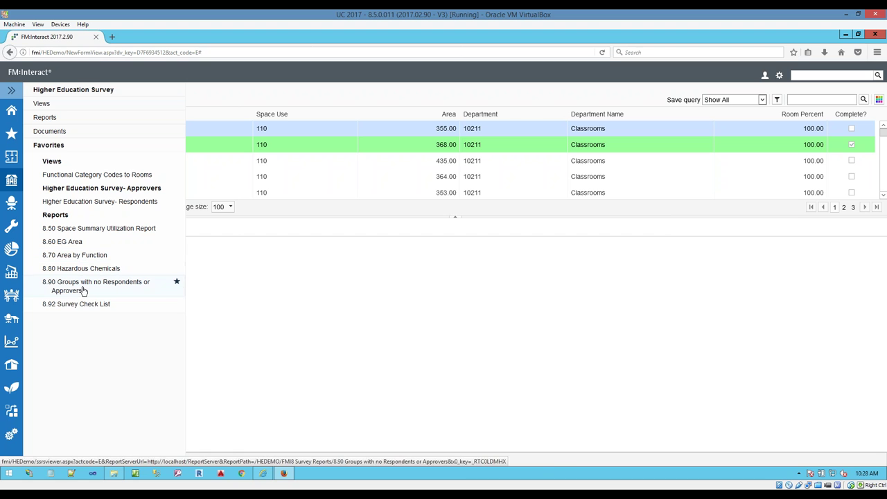
pyautogui.click(98, 230)
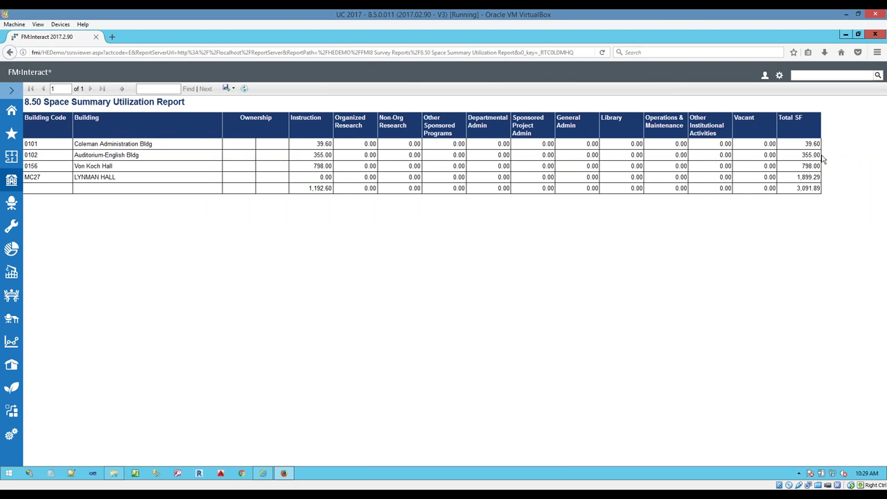
# Step: Open the 8.92 Survey Check List report from the Higher Education Survey favorites
pyautogui.click(11, 90)
pyautogui.scroll(-2, 83, 346)
pyautogui.click(95, 462)
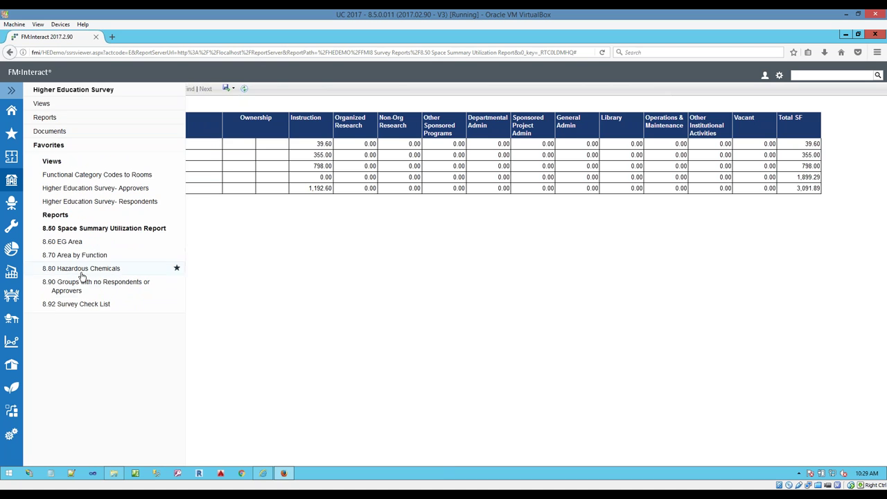
pyautogui.click(78, 304)
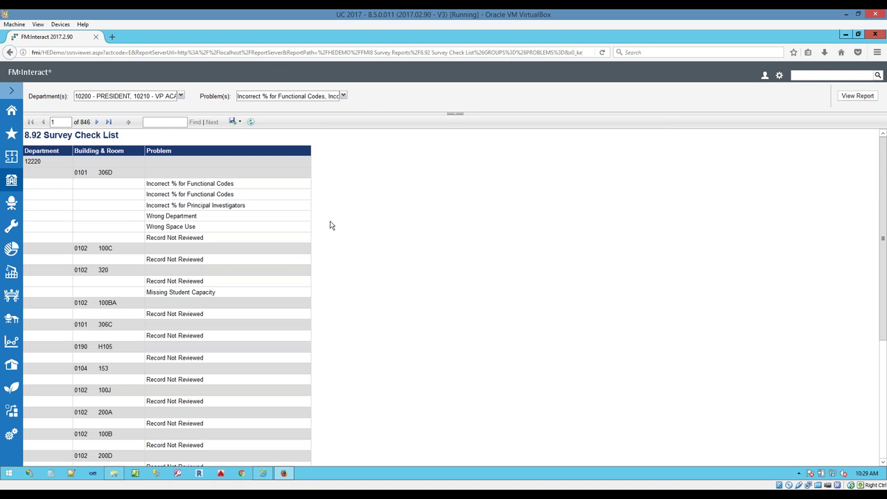
# Step: Examine the buildings, rooms and problems listed in the 8.92 Survey Check List report
pyautogui.scroll(-5, 179, 194)
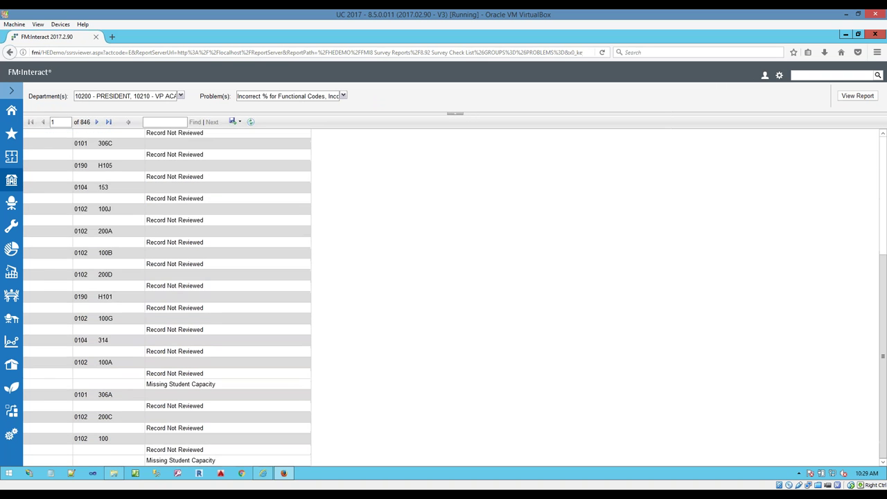
pyautogui.scroll(5, 173, 197)
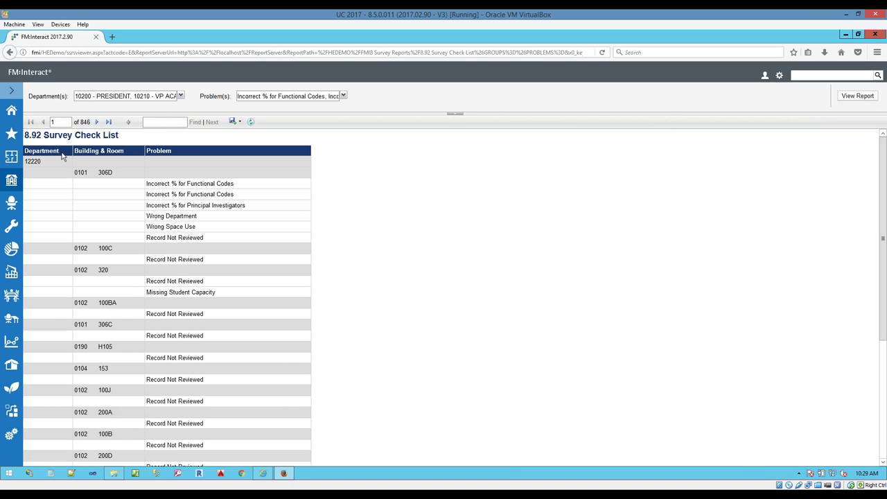
# Step: Open the 1.00 New Service Request form from the Facility Maintenance favorites and collapse the navigation
pyautogui.click(11, 91)
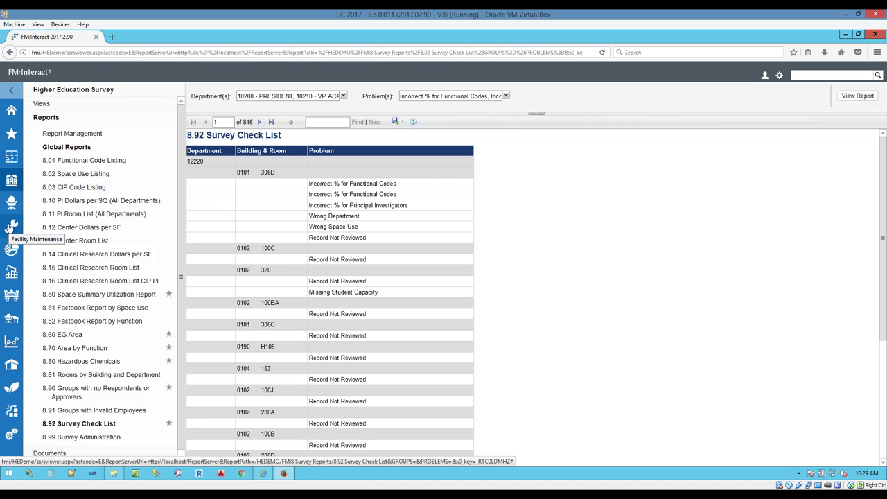
pyautogui.click(11, 225)
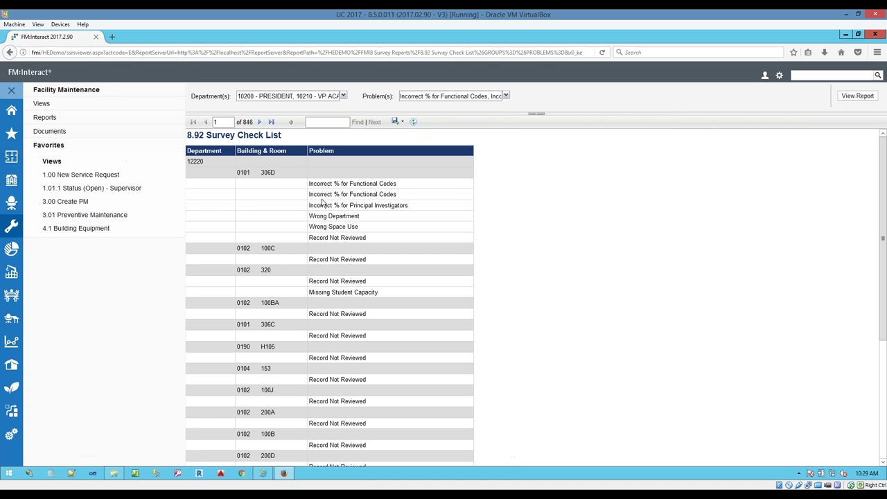
pyautogui.click(80, 177)
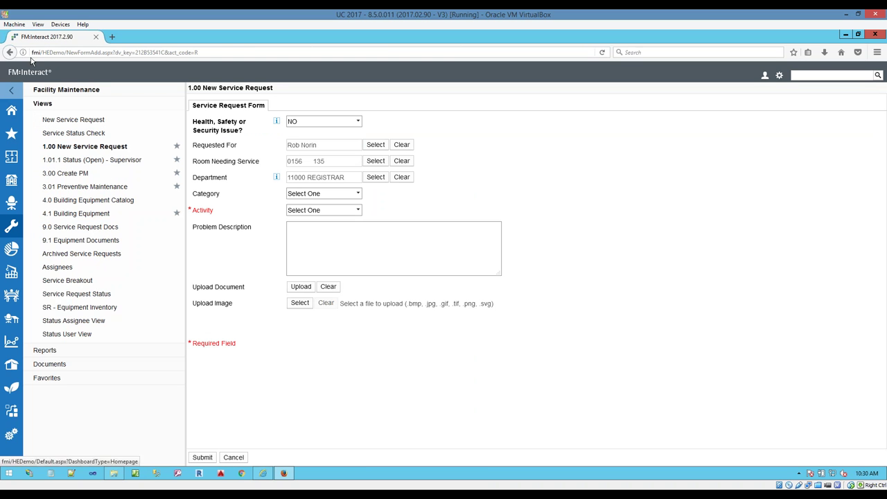
pyautogui.click(11, 91)
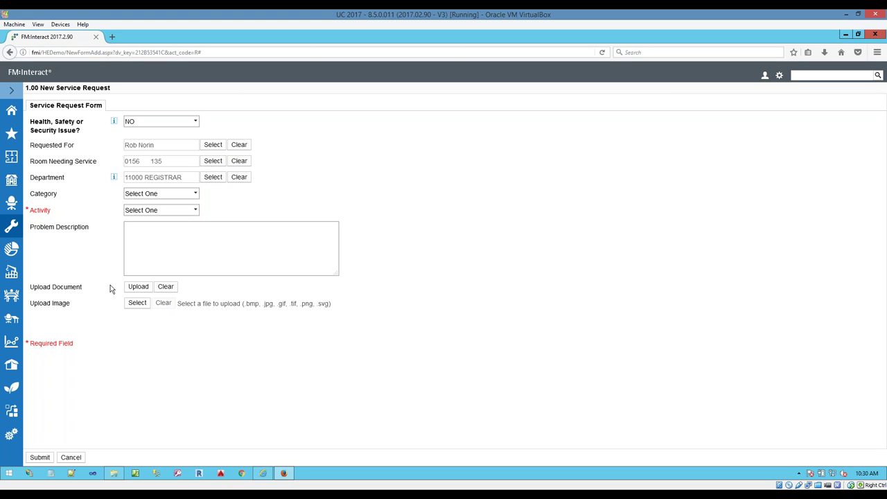
# Step: Set the service request's category to Comfort and its activity to Too Cold, and submit the request
pyautogui.click(147, 196)
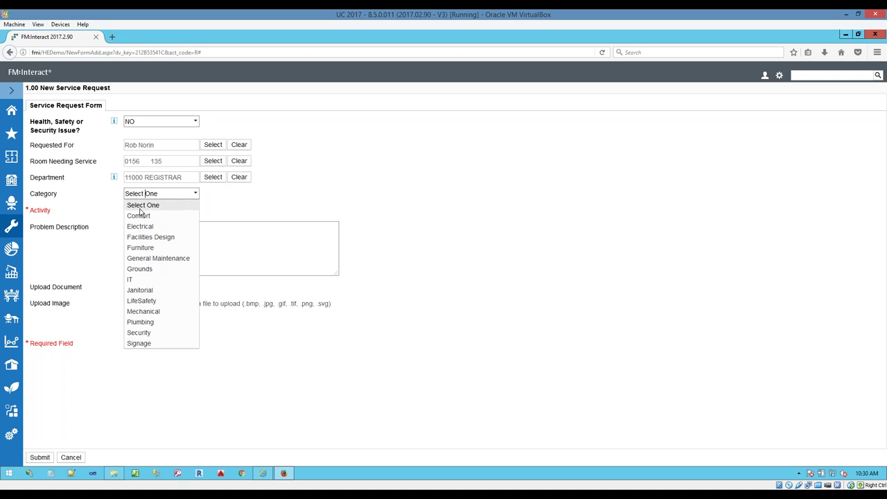
pyautogui.click(140, 219)
pyautogui.click(147, 212)
pyautogui.click(139, 232)
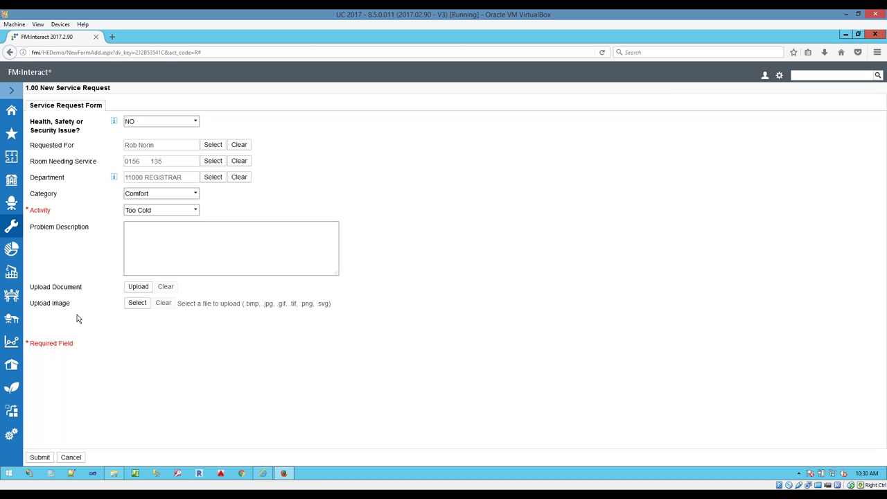
pyautogui.click(40, 457)
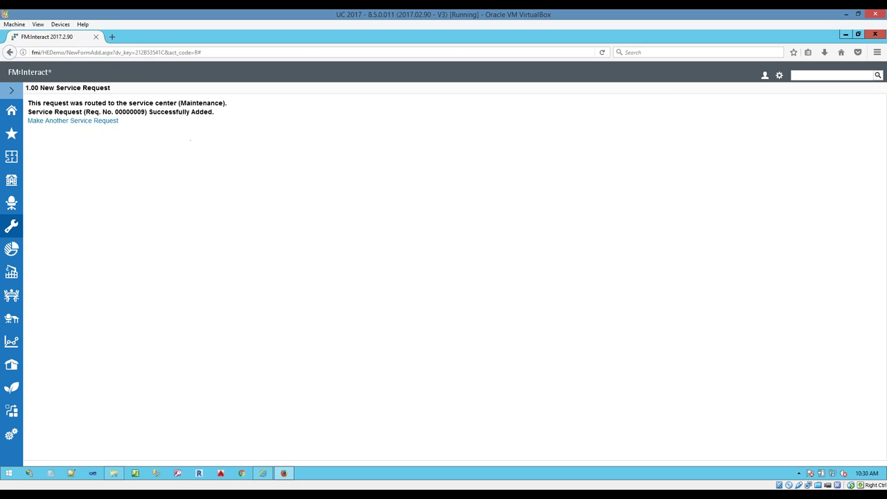
# Step: Open the Main Campus 0156 01 floor plan from the Space Management favorites
pyautogui.click(12, 161)
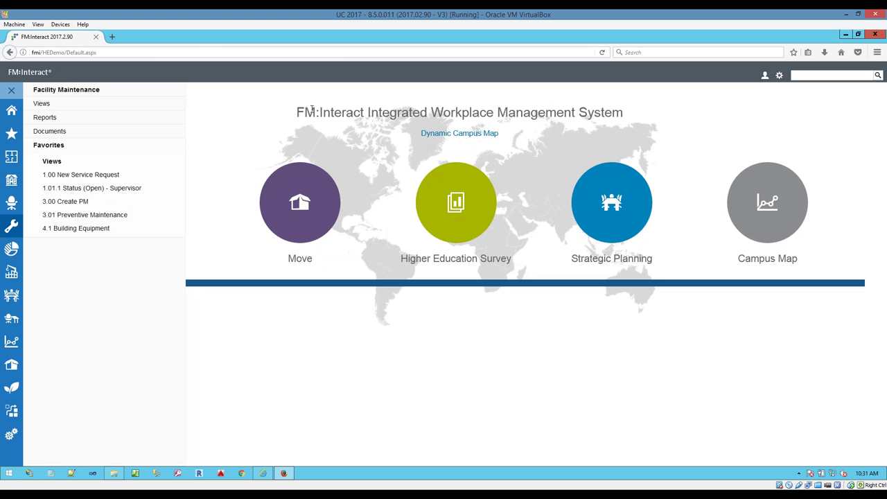
pyautogui.click(11, 90)
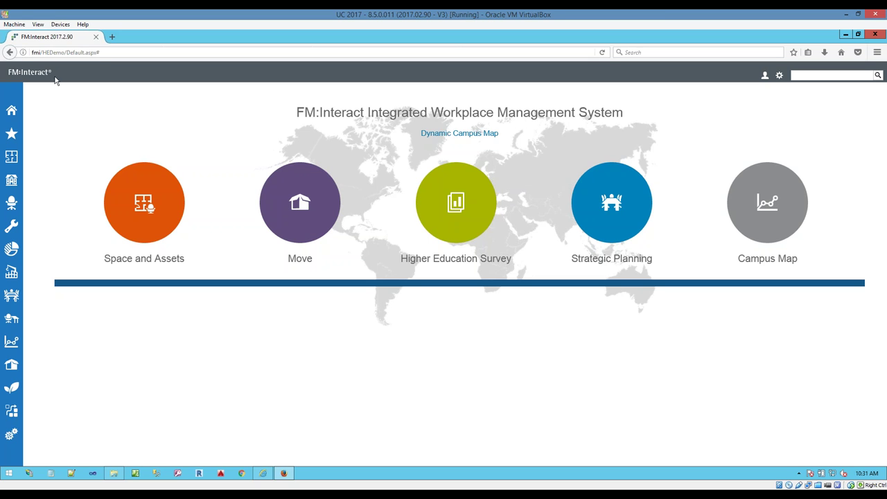
pyautogui.click(14, 158)
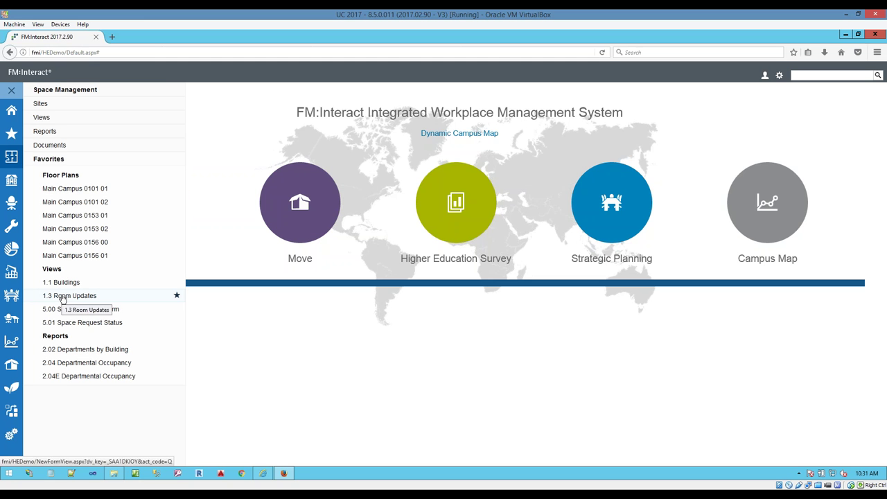
pyautogui.click(117, 254)
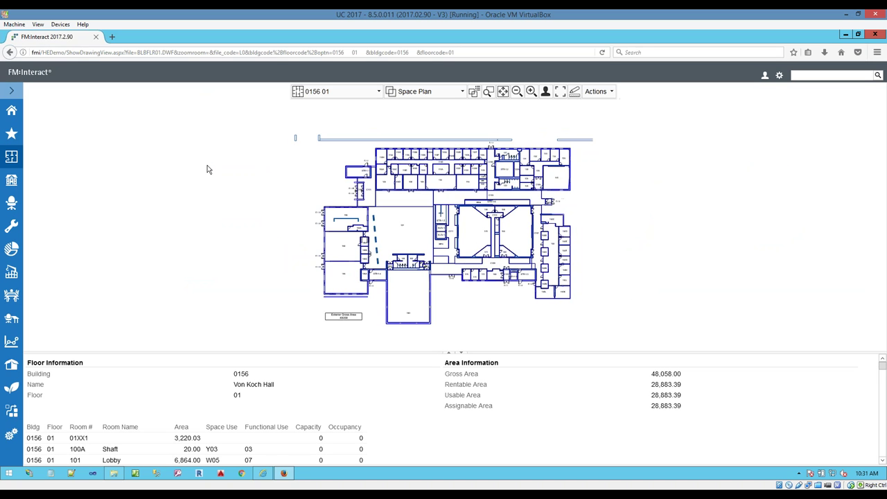
# Step: Show the information for room 185 on the floor plan, enlarging the details area and the room's part of the drawing
pyautogui.click(352, 283)
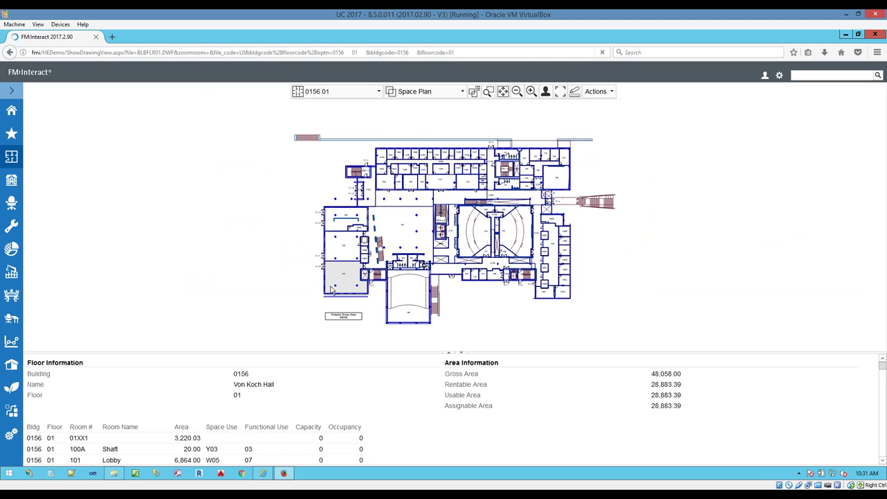
pyautogui.moveTo(183, 353); pyautogui.dragTo(183, 322)
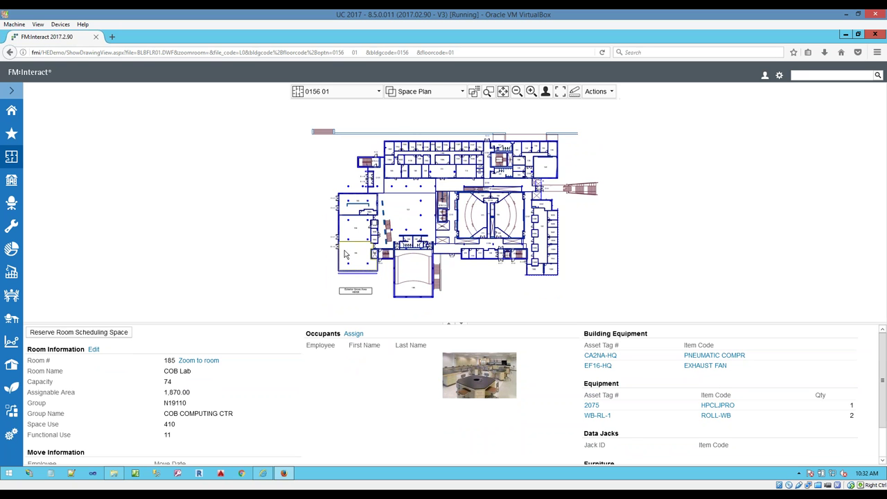
pyautogui.scroll(2, 316, 273)
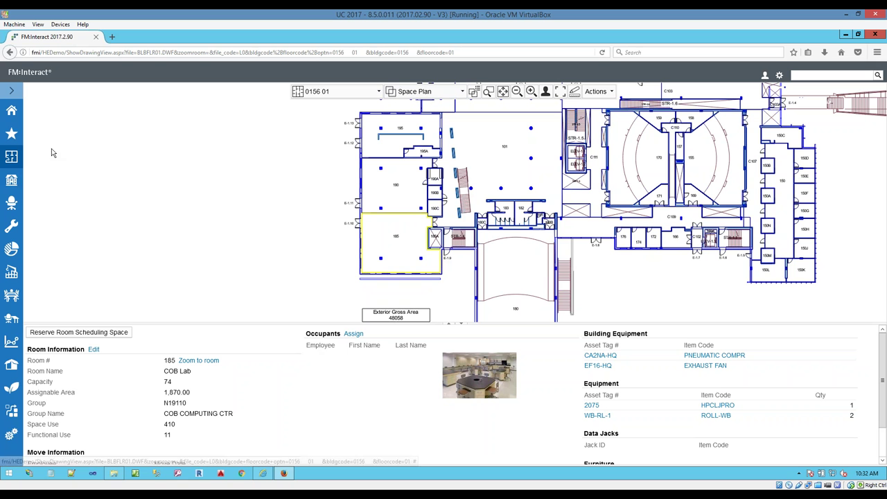
# Step: Open the 8.60 EG Area report from the Higher Education Survey reports and expand floor 01 of building 0902 to its rooms
pyautogui.click(14, 182)
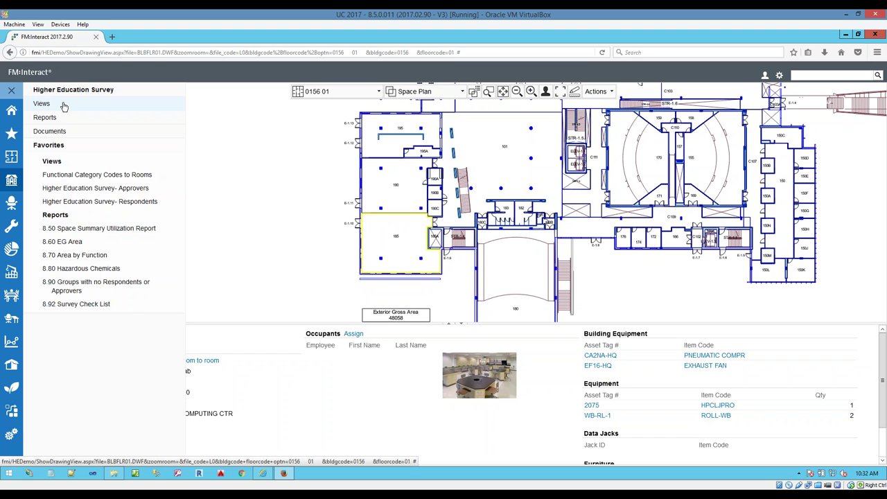
pyautogui.click(62, 119)
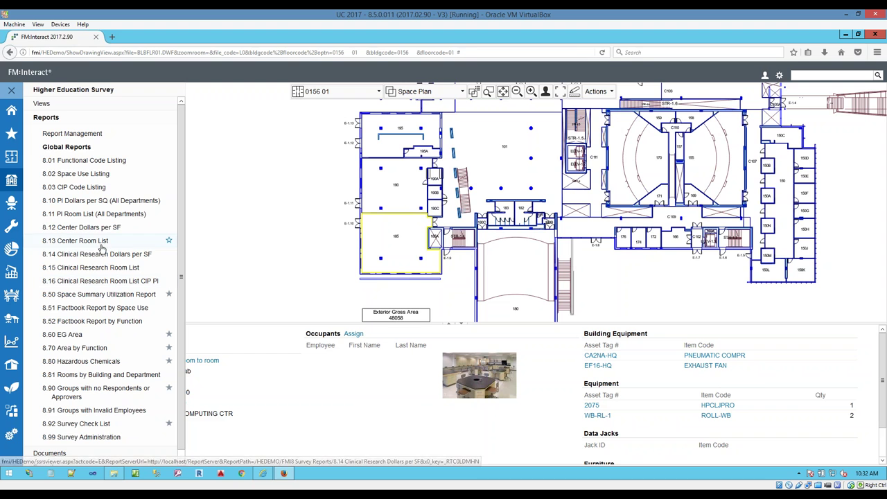
pyautogui.click(62, 333)
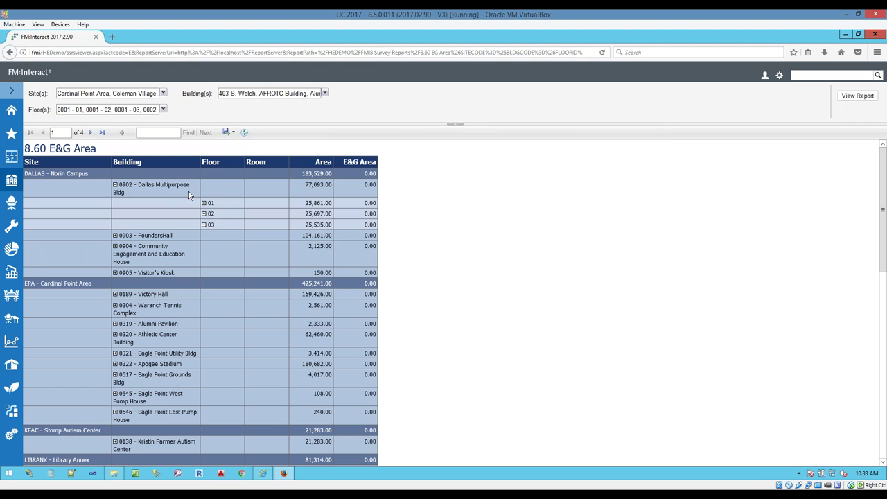
pyautogui.click(204, 203)
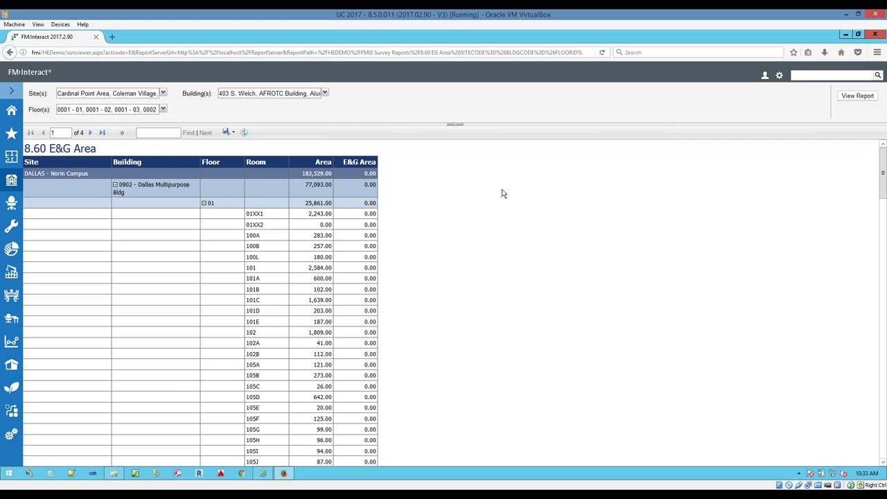
# Step: Open the 2.02.3E Occupancy by Building report from the Space Management reports and review its gauge, chart and building table
pyautogui.click(13, 157)
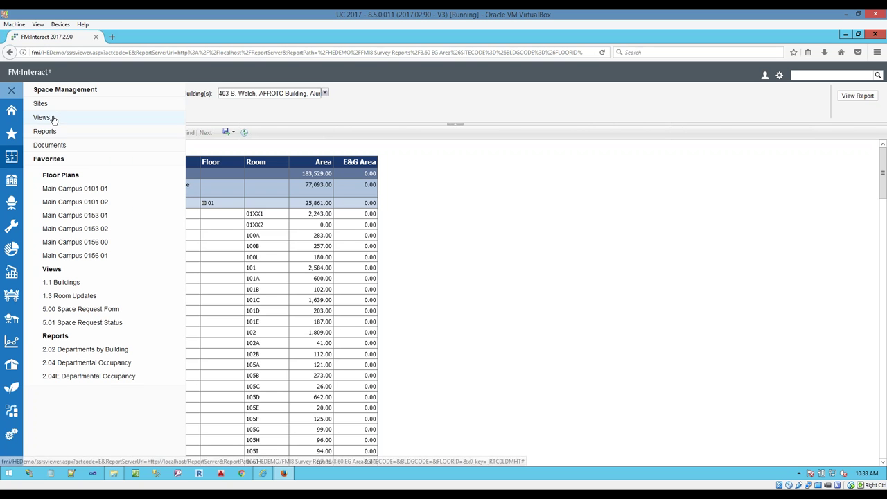
pyautogui.click(46, 132)
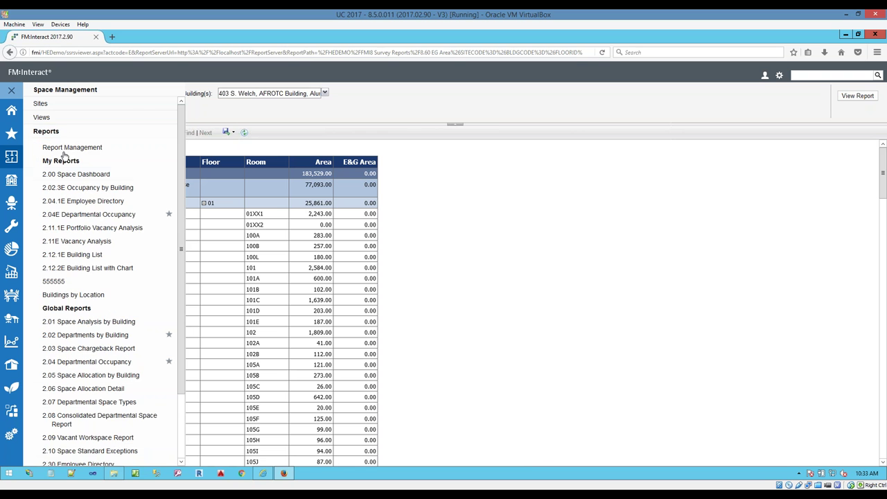
pyautogui.scroll(-2, 87, 256)
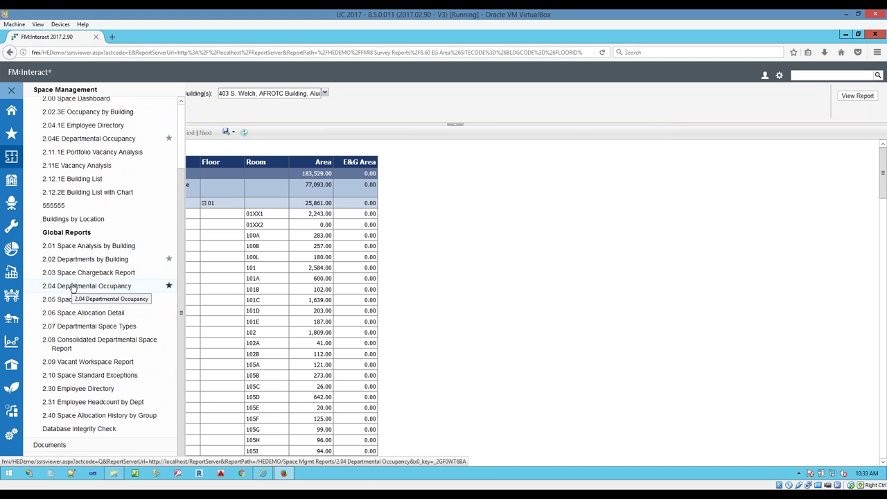
pyautogui.scroll(2, 90, 208)
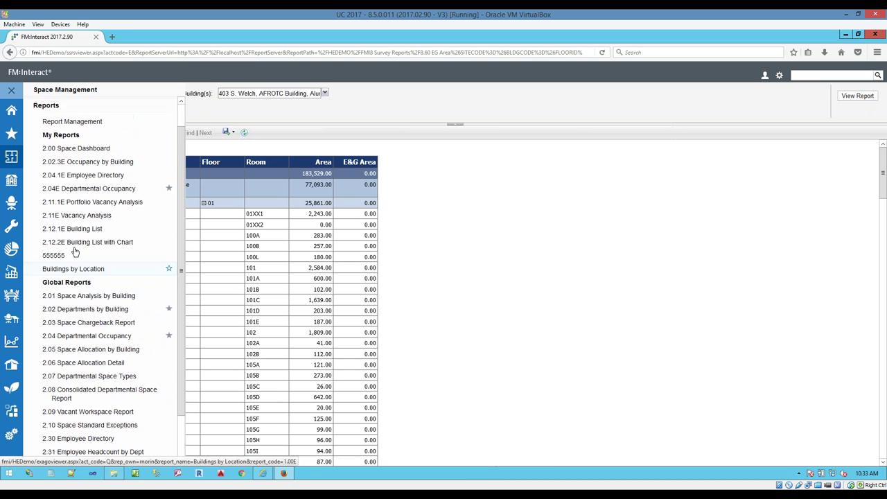
pyautogui.click(95, 163)
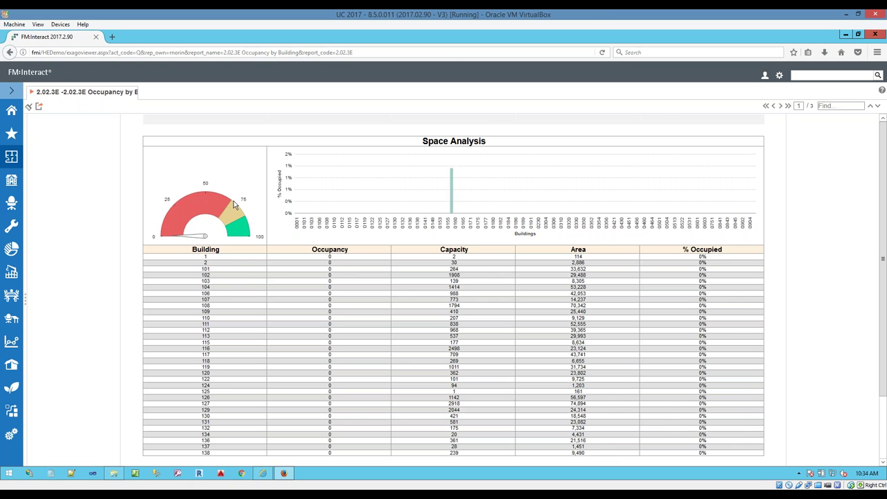
pyautogui.scroll(-2, 234, 205)
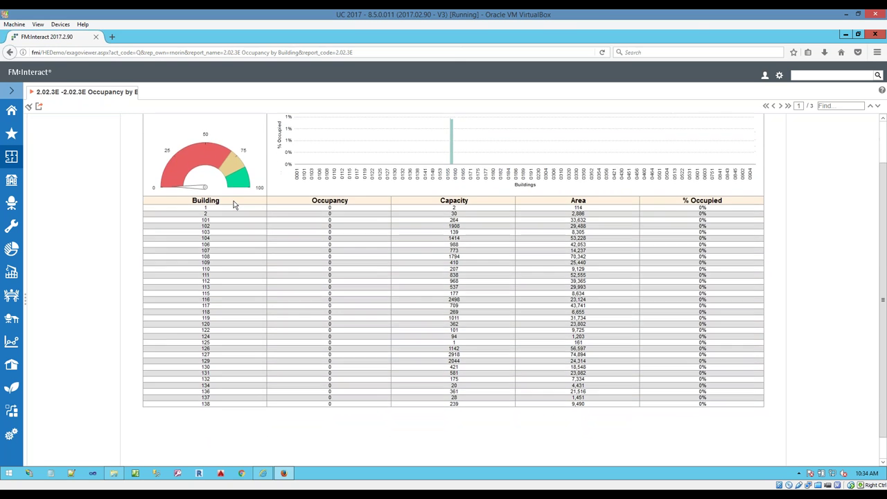
pyautogui.scroll(2, 234, 205)
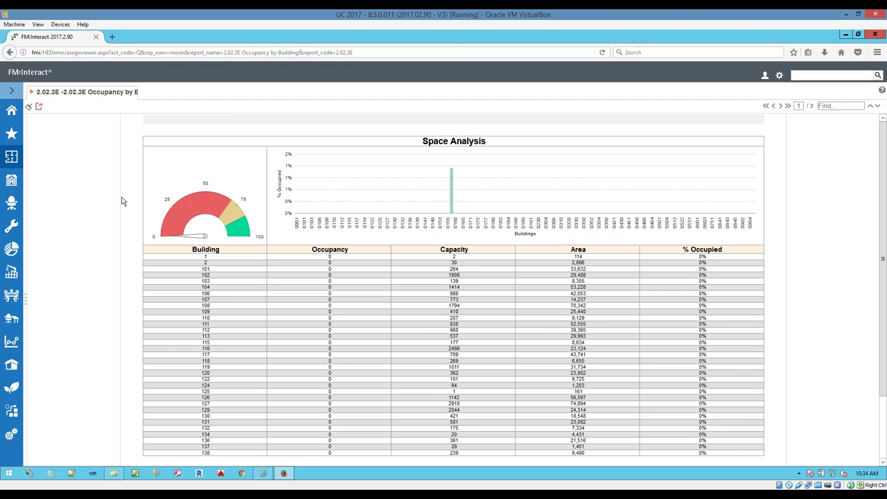
# Step: List the reports available in the Facility Maintenance module
pyautogui.click(11, 228)
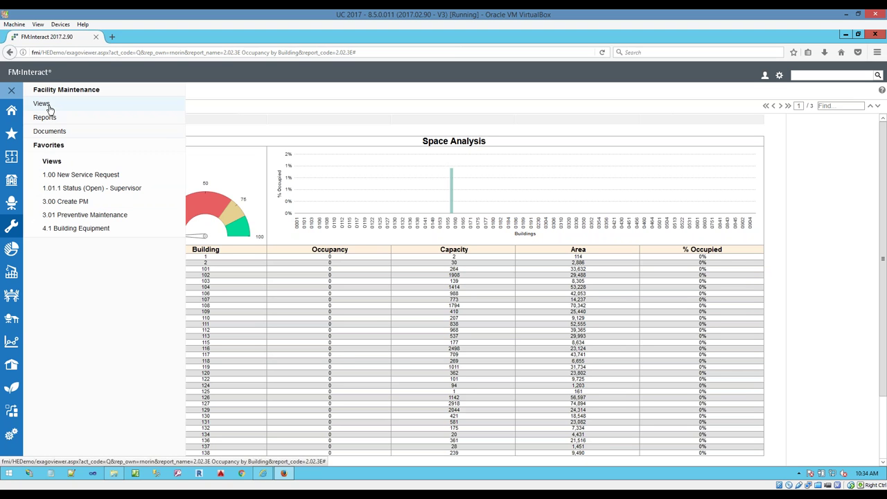
pyautogui.click(48, 119)
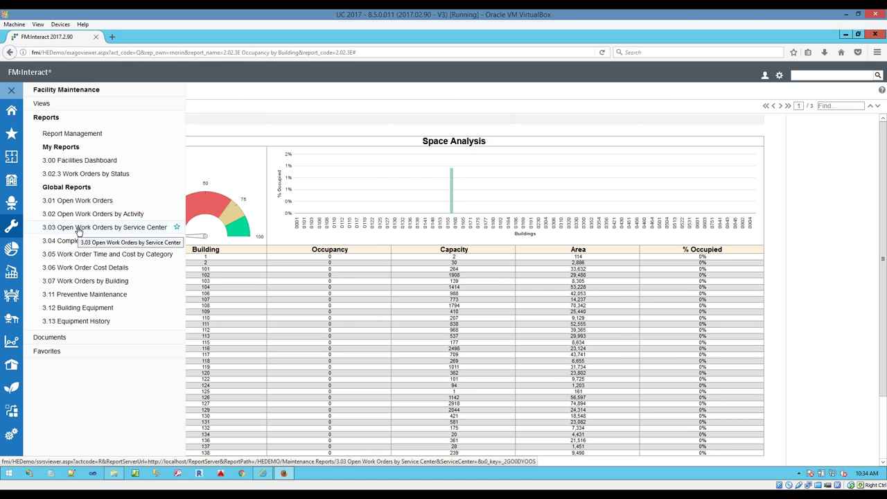
# Step: Open RE - Lease Agreements from the Real Estate Portfolio favorites and show the Coleman Administration Bldg lease in an enlarged details area
pyautogui.click(14, 247)
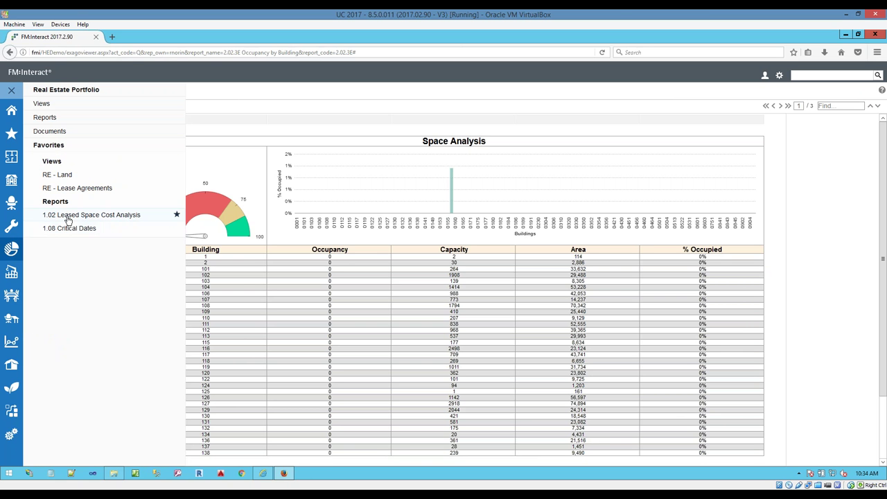
pyautogui.click(56, 178)
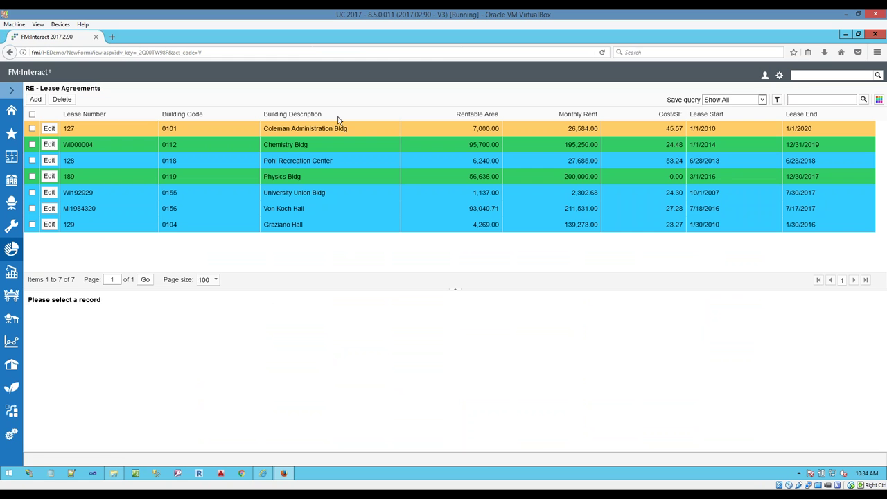
pyautogui.click(337, 129)
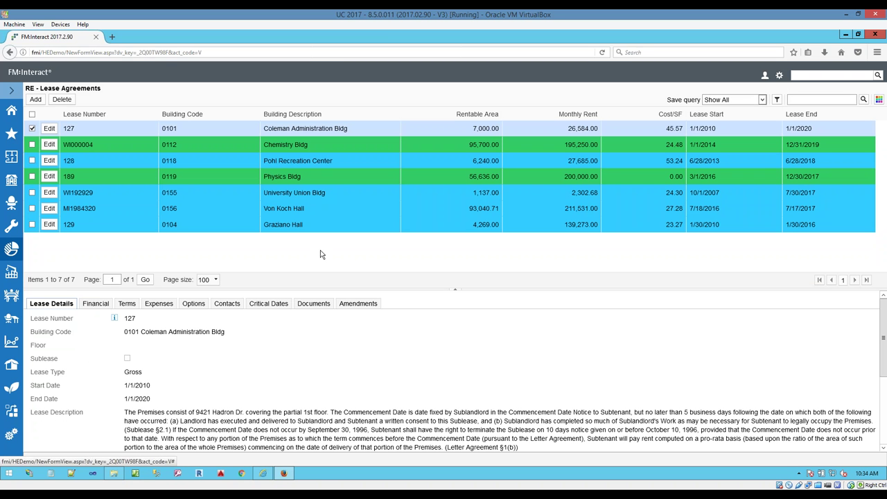
pyautogui.moveTo(369, 290); pyautogui.dragTo(377, 237)
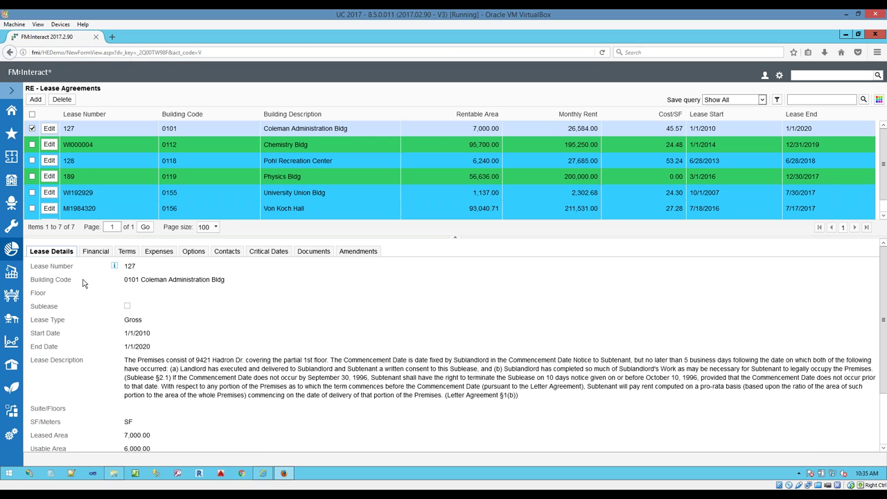
# Step: Open the Scenario Planning by Head Count view of the Strategic Planning module
pyautogui.click(13, 343)
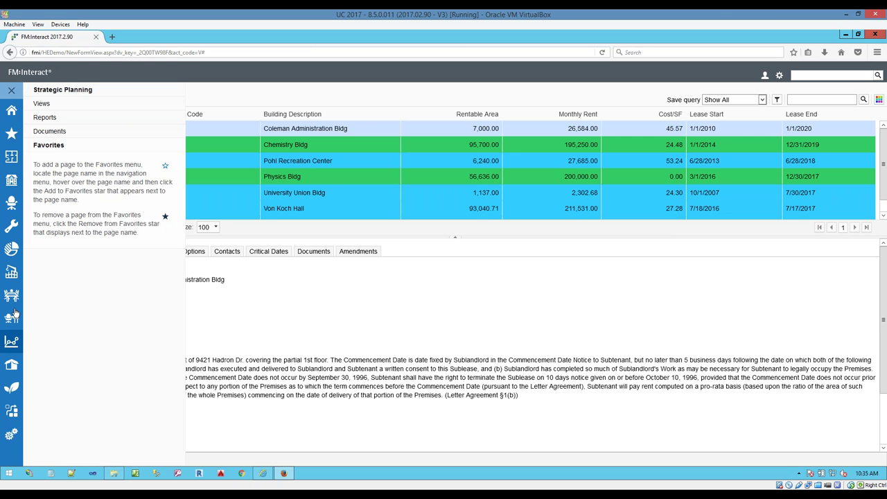
pyautogui.click(70, 104)
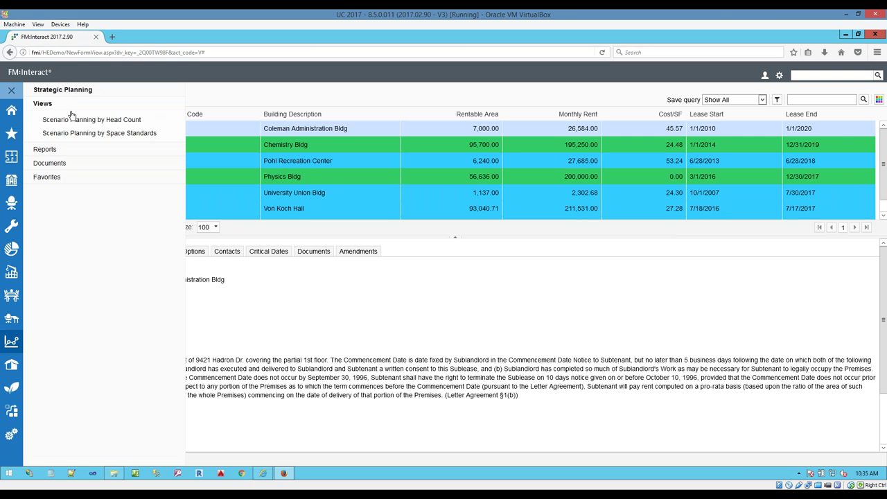
pyautogui.click(70, 119)
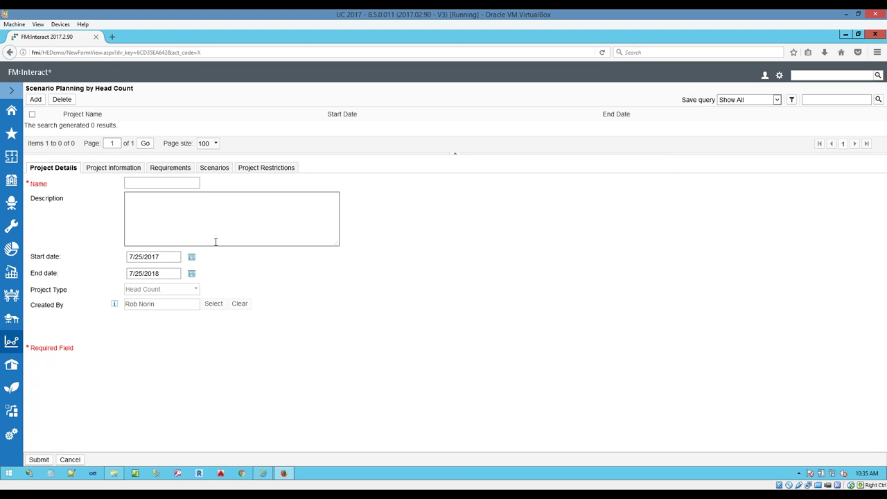
# Step: Create a head count planning project named HC and submit it with the default start and end dates
pyautogui.write('C')
pyautogui.click(114, 168)
pyautogui.click(161, 169)
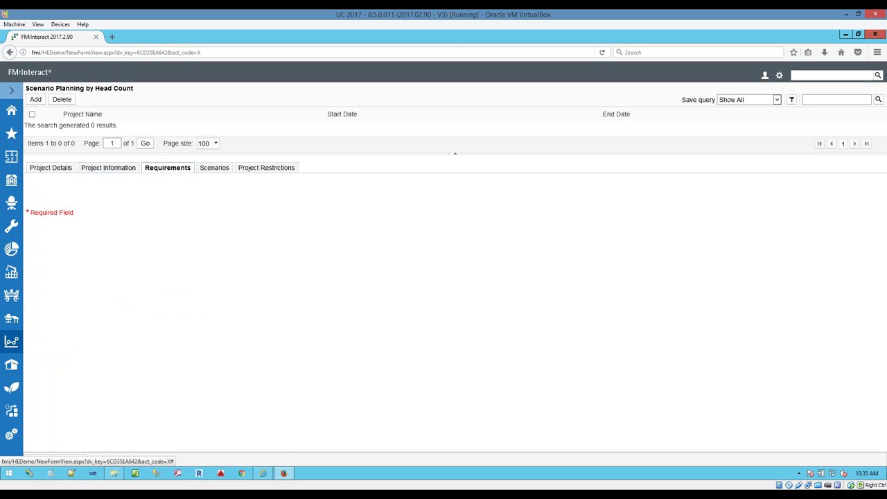
pyautogui.click(63, 169)
pyautogui.click(38, 460)
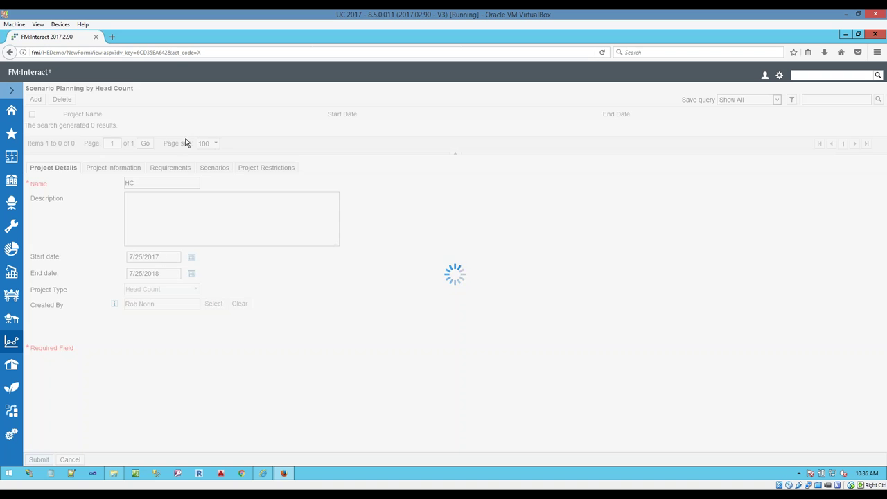
pyautogui.click(108, 132)
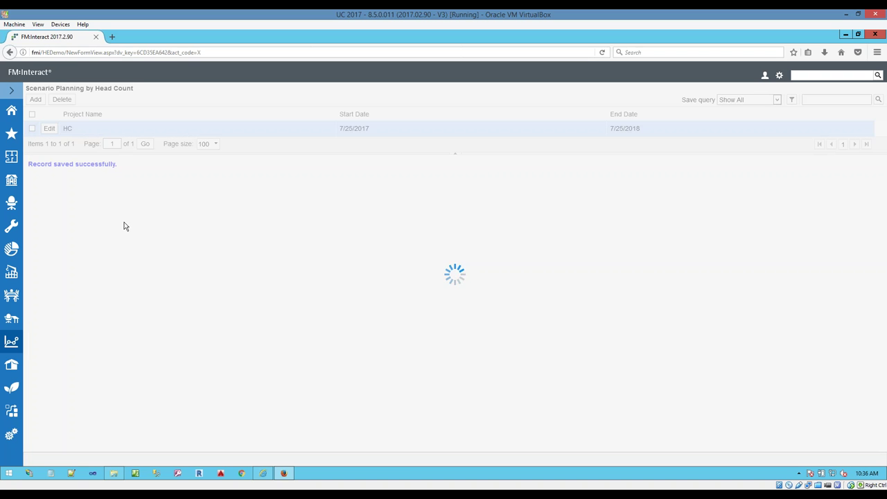
# Step: Add the MAIN Main Campus site to the geographic scope of project HC
pyautogui.click(52, 302)
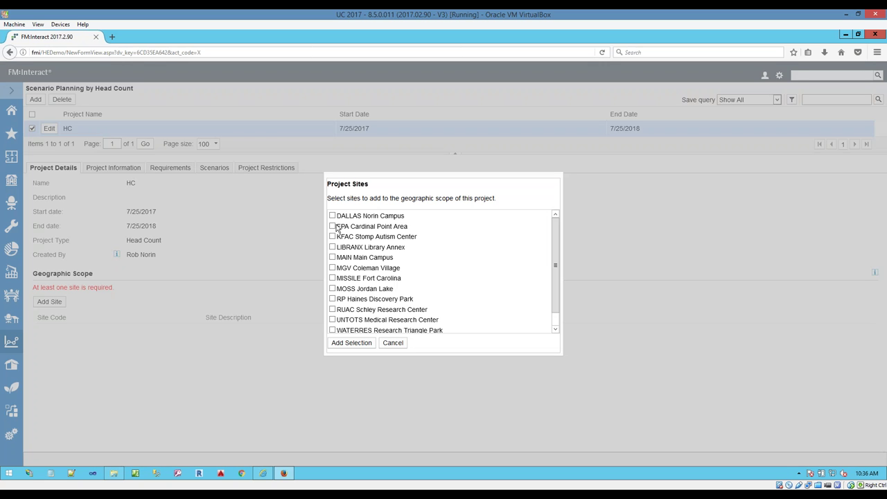
pyautogui.click(333, 257)
pyautogui.click(351, 342)
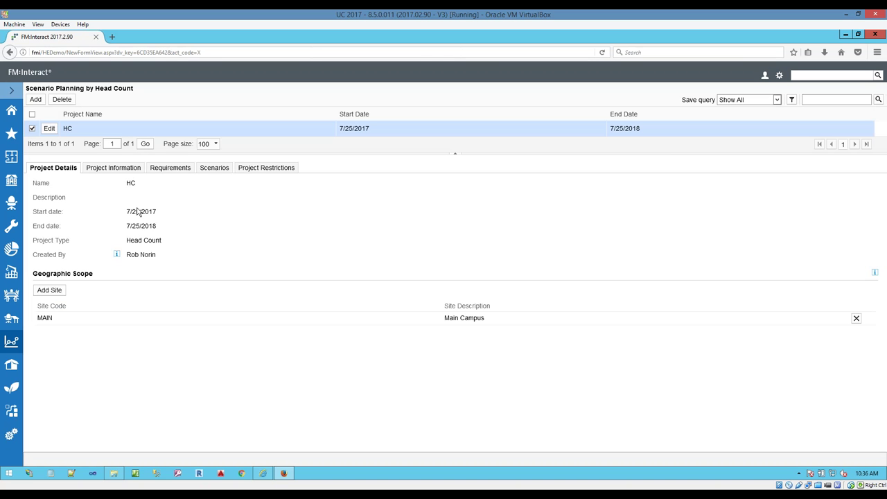
# Step: Create a new scenario named "Opt." for project HC
pyautogui.click(225, 170)
pyautogui.click(75, 189)
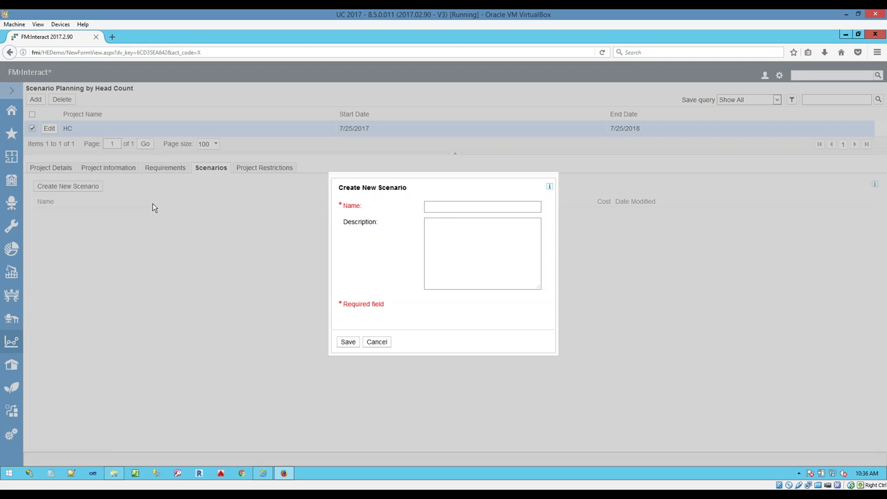
pyautogui.click(462, 206)
pyautogui.write('Opti')
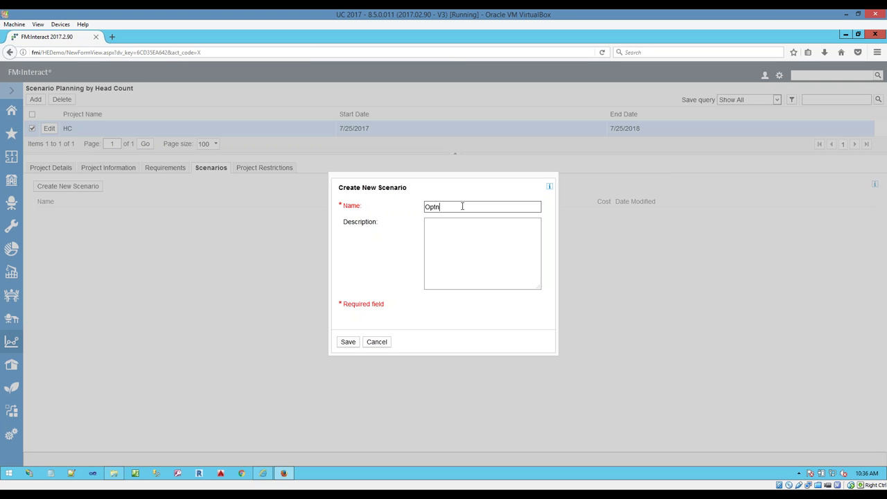
pyautogui.press('BackSpace')
pyautogui.click(348, 342)
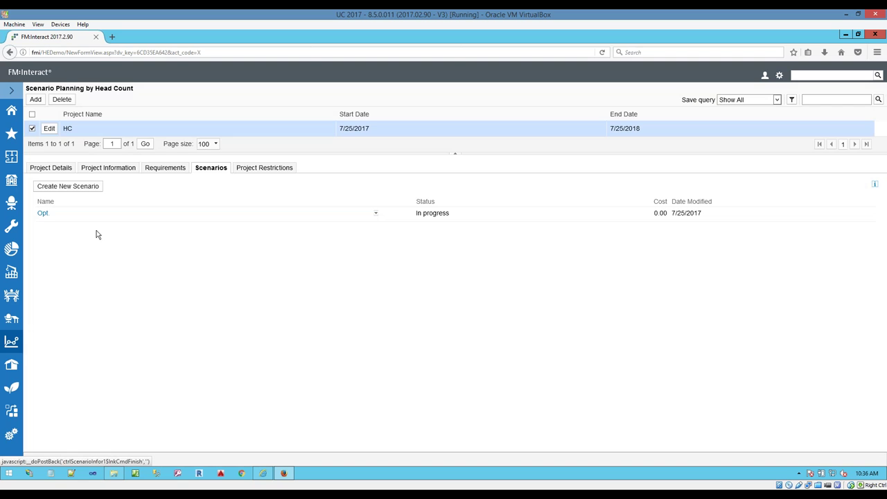
# Step: Open the Opt. scenario and add building 0156 Von Koch Hall with all its floors from the production drawings
pyautogui.click(42, 213)
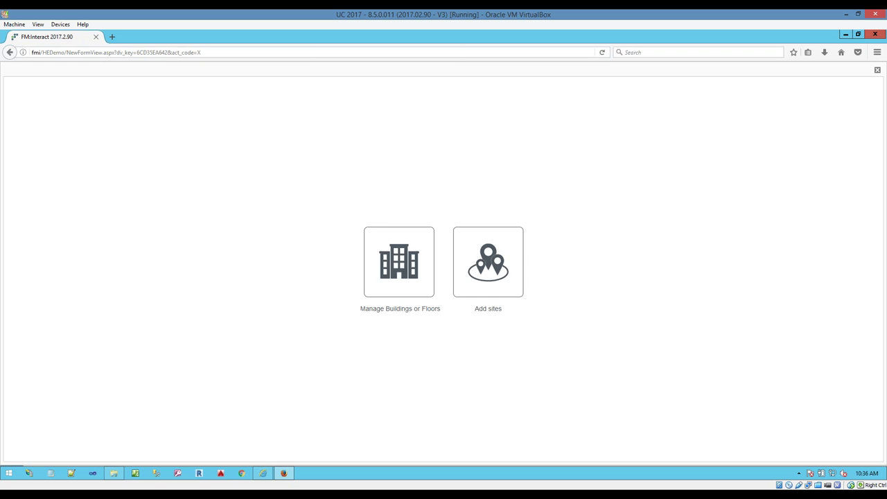
pyautogui.click(397, 272)
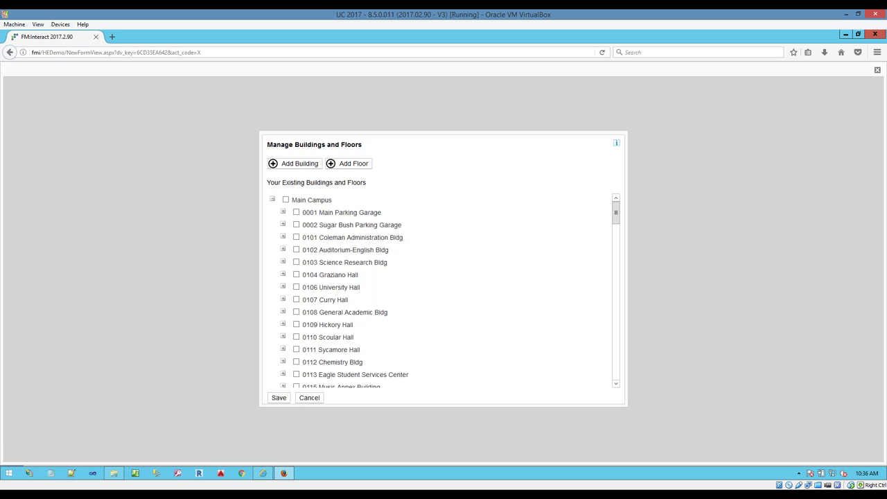
pyautogui.scroll(-1, 288, 275)
pyautogui.scroll(-2, 288, 291)
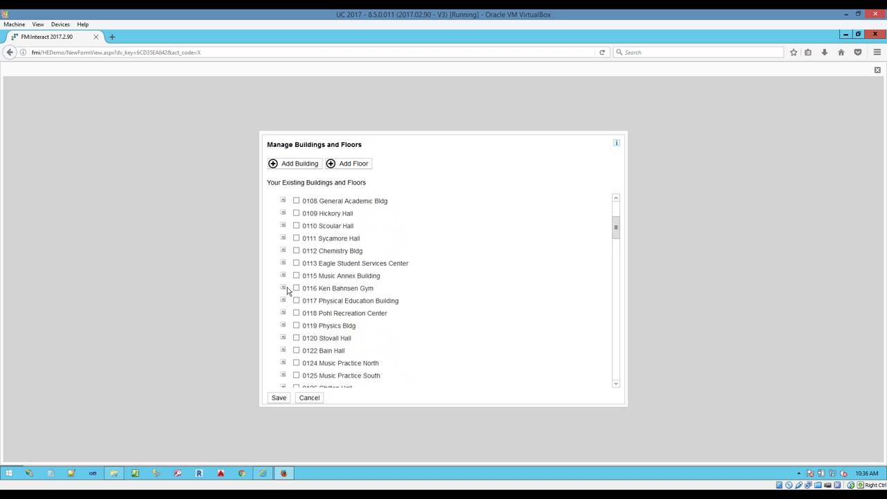
pyautogui.scroll(-1, 291, 288)
pyautogui.scroll(-4, 291, 291)
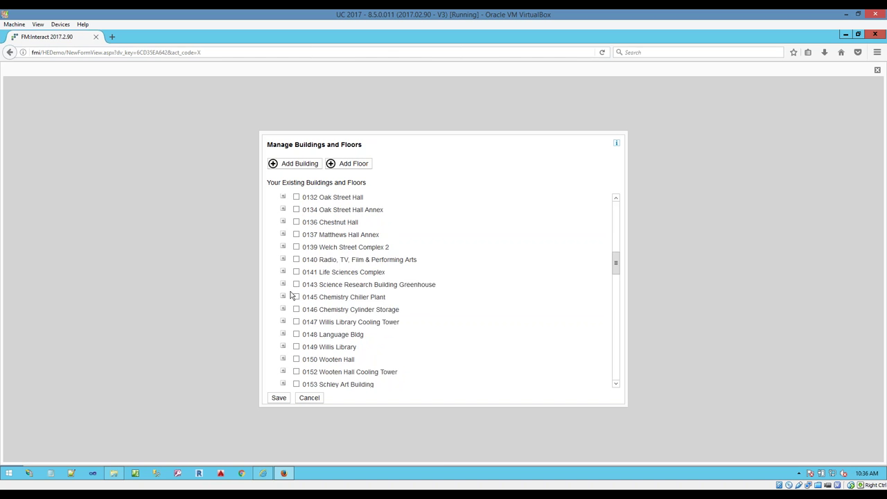
pyautogui.scroll(-2, 289, 357)
pyautogui.click(283, 348)
pyautogui.click(297, 350)
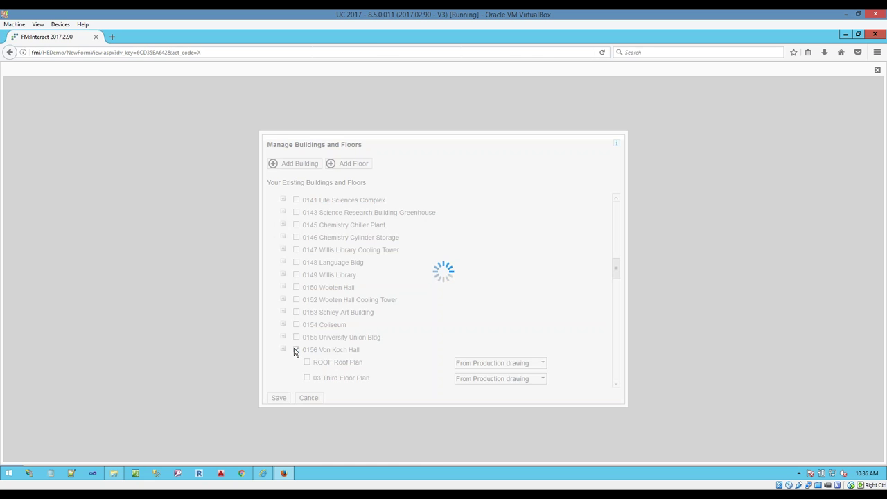
pyautogui.click(283, 384)
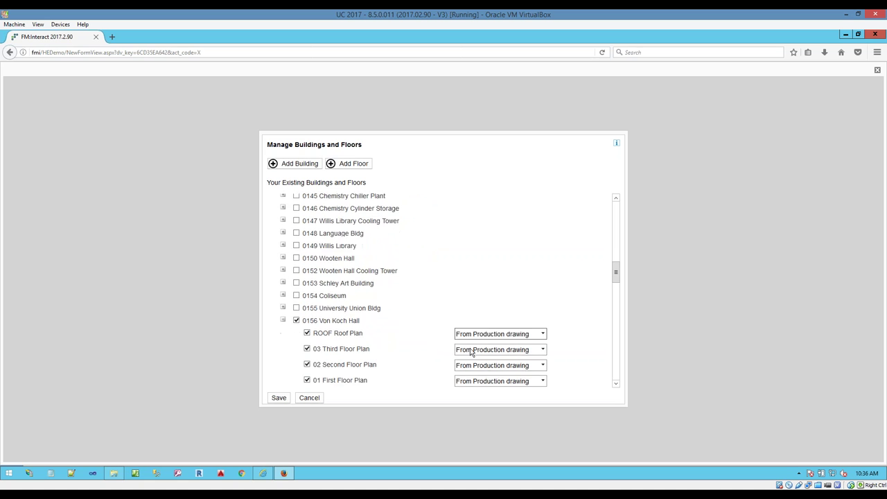
pyautogui.scroll(-3, 506, 346)
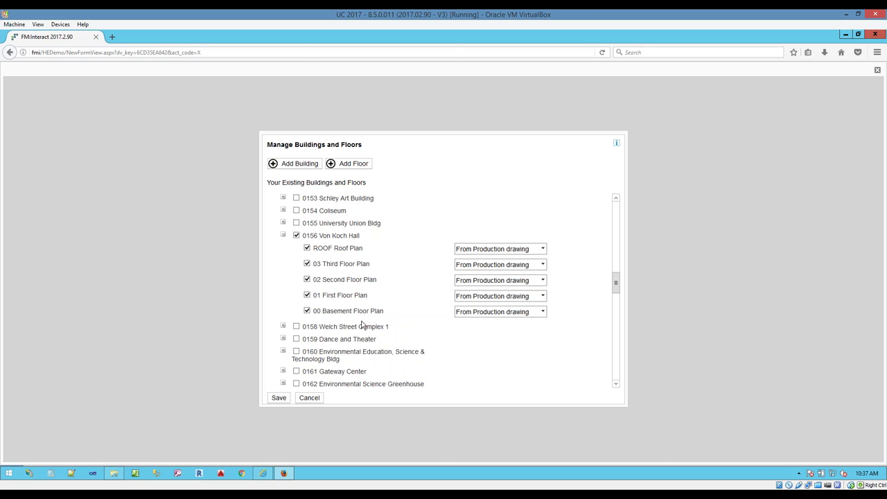
pyautogui.click(280, 398)
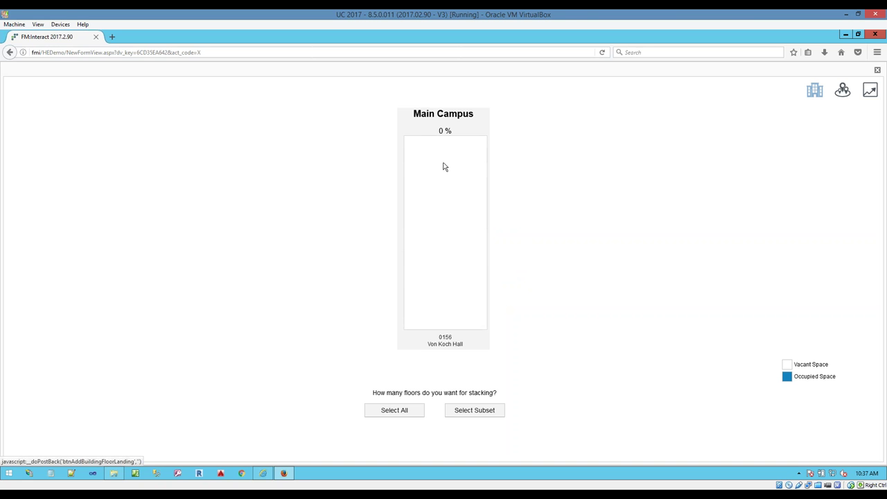
# Step: Open floor stacking for all floors of Von Koch Hall and dismiss the inactive phase notice
pyautogui.click(399, 416)
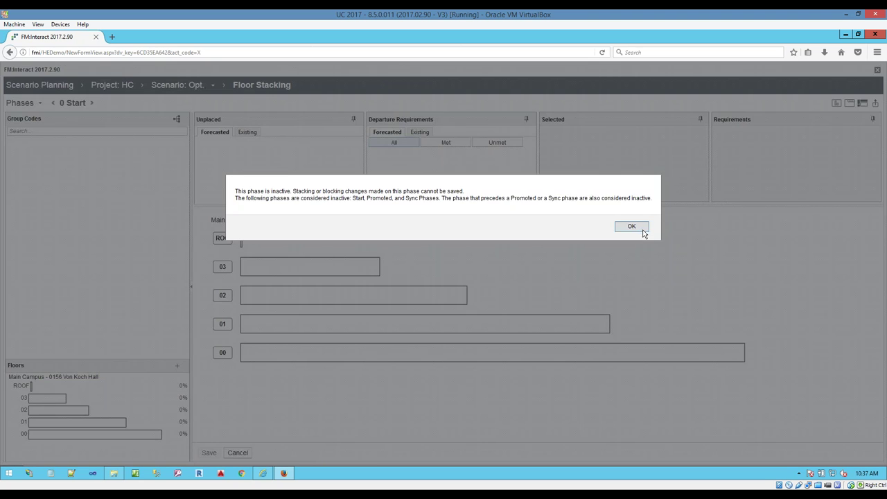
pyautogui.click(632, 227)
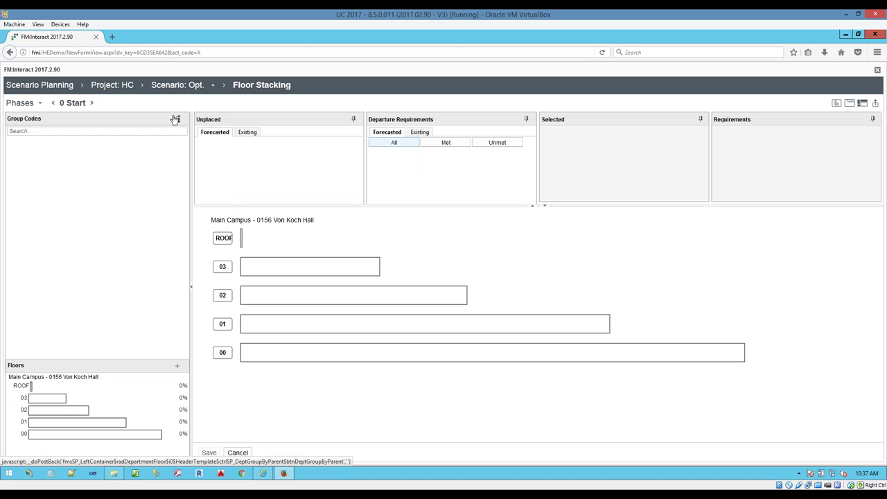
# Step: Review the phase types offered under Manage Phases without adding one, and close the scenario
pyautogui.click(42, 101)
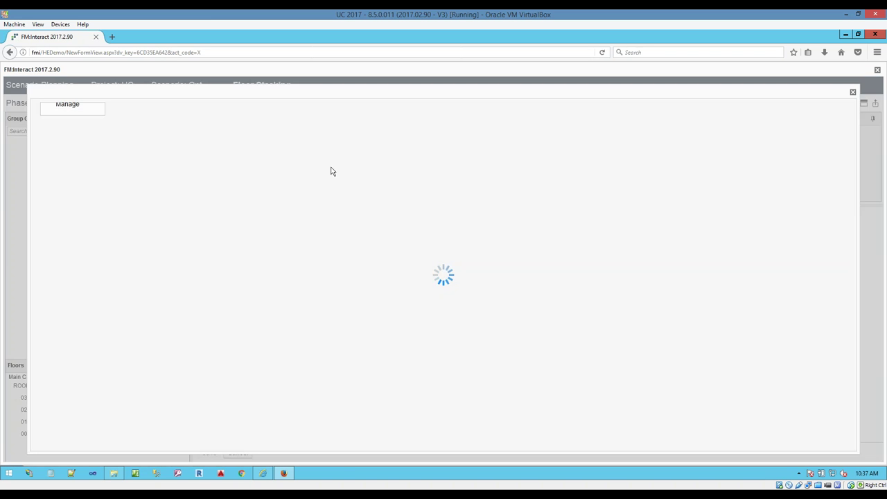
pyautogui.click(46, 116)
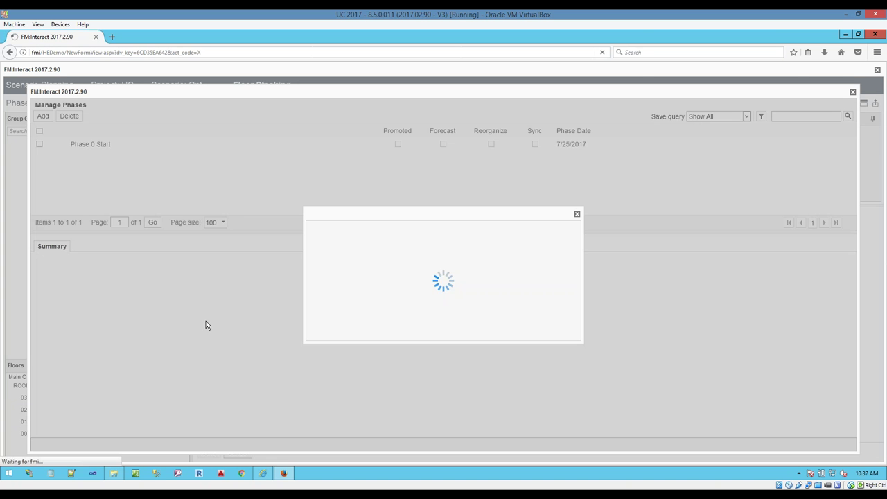
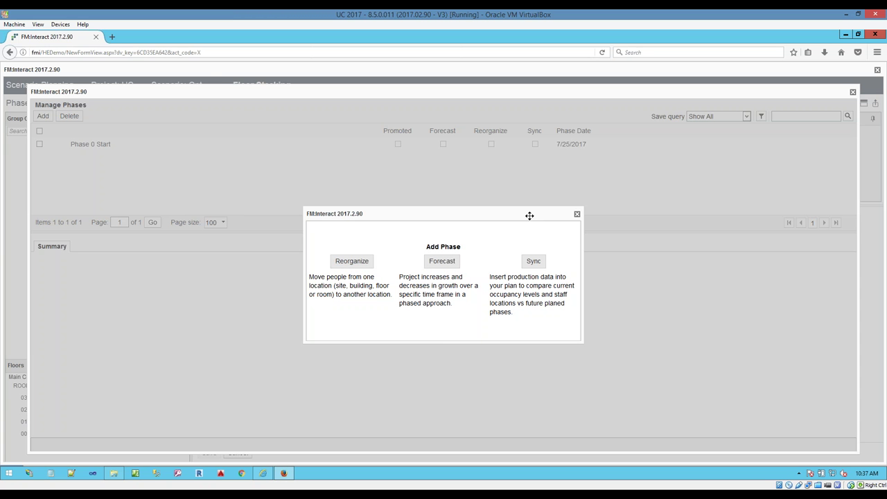
pyautogui.click(576, 213)
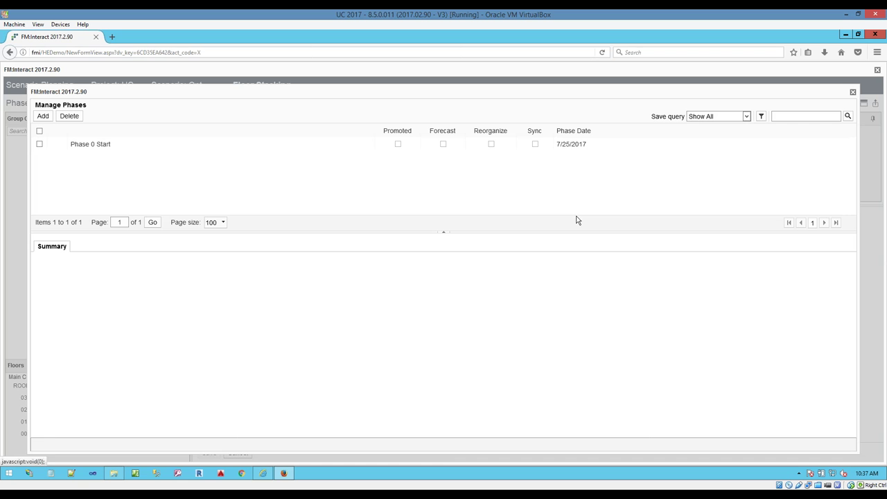
pyautogui.click(854, 92)
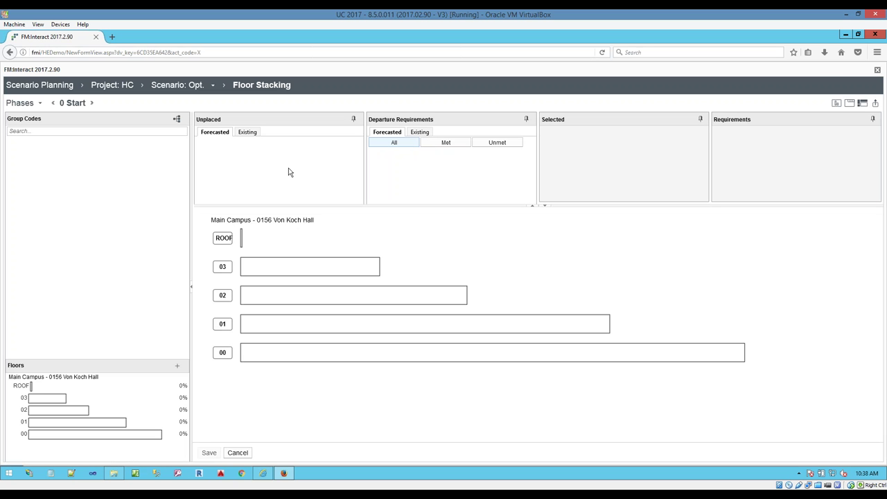
pyautogui.click(877, 70)
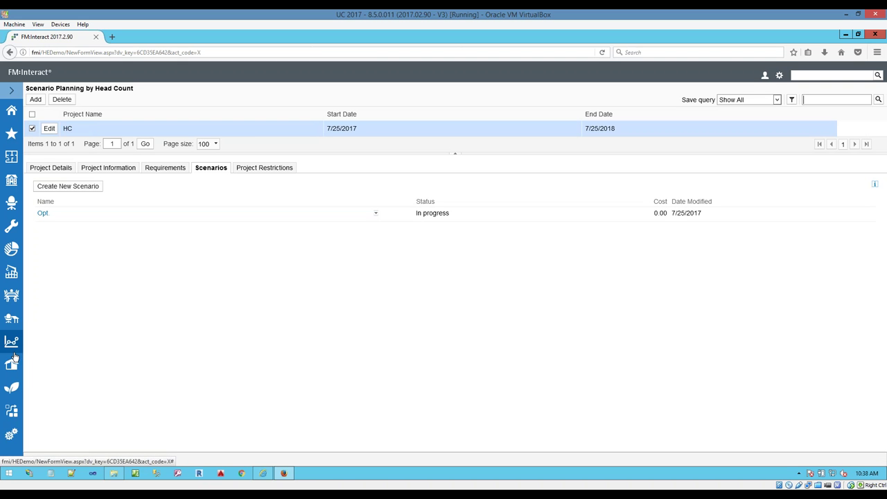
# Step: Browse the Sustainability views and open Project Allocations by Credit
pyautogui.click(12, 389)
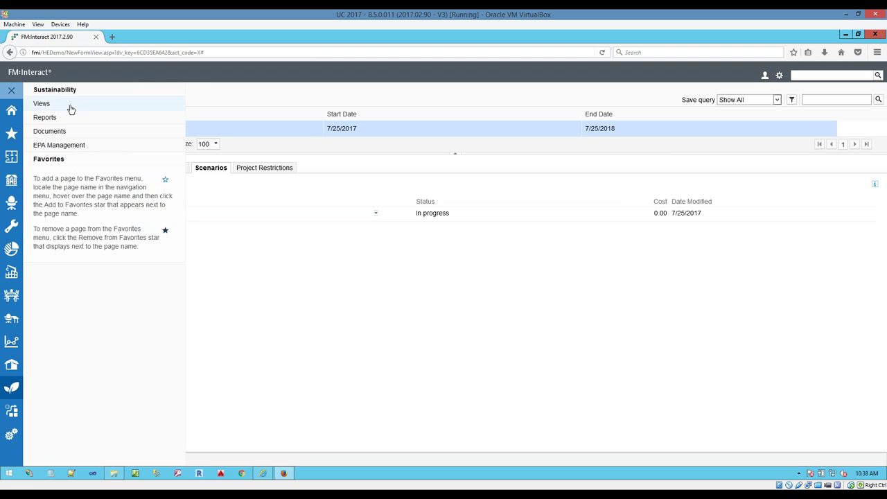
pyautogui.click(71, 109)
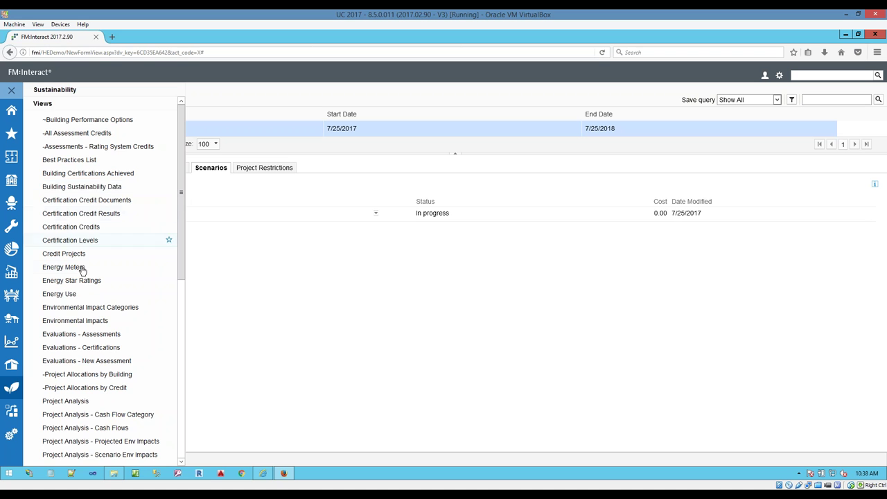
pyautogui.scroll(-1, 82, 312)
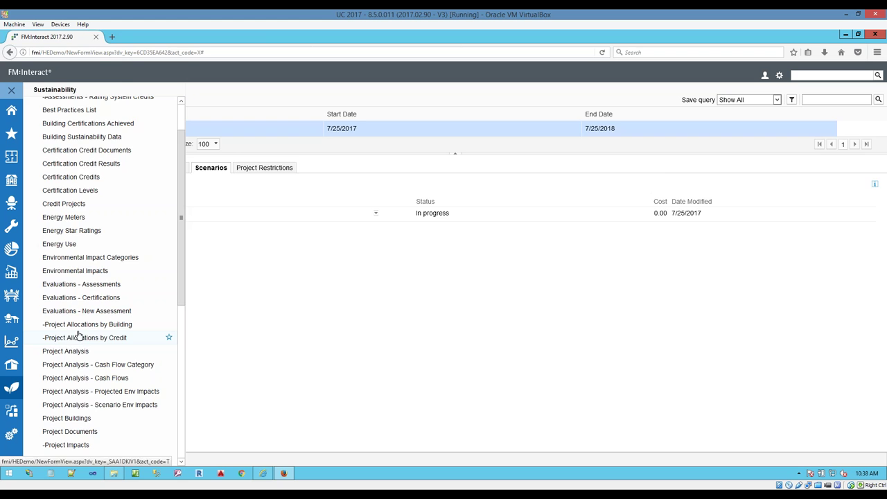
pyautogui.click(73, 338)
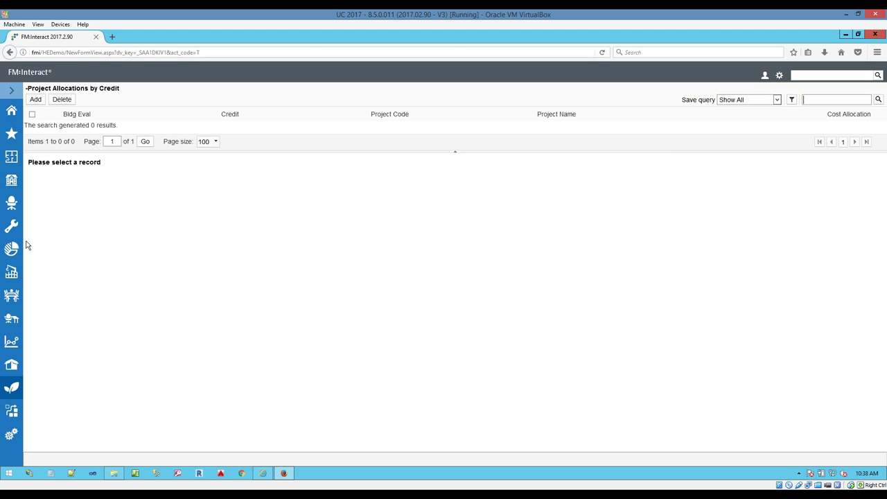
# Step: Open 5 - Active from the Project Management favorites and review the overview, schedule and financials of project REN_002
pyautogui.click(12, 272)
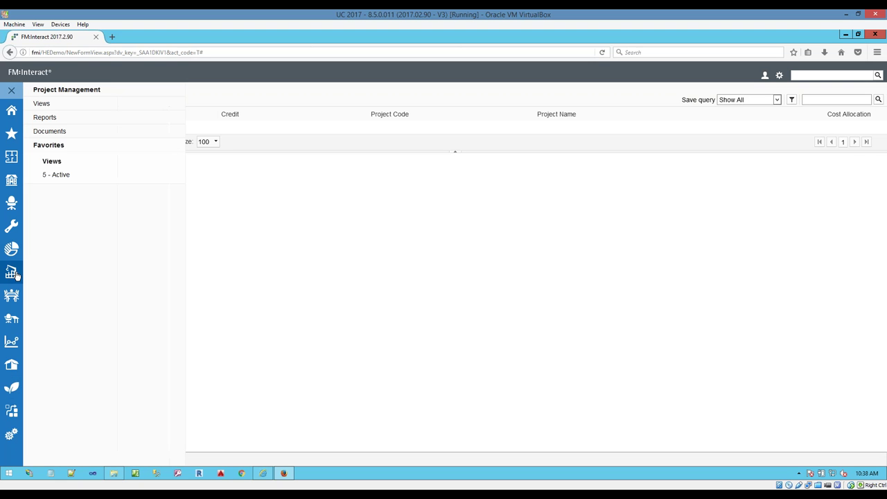
pyautogui.click(61, 181)
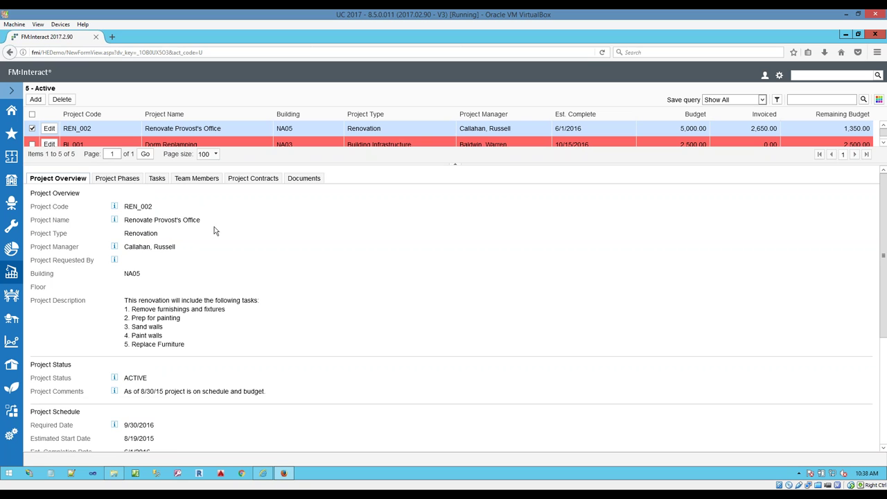
pyautogui.scroll(-5, 106, 280)
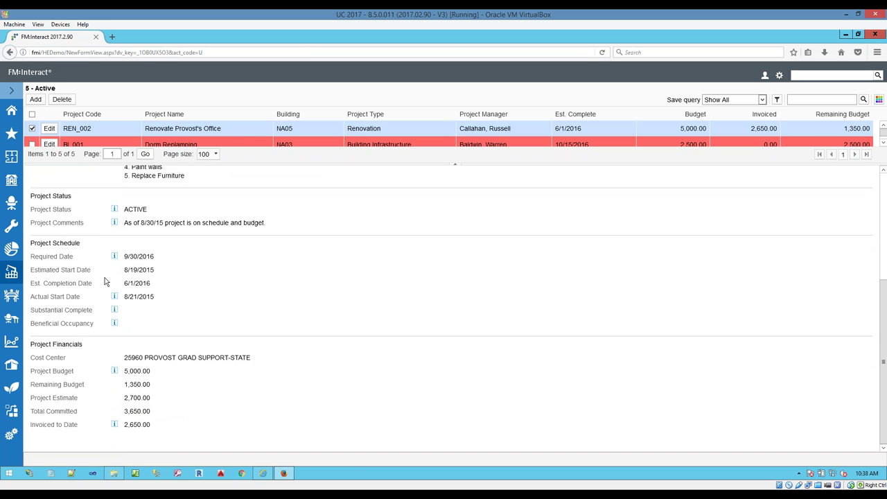
pyautogui.scroll(5, 106, 280)
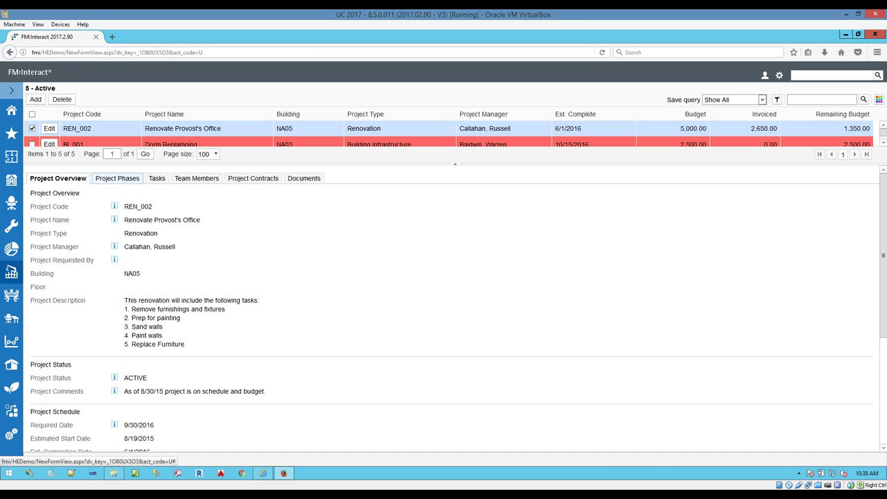
# Step: Review the phases, tasks and team members of project REN_002, narrowing the Phase Sequence column
pyautogui.click(117, 178)
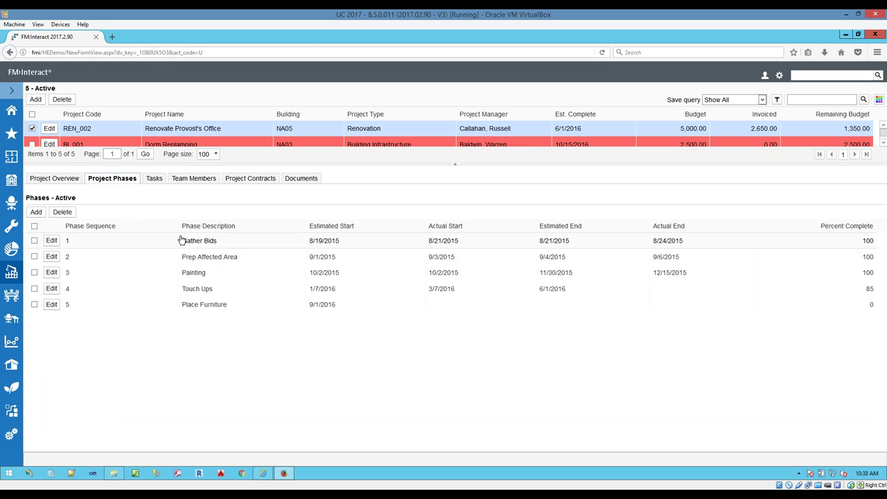
pyautogui.moveTo(178, 226); pyautogui.dragTo(129, 226)
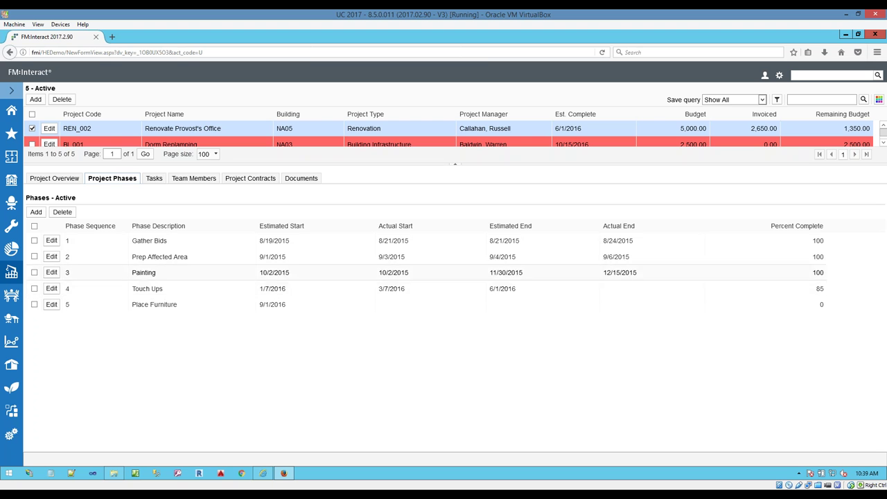
pyautogui.click(151, 181)
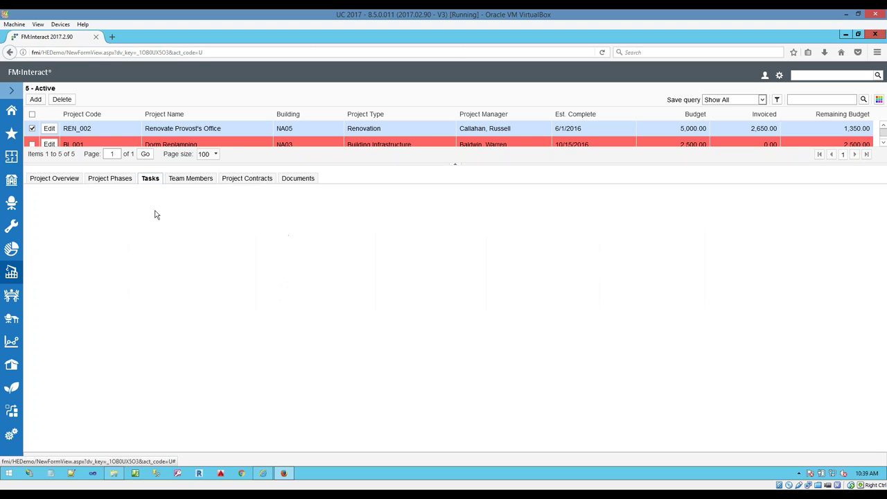
pyautogui.click(198, 178)
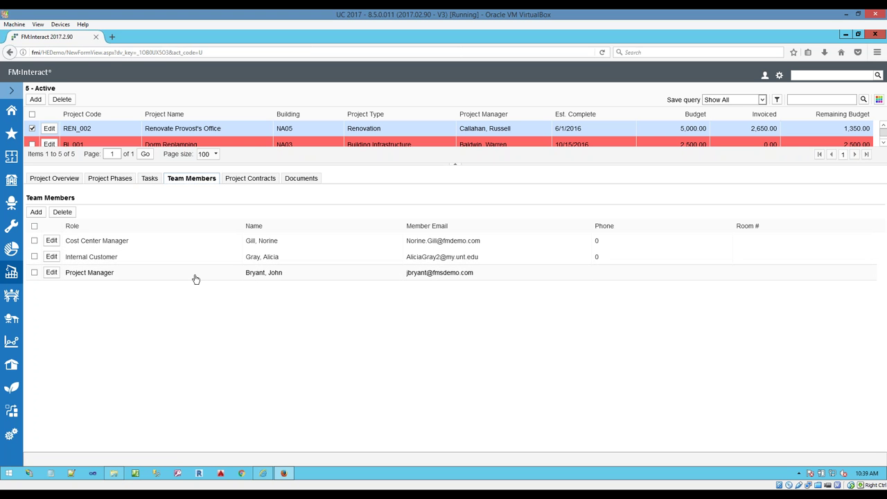
# Step: Open the FFE Painting contract among the project contracts, review its details, bids, invoices and change orders, and close it
pyautogui.click(255, 178)
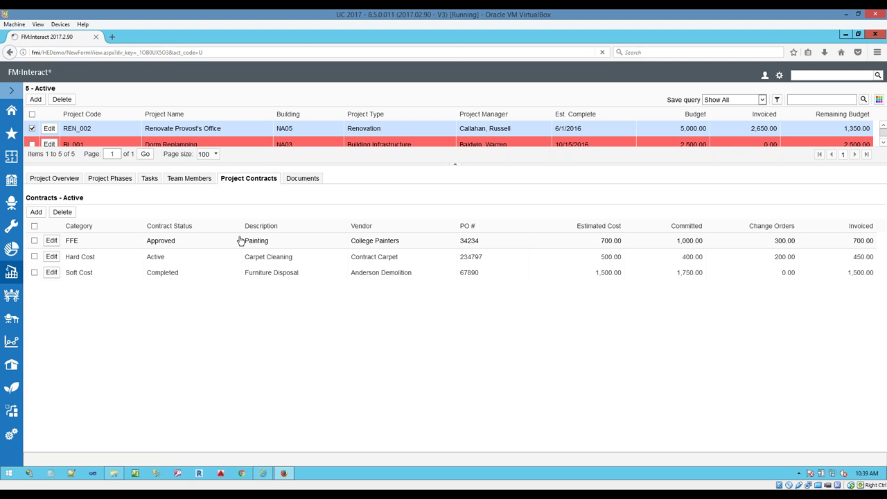
pyautogui.click(369, 243)
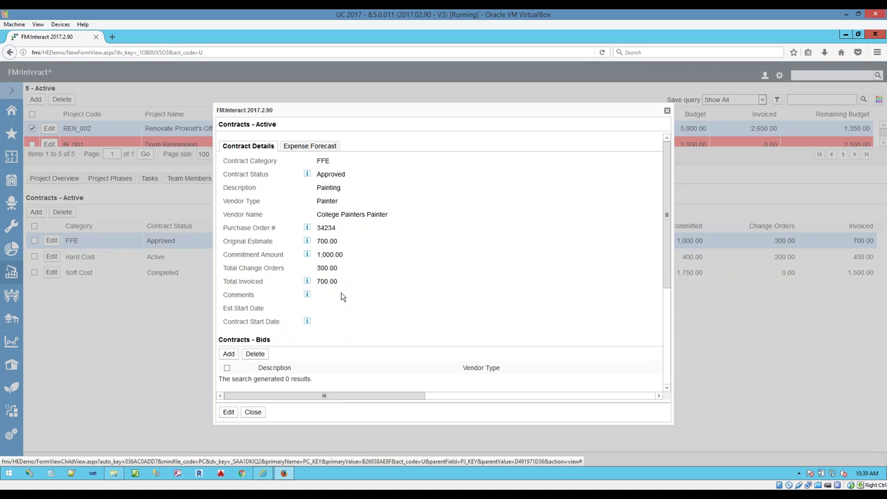
pyautogui.scroll(-1, 341, 297)
pyautogui.scroll(-1, 341, 296)
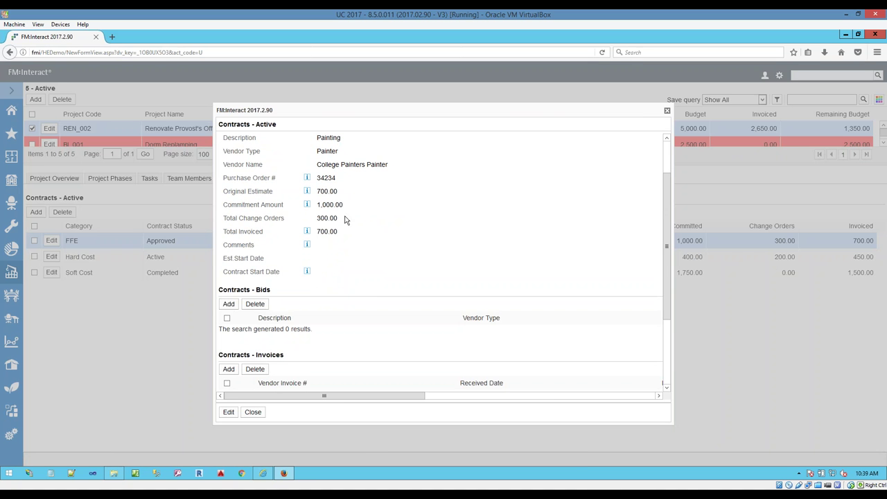
pyautogui.scroll(-4, 277, 260)
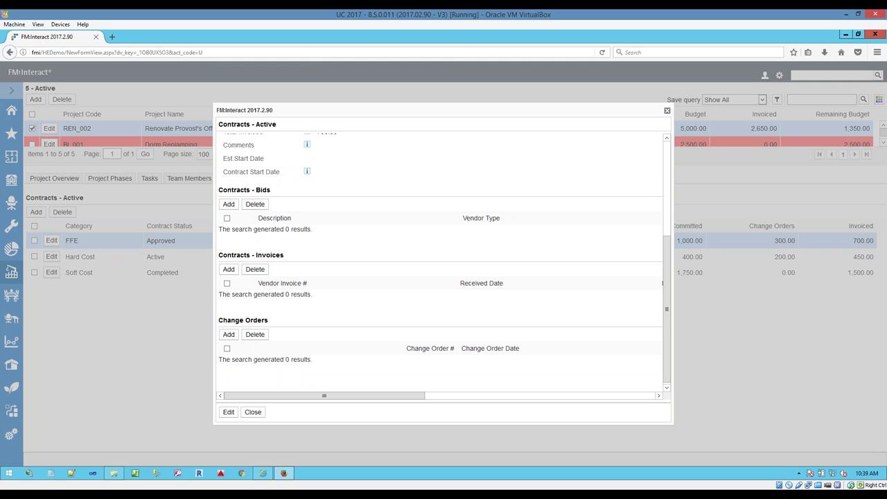
pyautogui.scroll(5, 294, 354)
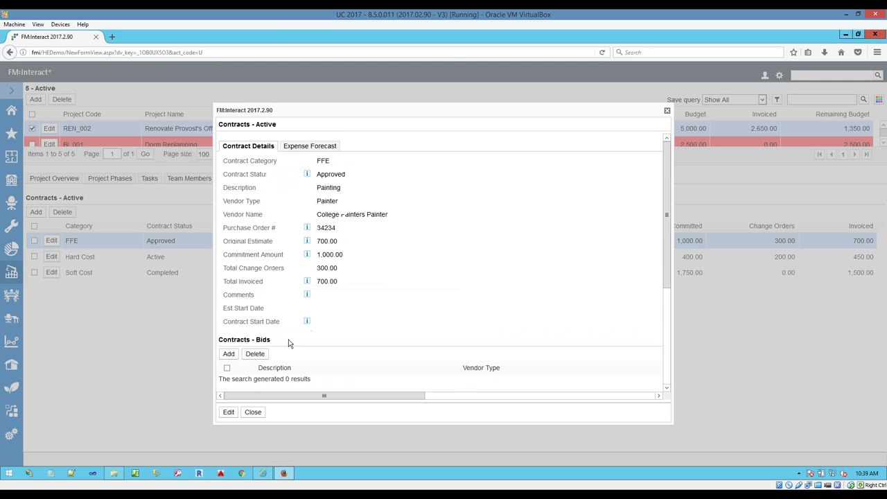
pyautogui.click(253, 412)
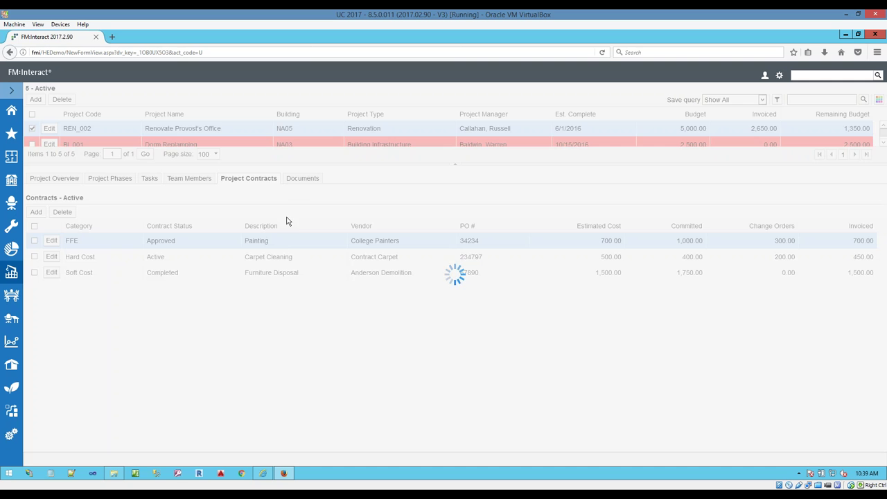
# Step: Check the project's documents and overview with the active project list enlarged, and return to the FM:Interact home page
pyautogui.click(296, 182)
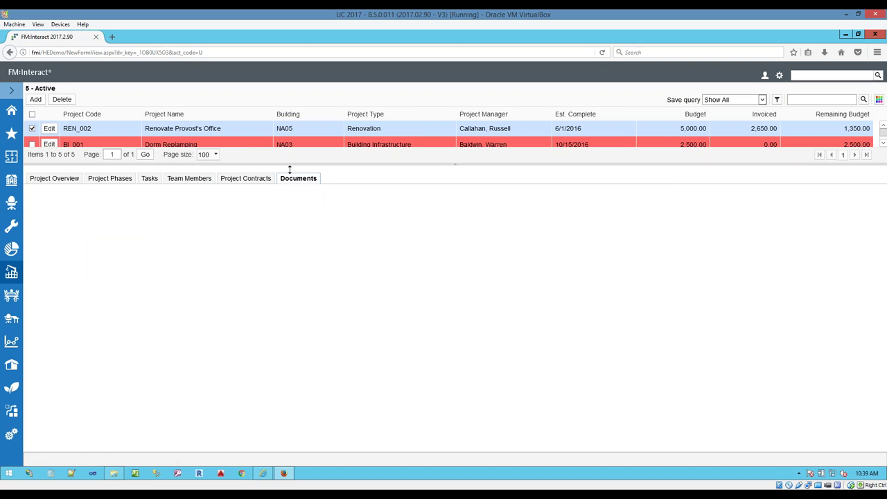
pyautogui.moveTo(289, 166); pyautogui.dragTo(289, 241)
pyautogui.click(54, 255)
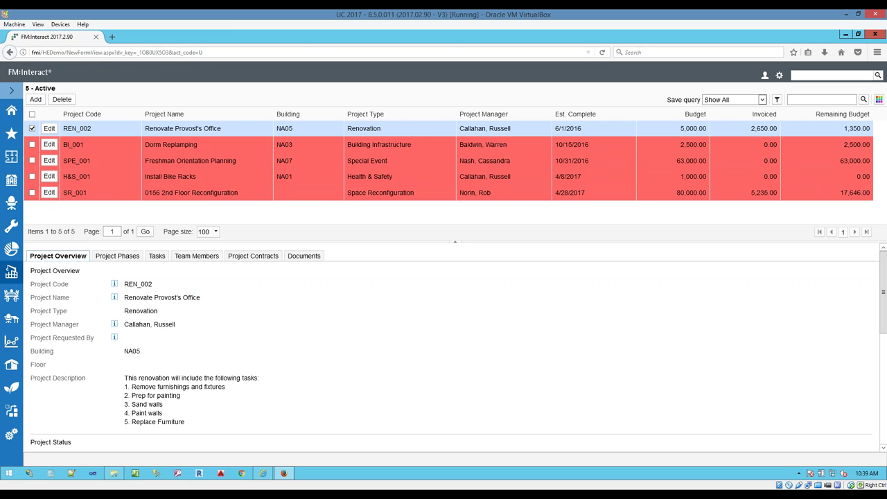
pyautogui.click(43, 72)
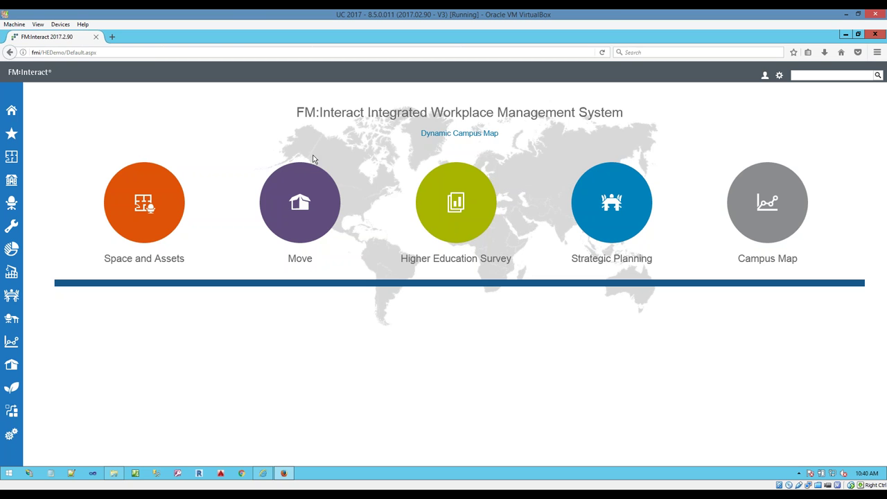
# Step: Switch to FM Mobile in Chrome, reduce it to a smaller window over FM:Interact, and log on as an advanced user
pyautogui.click(240, 473)
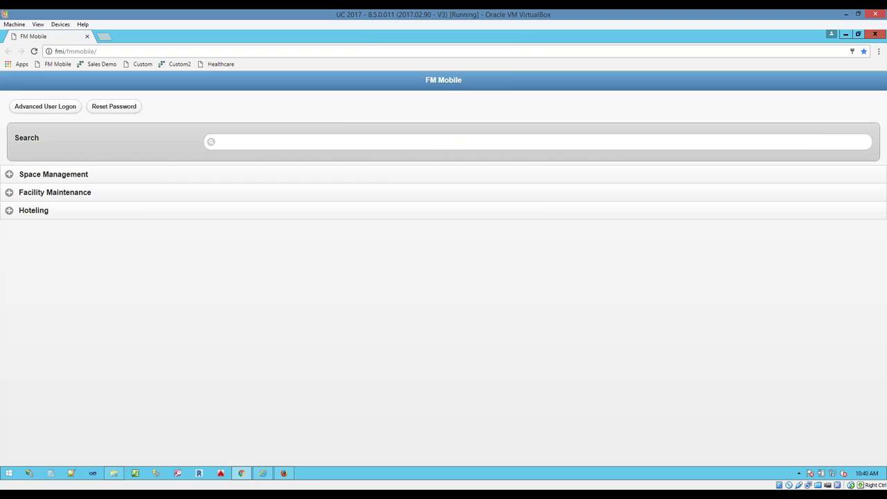
pyautogui.doubleClick(630, 33)
pyautogui.moveTo(676, 42); pyautogui.dragTo(395, 42)
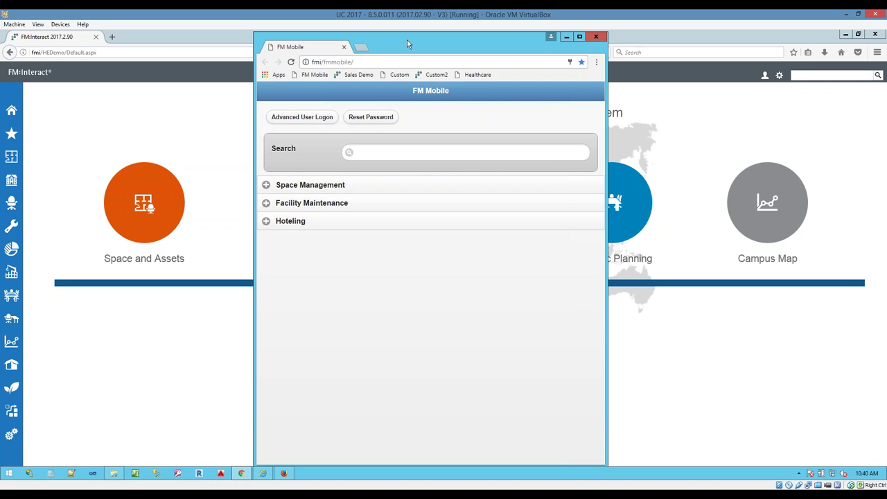
pyautogui.click(302, 117)
pyautogui.click(427, 239)
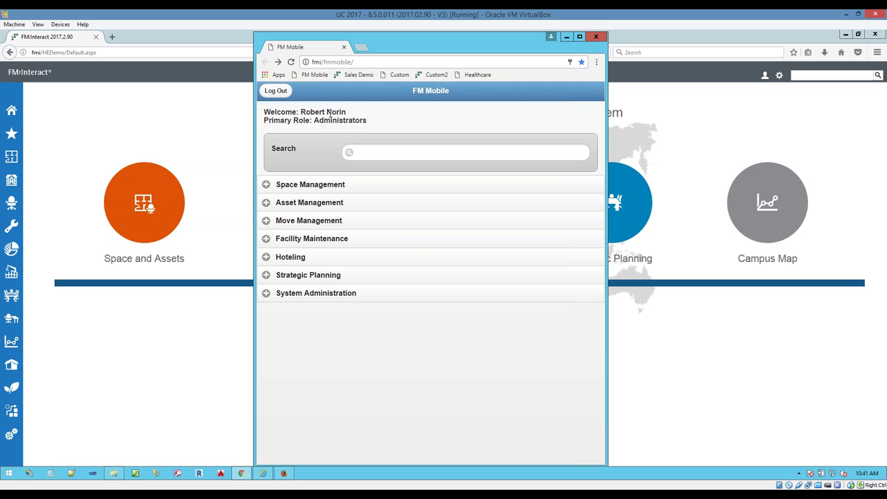
# Step: Open the 1st floor plan of NA01 - Campus HQ 01 from the Denver HQ site and widen the window around it
pyautogui.click(312, 186)
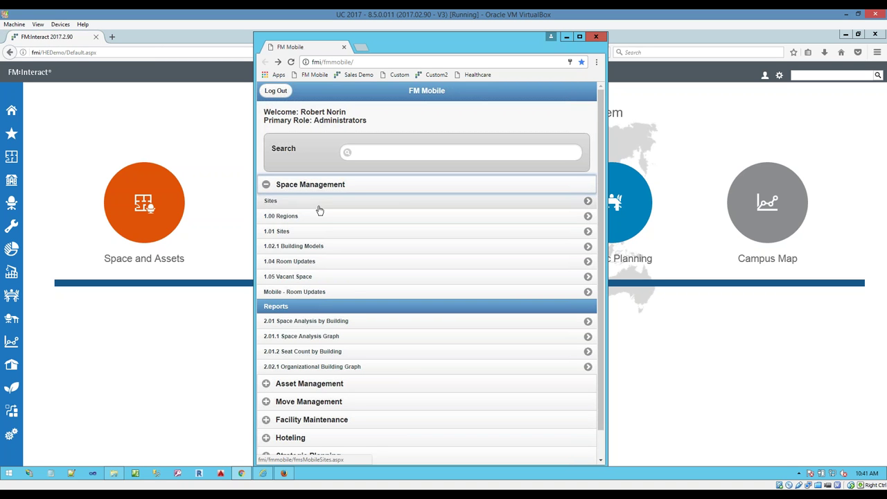
pyautogui.click(315, 207)
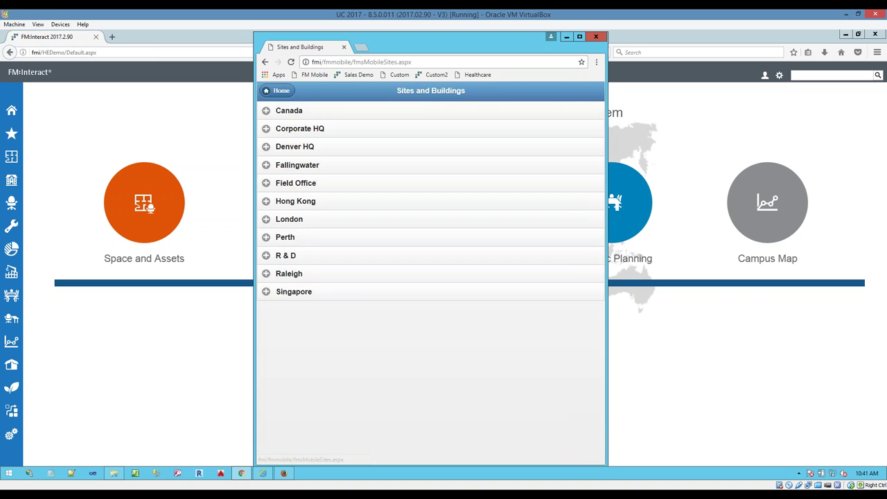
pyautogui.click(326, 148)
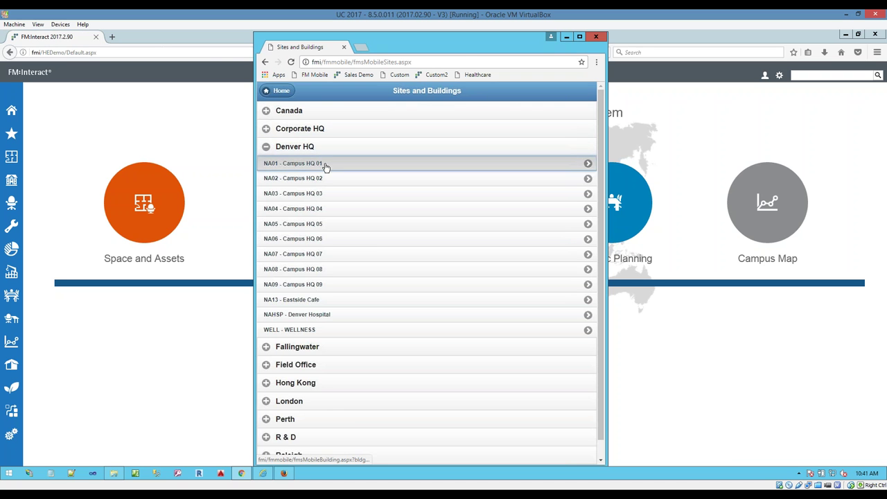
pyautogui.click(346, 164)
pyautogui.click(479, 198)
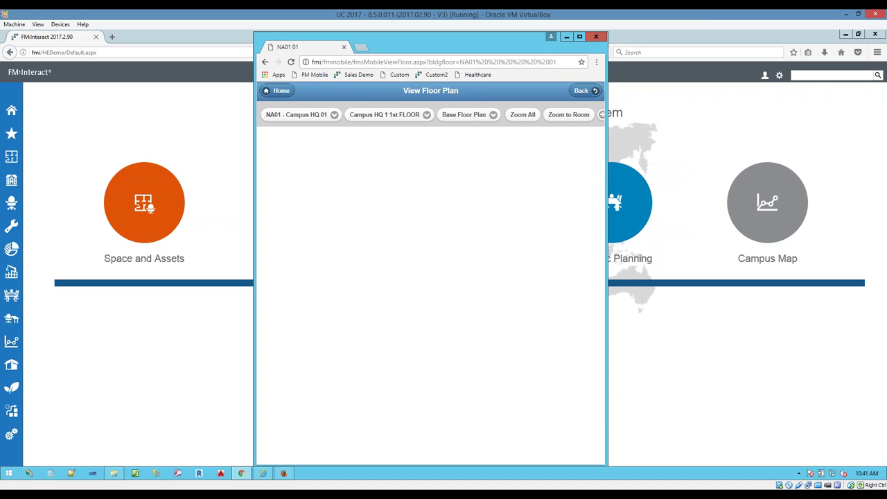
pyautogui.moveTo(605, 159); pyautogui.dragTo(780, 159)
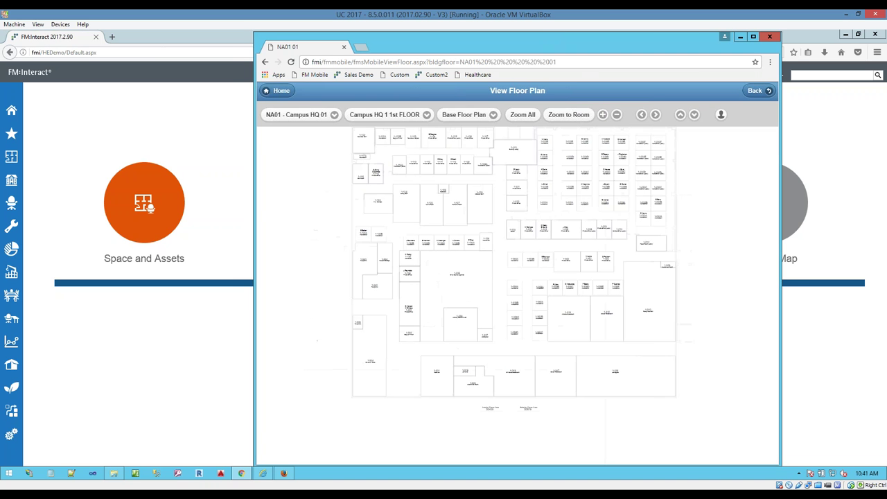
# Step: View the floor plan with the Evacuation & Shelter theme and with the Open Work Orders theme
pyautogui.click(466, 115)
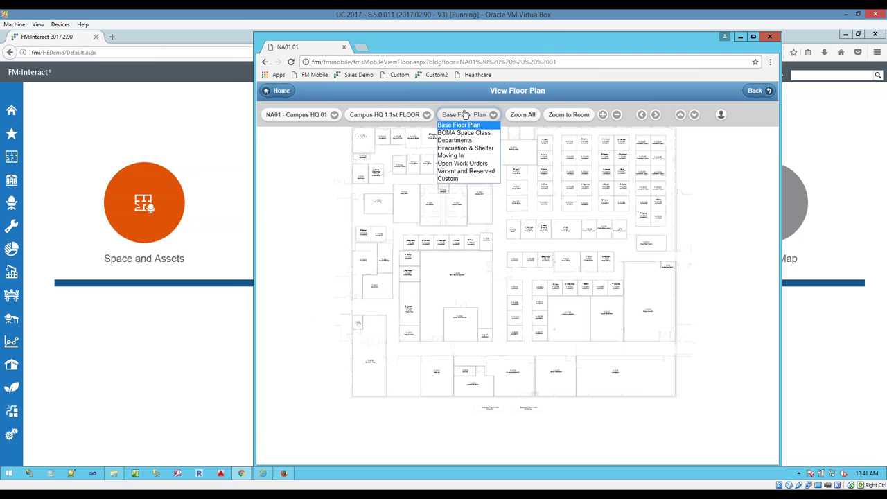
pyautogui.click(465, 148)
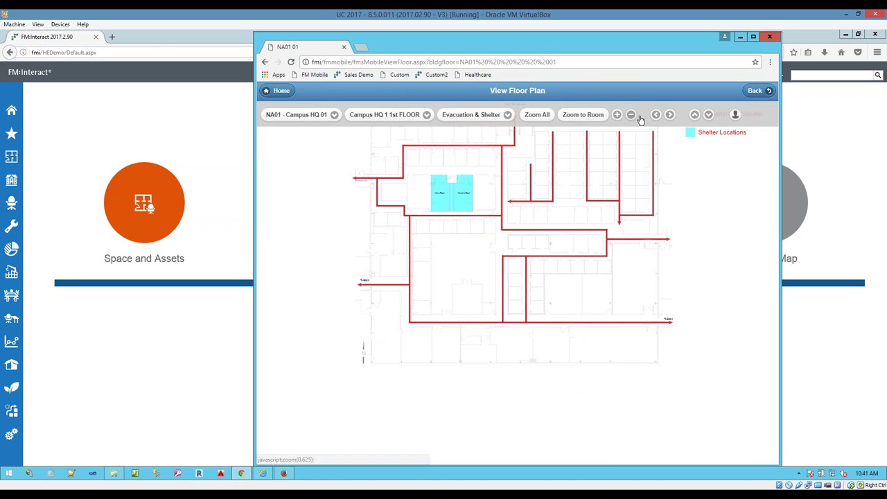
pyautogui.click(498, 119)
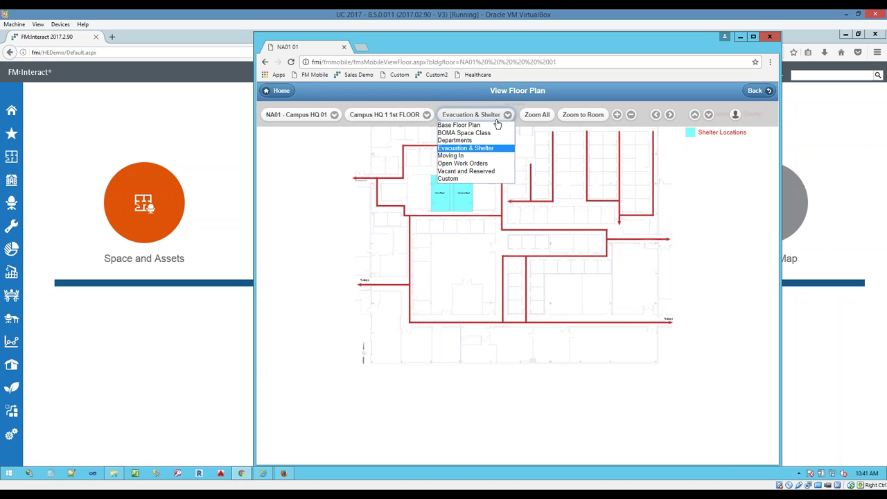
pyautogui.click(462, 163)
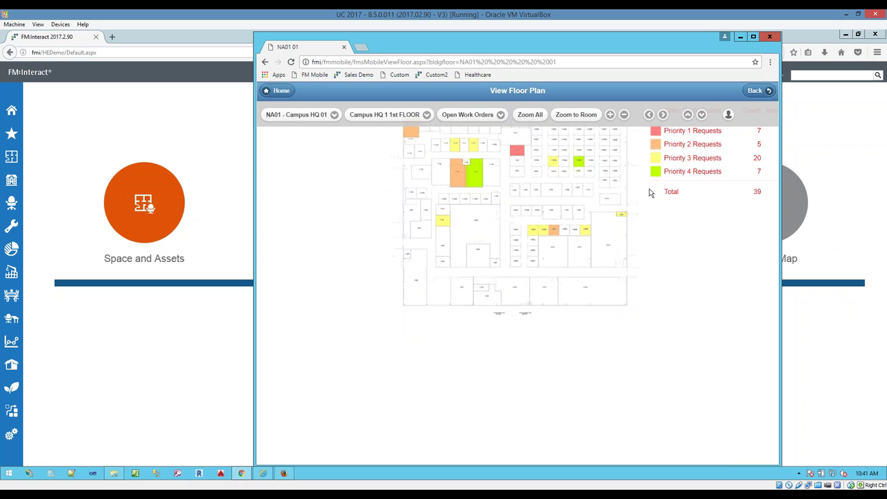
pyautogui.click(688, 115)
pyautogui.click(688, 115)
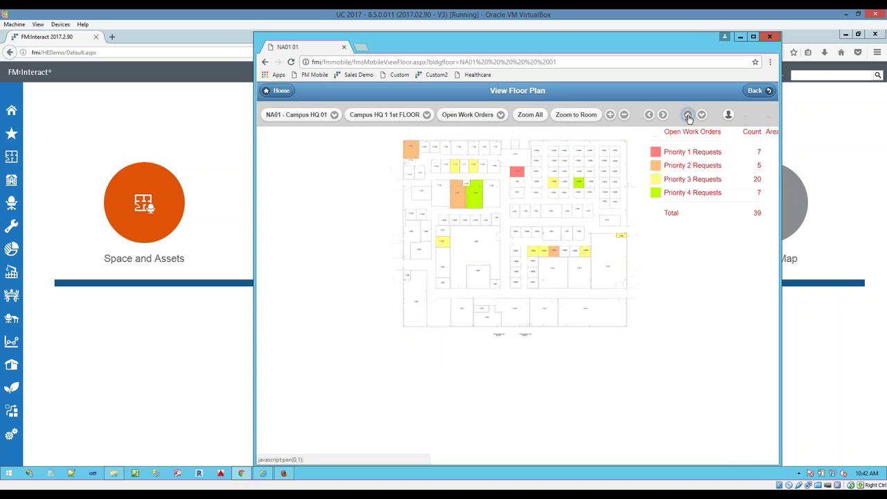
pyautogui.click(688, 116)
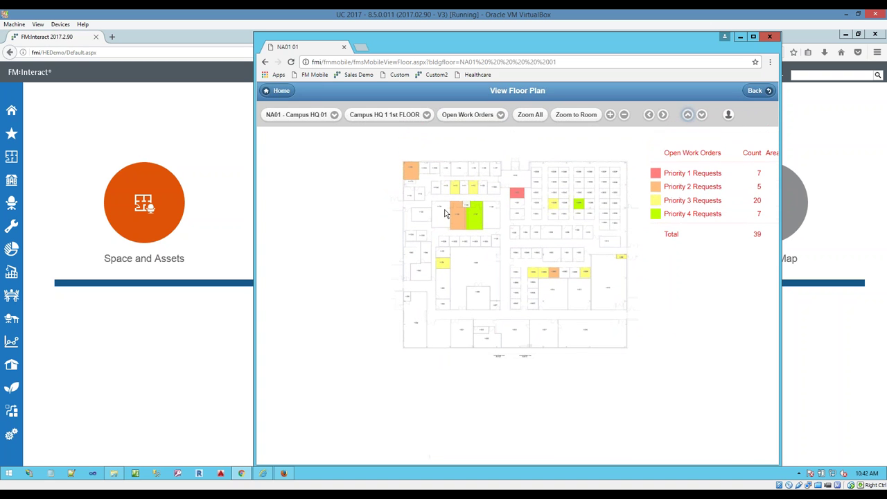
# Step: Inspect the room information and equipment of the orange Colorado Conf. room 1-100, and close the info window
pyautogui.click(416, 174)
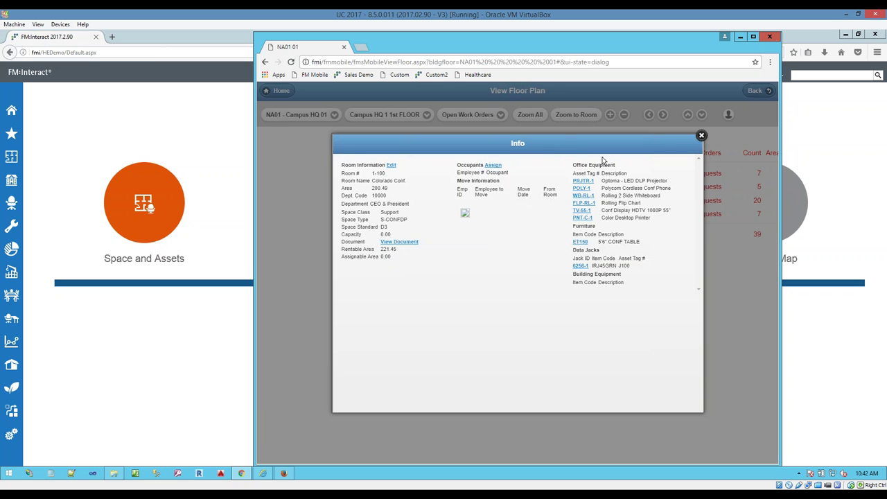
pyautogui.click(701, 136)
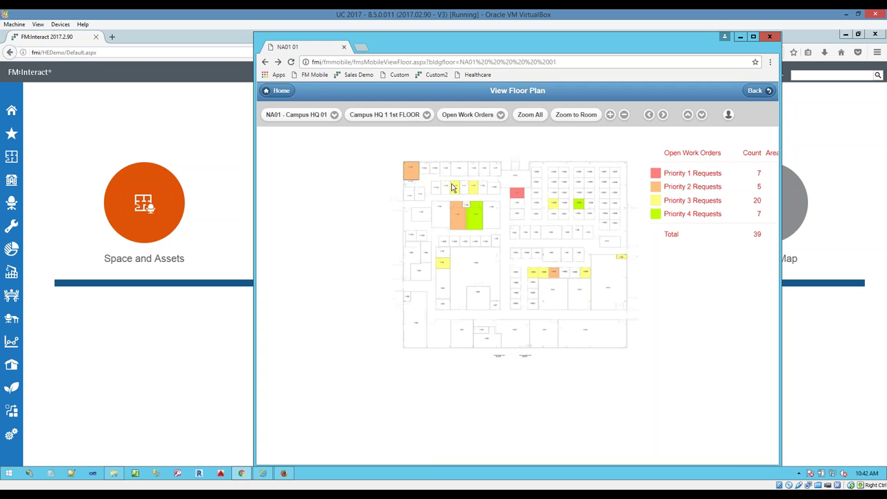
pyautogui.click(416, 168)
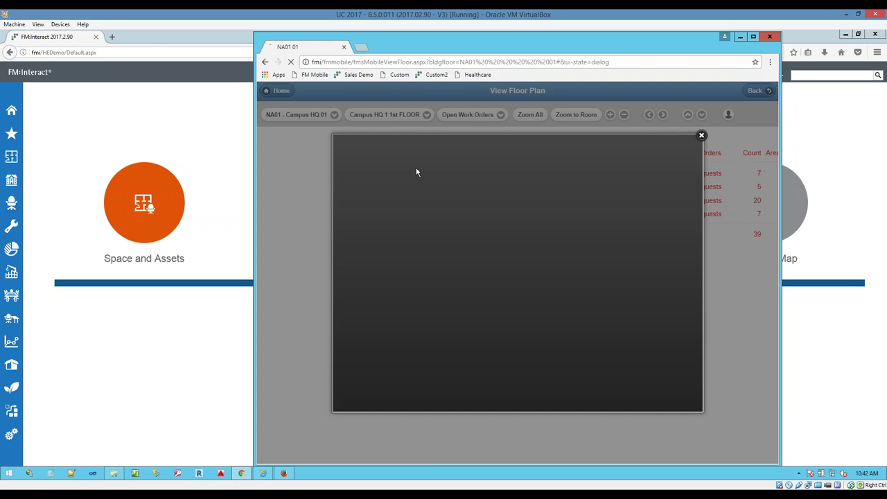
pyautogui.click(701, 135)
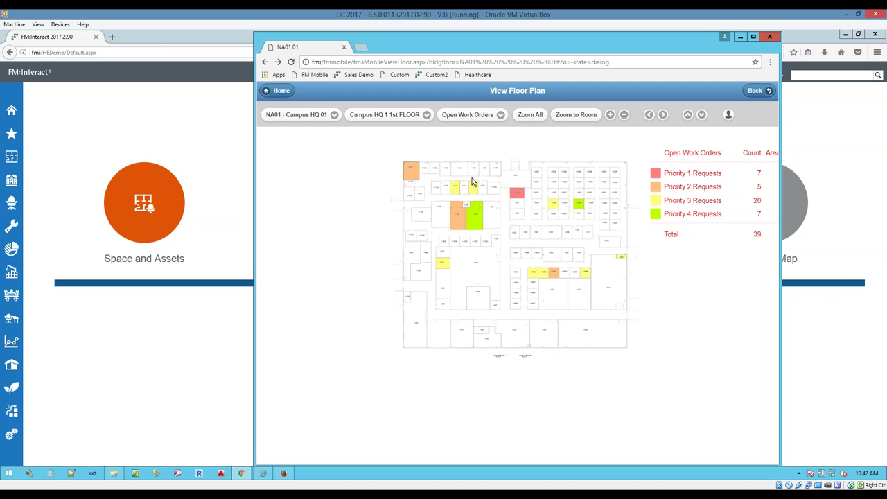
# Step: Open 4.1 Office Equipment Inventory under Asset Management and view the details of the iPhone 6 record in room 1-356A
pyautogui.click(280, 91)
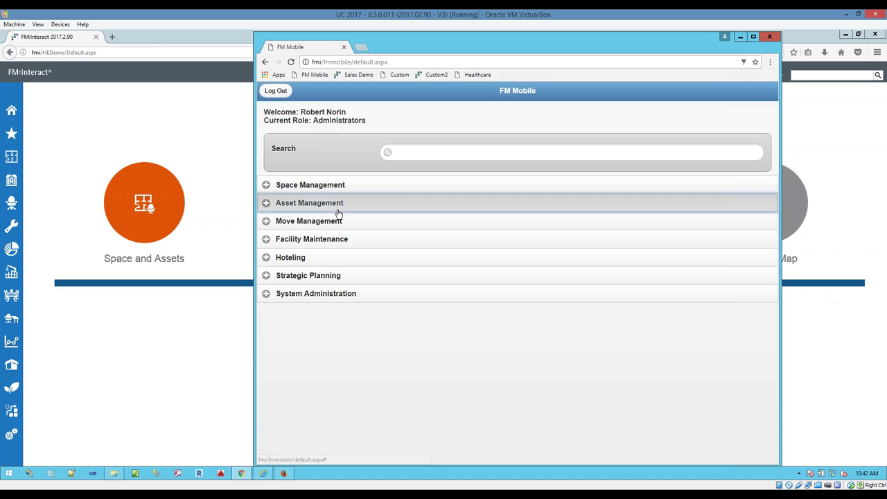
pyautogui.click(338, 202)
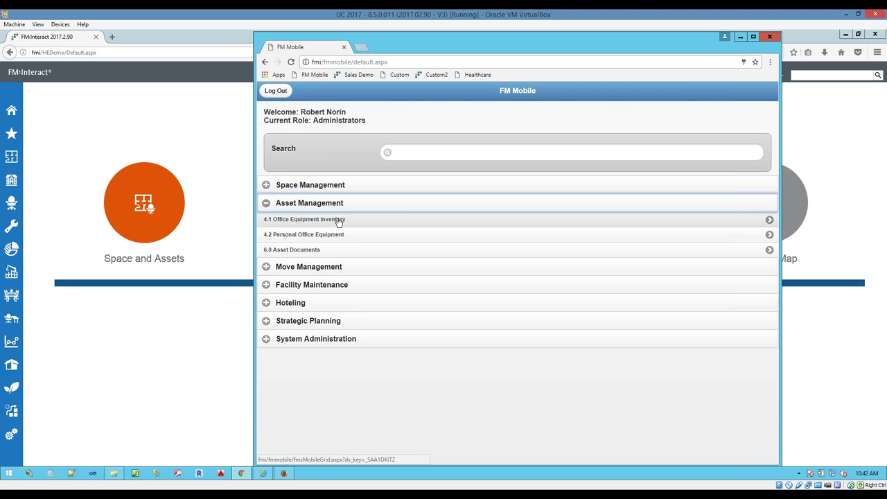
pyautogui.click(336, 221)
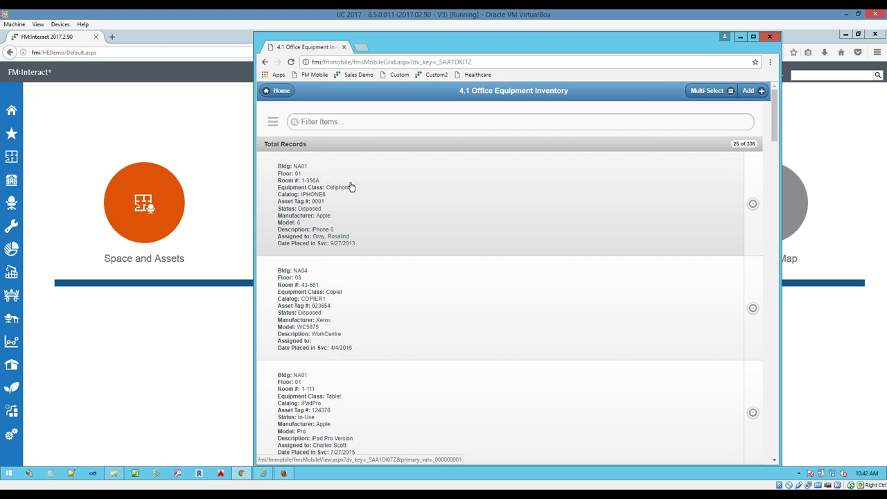
pyautogui.click(415, 201)
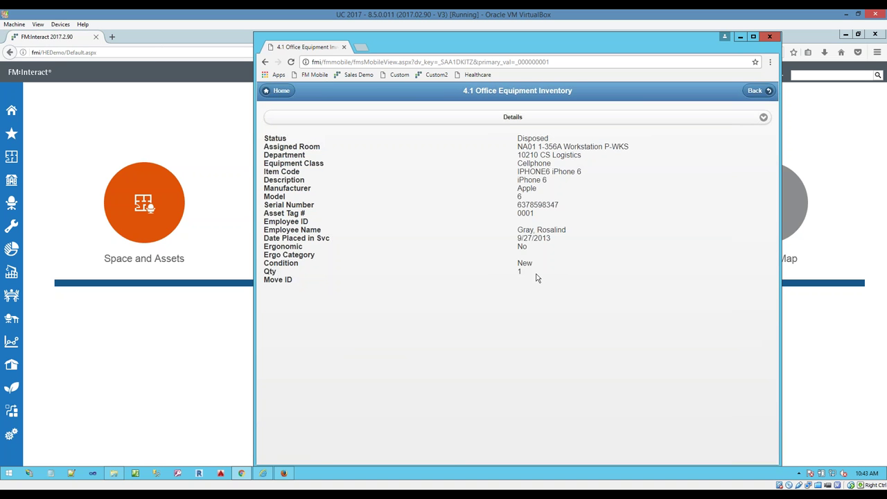
# Step: Search FM Mobile from its home page for an employee's last name, return to the home page and close the FM Mobile window
pyautogui.click(277, 90)
pyautogui.click(402, 153)
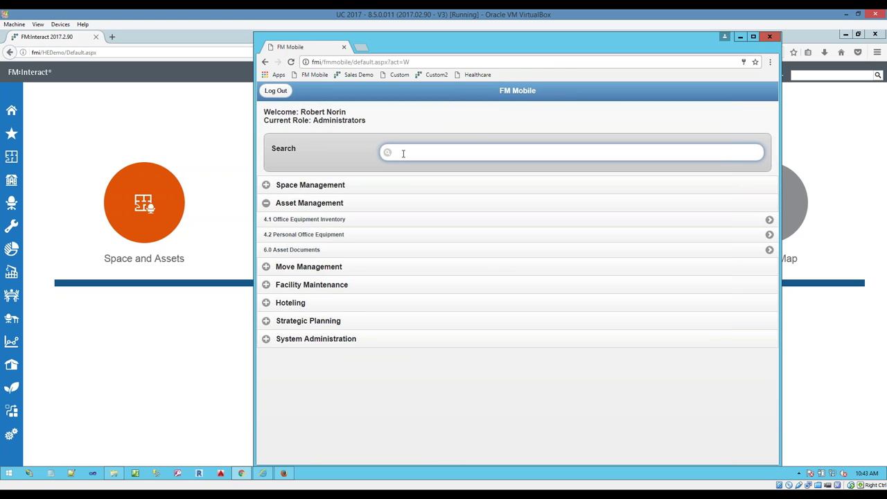
pyautogui.write('norin')
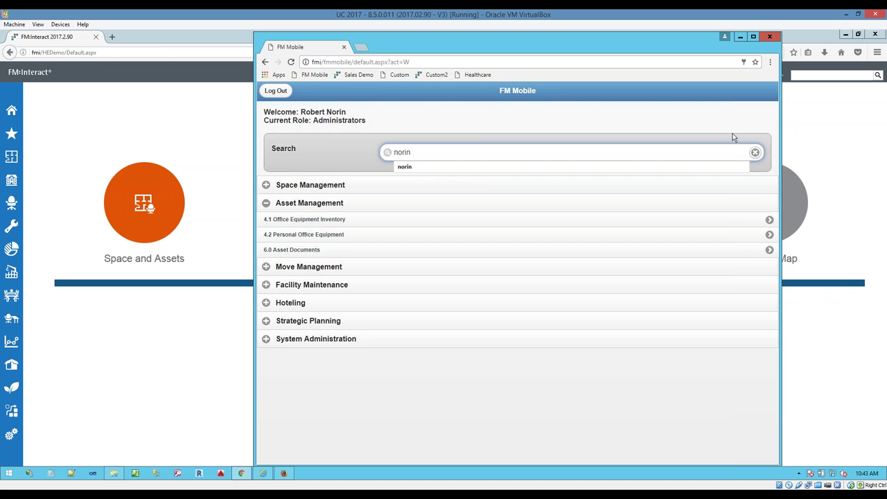
pyautogui.press('Return')
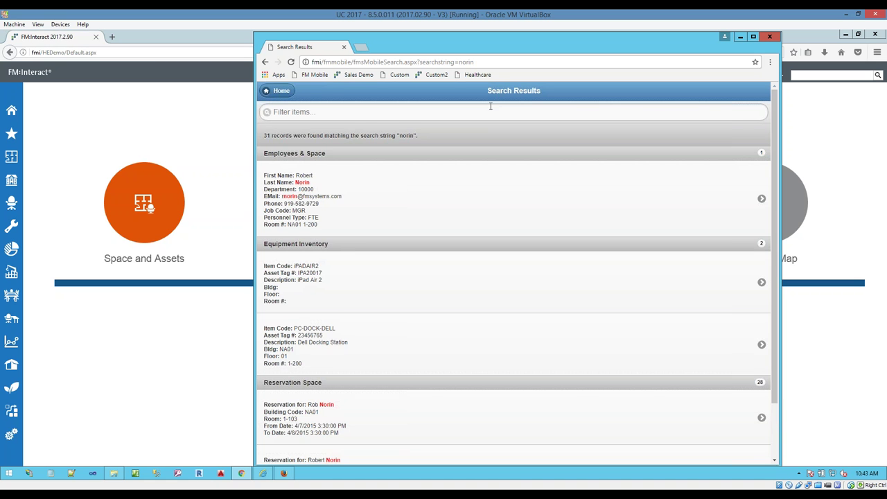
pyautogui.click(281, 91)
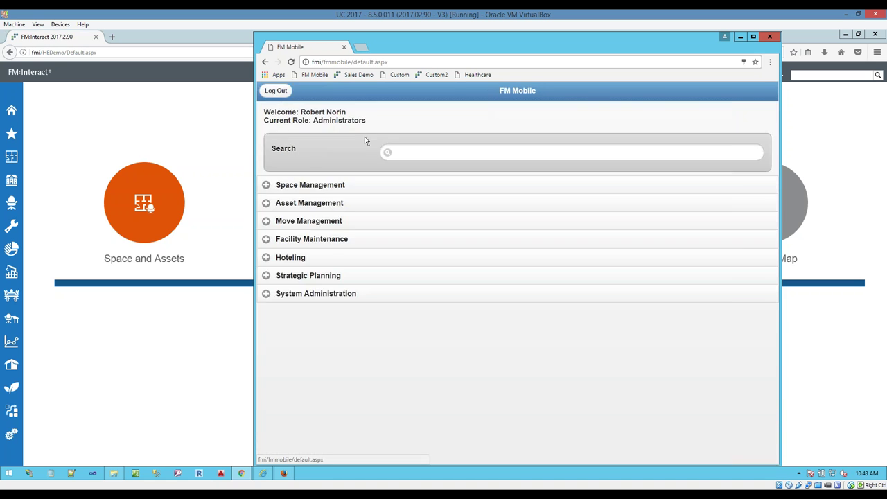
pyautogui.click(767, 37)
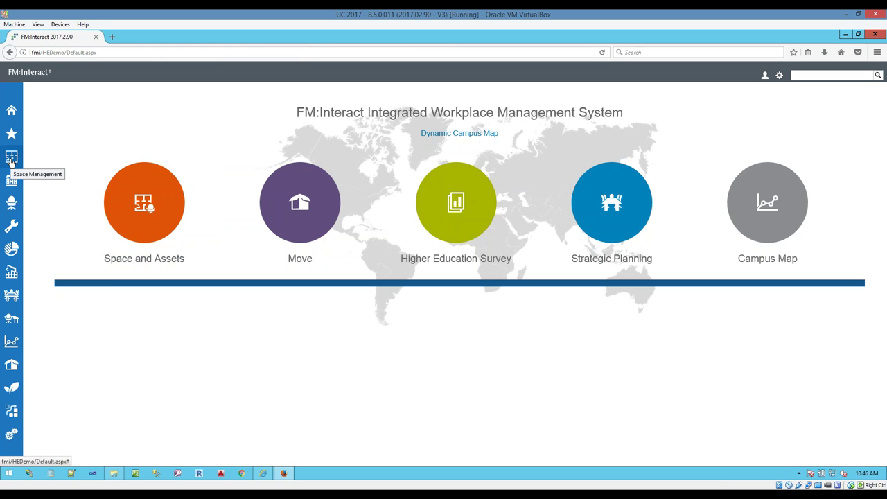
# Step: Open the first floor plan of Von Koch Hall from the Dynamic Campus Map
pyautogui.click(439, 136)
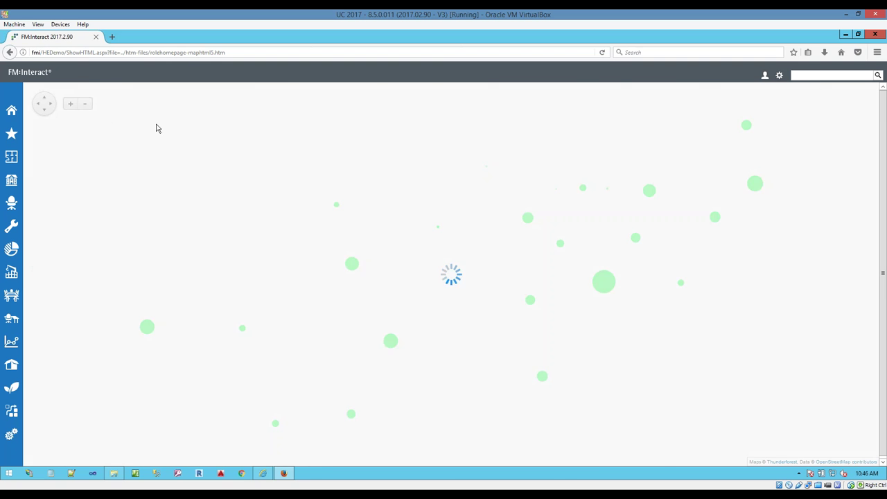
pyautogui.click(350, 257)
pyautogui.click(350, 261)
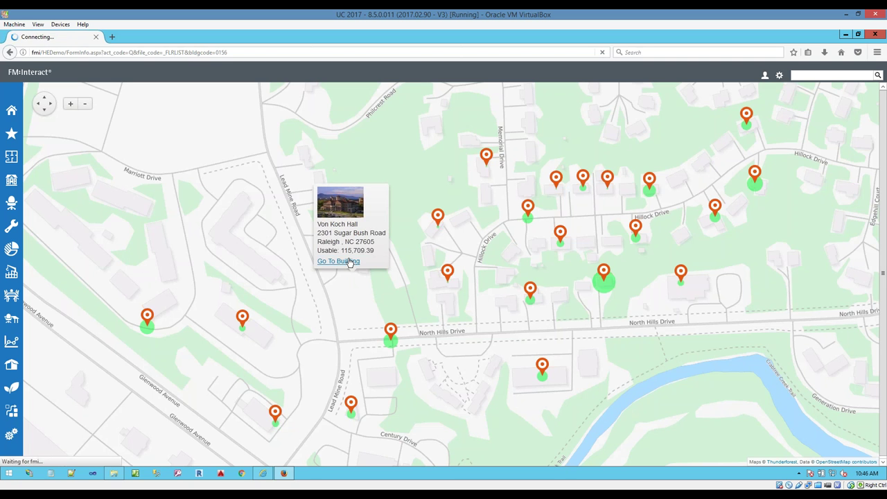
pyautogui.click(111, 309)
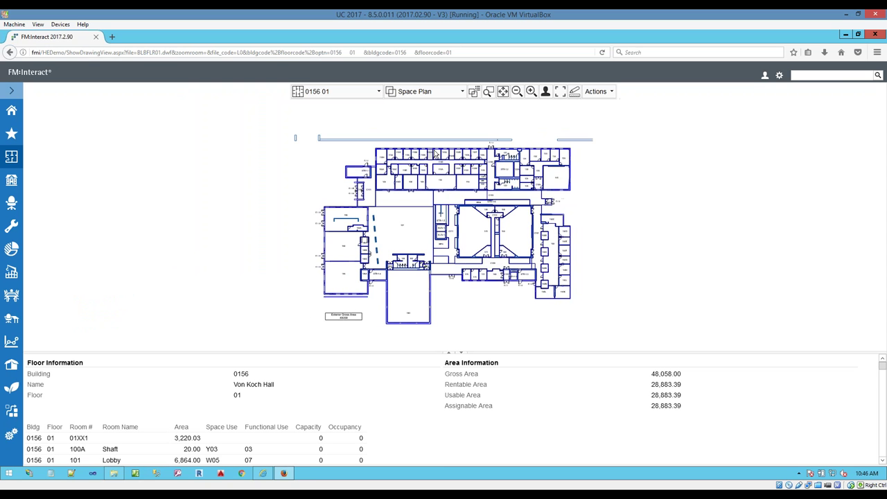
# Step: With the Vacant and Reserved theme shown, reassign the occupant of room 110J to vacant room 110H and save the room assignment
pyautogui.scroll(5, 455, 144)
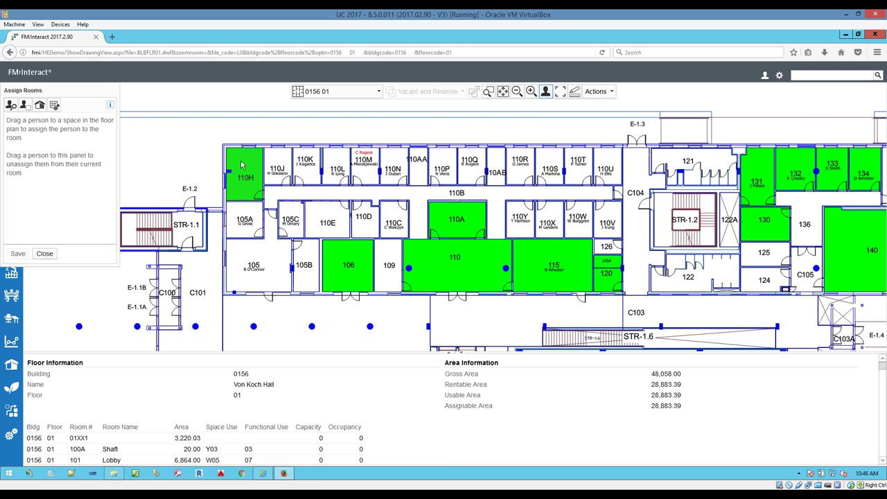
pyautogui.scroll(1, 232, 162)
pyautogui.scroll(1, 232, 159)
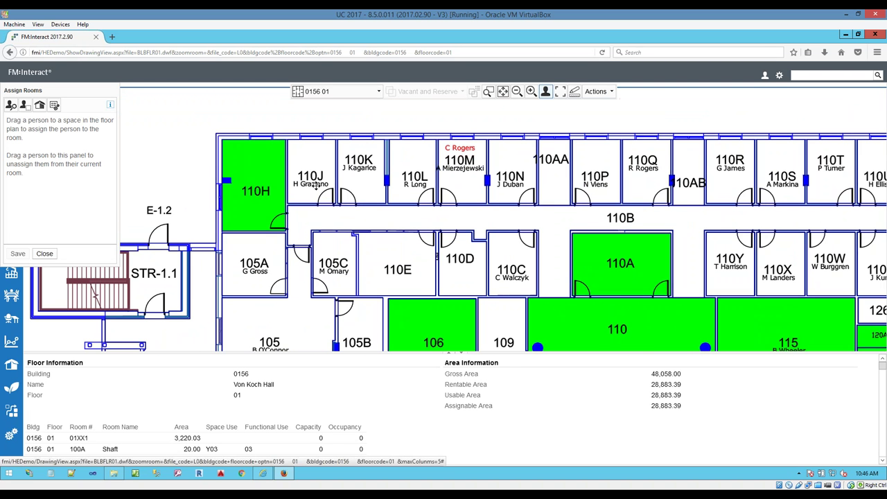
pyautogui.moveTo(252, 171); pyautogui.dragTo(260, 202)
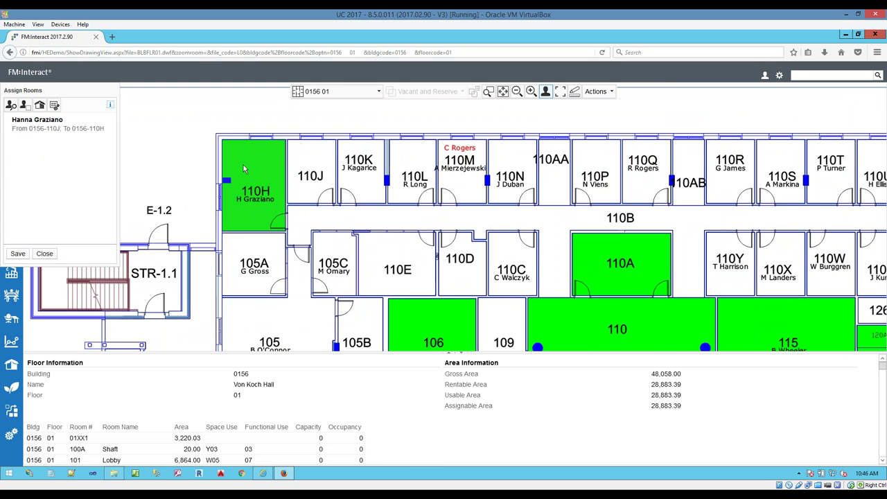
pyautogui.click(19, 254)
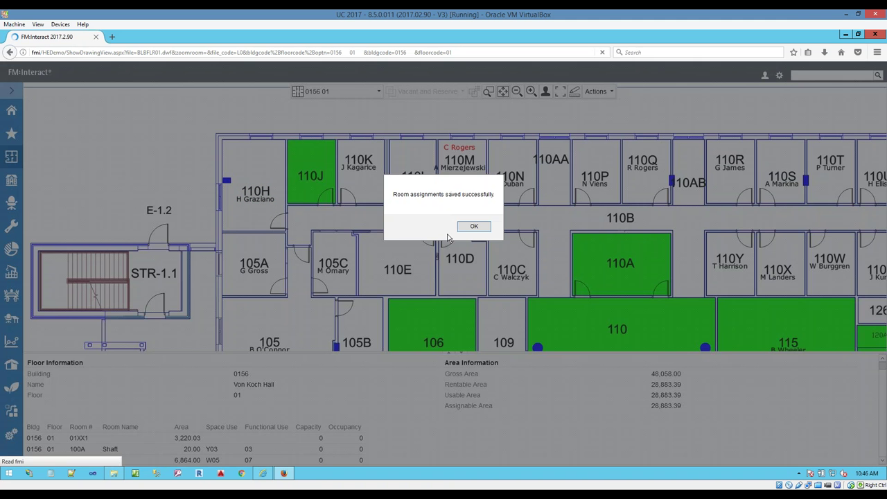
pyautogui.click(475, 226)
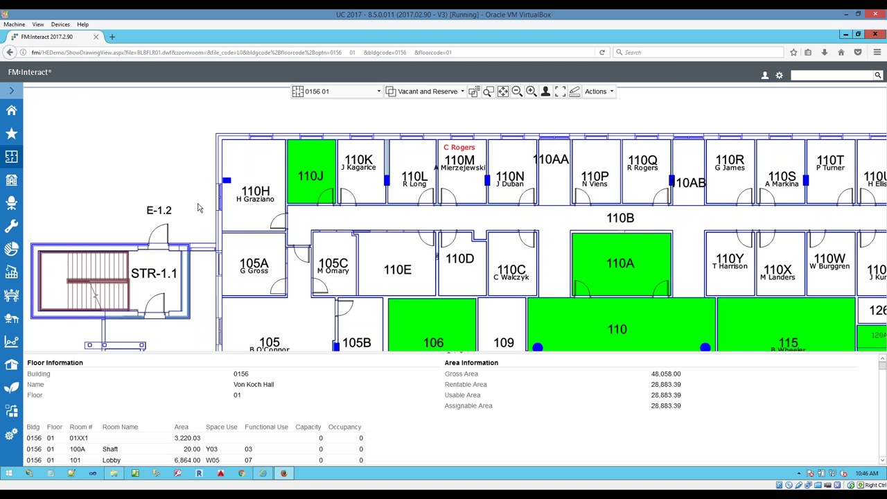
# Step: View the room information for room 110H and its Move Management options
pyautogui.click(243, 174)
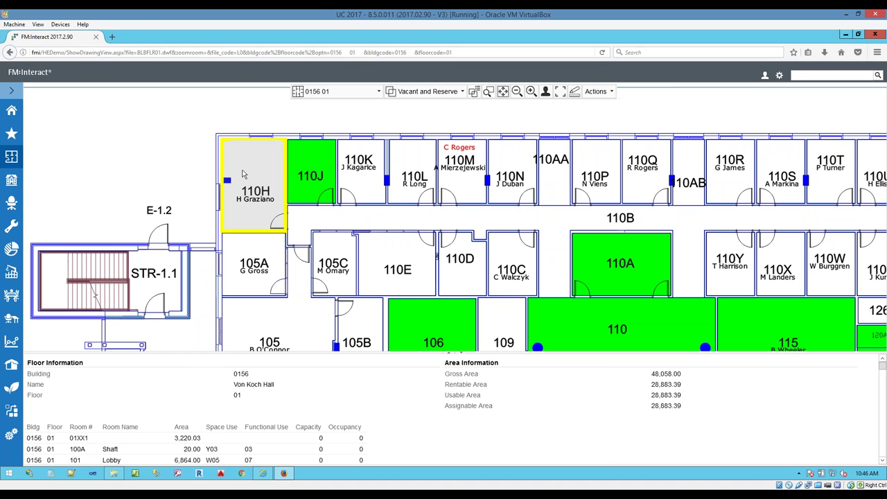
pyautogui.rightClick(242, 174)
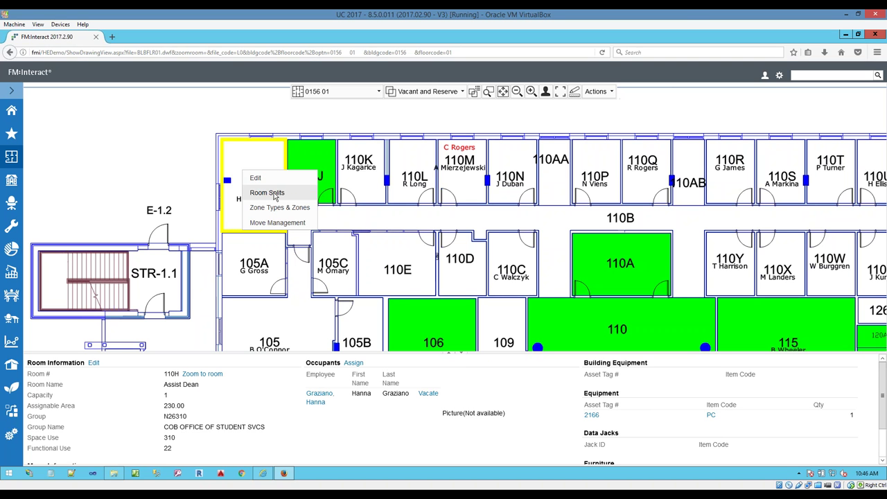
pyautogui.moveTo(281, 212)
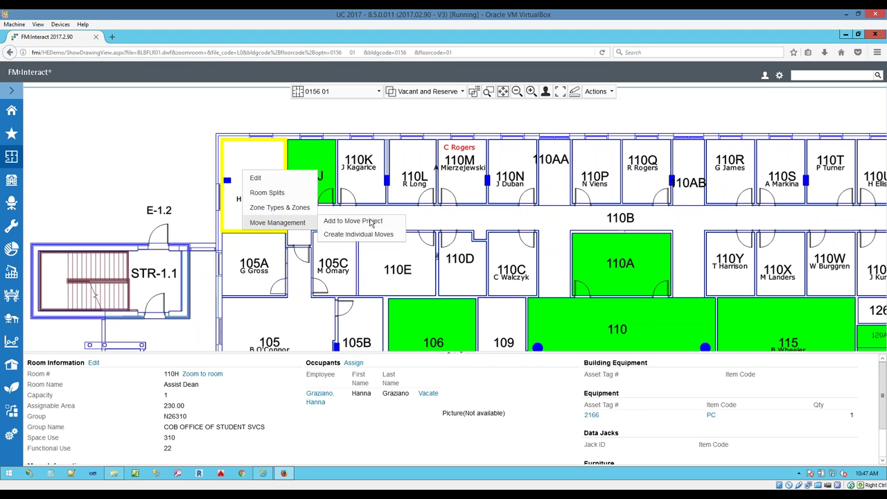
pyautogui.click(358, 235)
pyautogui.click(557, 229)
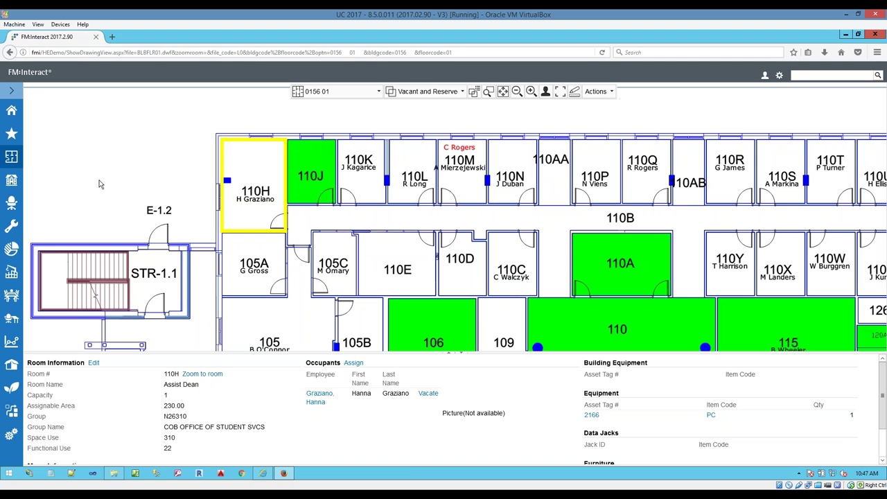
# Step: Open a New Move Request form from the Move Management views
pyautogui.click(12, 364)
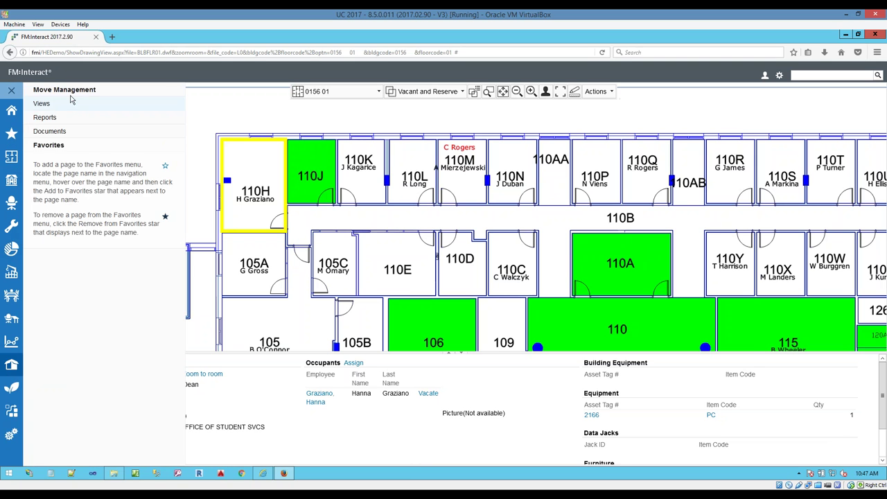
pyautogui.click(71, 102)
pyautogui.click(70, 120)
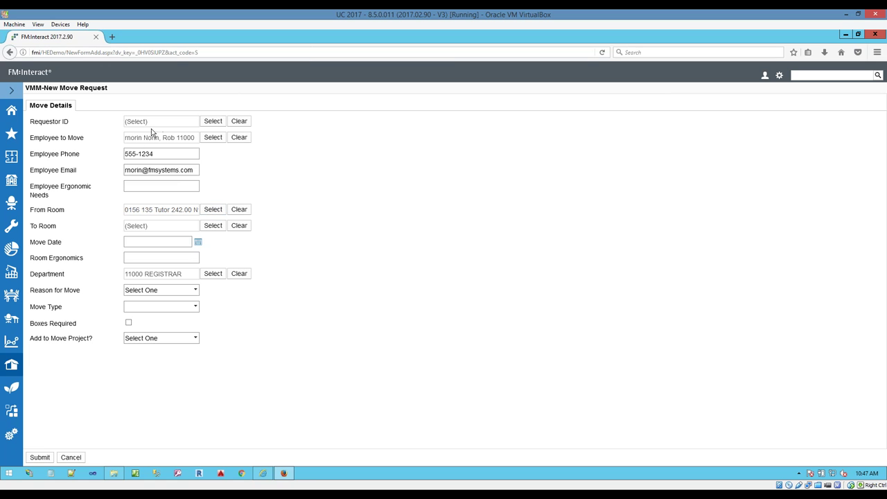
# Step: For the move request's To Room, choose building 0156 Von Koch Hall and its First Floor Plan
pyautogui.click(214, 225)
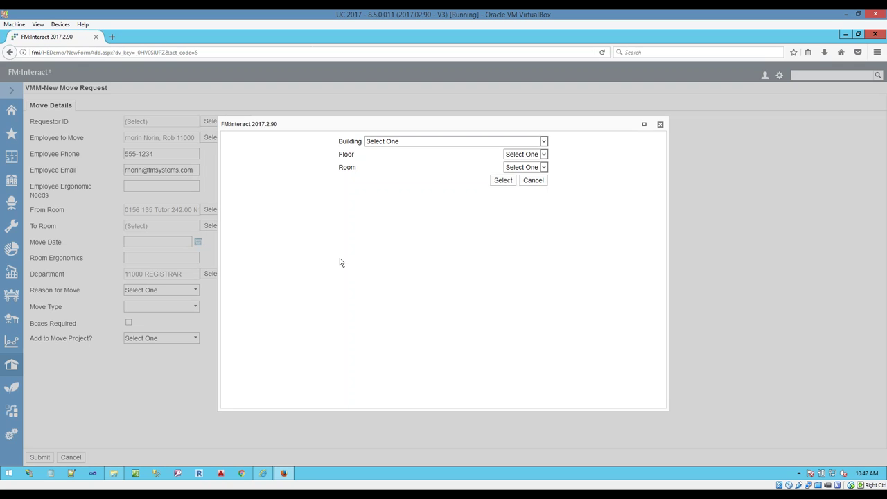
pyautogui.click(461, 143)
pyautogui.scroll(-5, 427, 237)
pyautogui.scroll(-10, 427, 237)
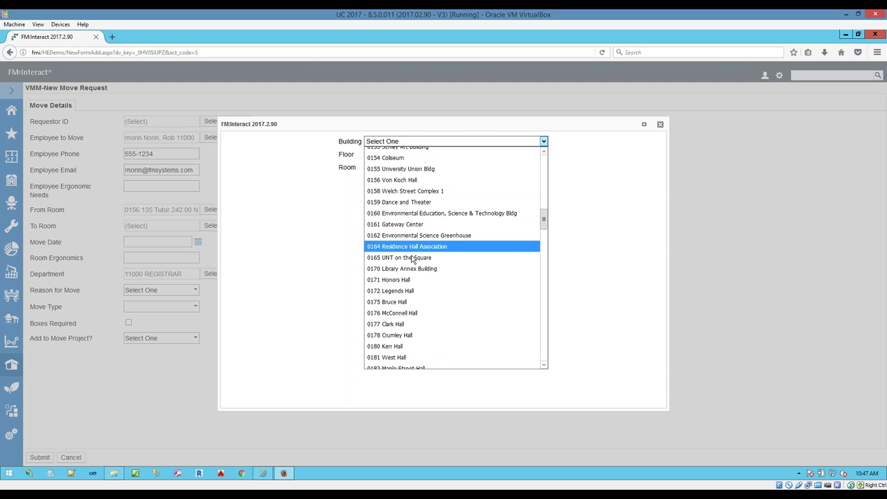
pyautogui.scroll(1, 402, 239)
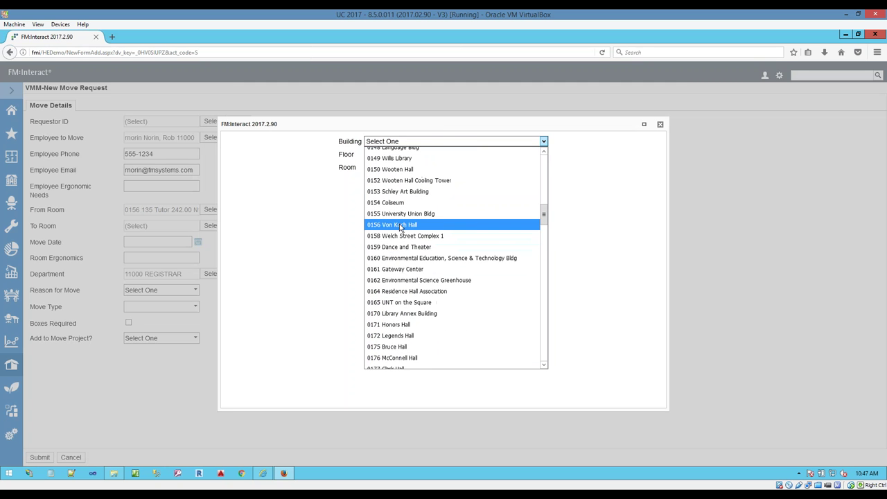
pyautogui.click(401, 224)
pyautogui.click(511, 154)
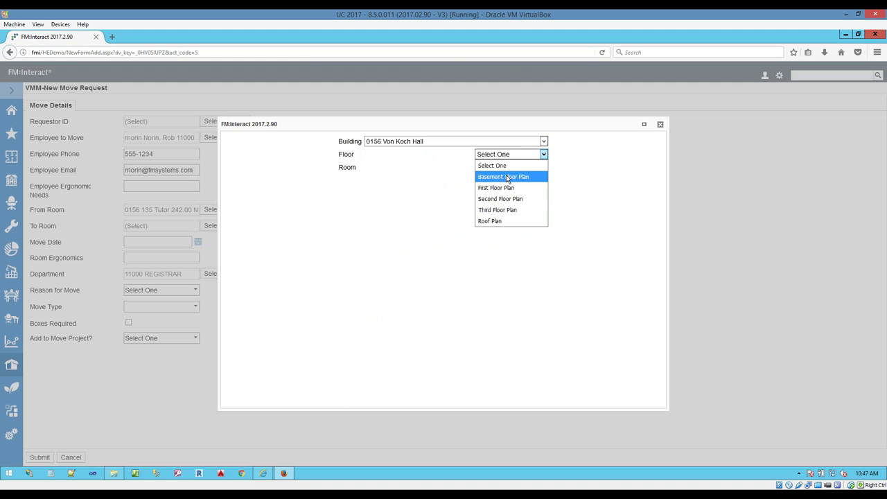
pyautogui.click(508, 188)
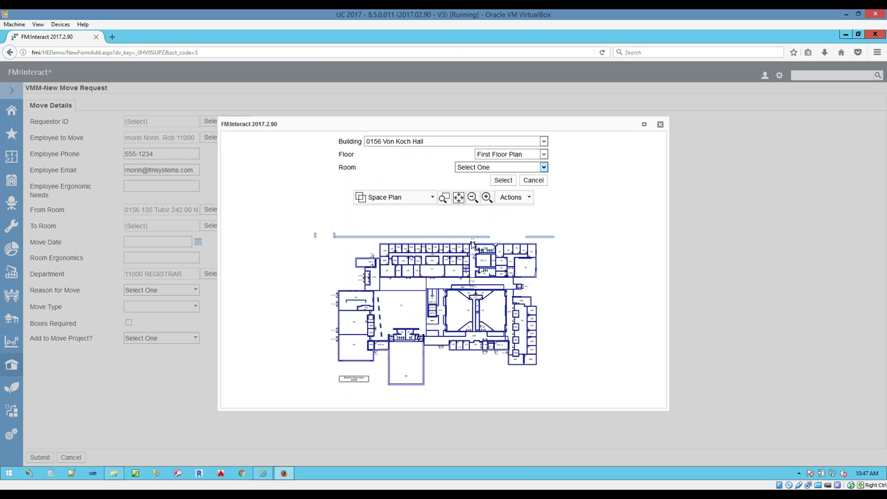
pyautogui.scroll(3, 444, 255)
pyautogui.scroll(1, 444, 255)
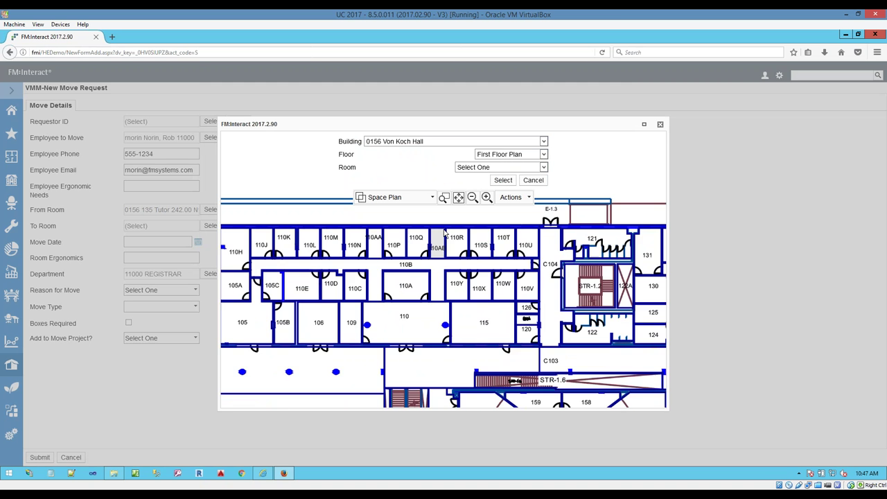
# Step: Display the Vacant and Reserved theme on the room picker's floor plan and select vacant room 130 as the To Room
pyautogui.click(422, 197)
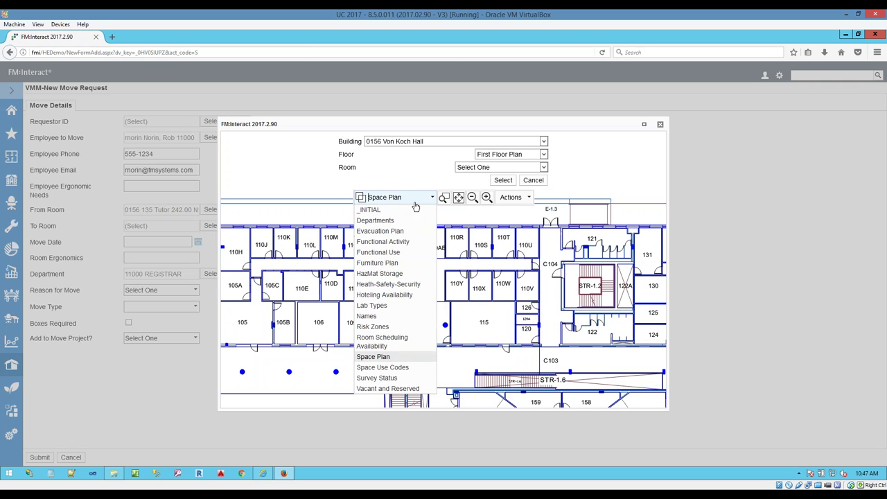
pyautogui.click(387, 389)
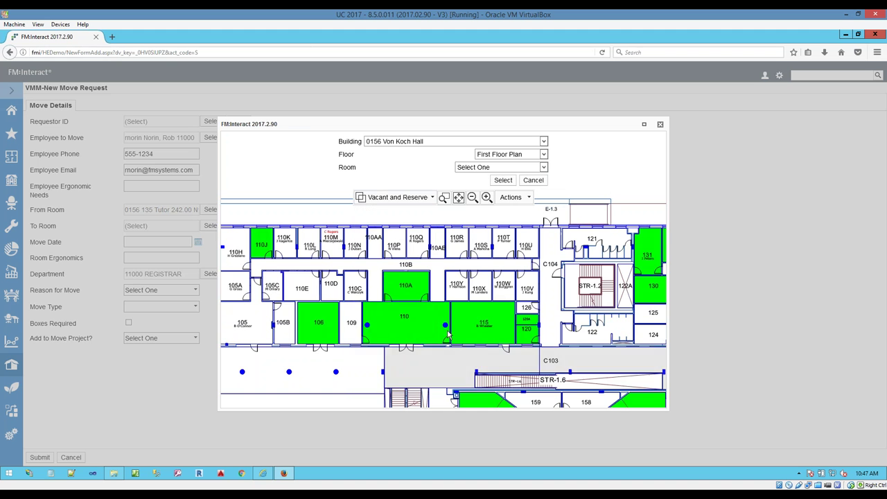
pyautogui.scroll(-3, 429, 340)
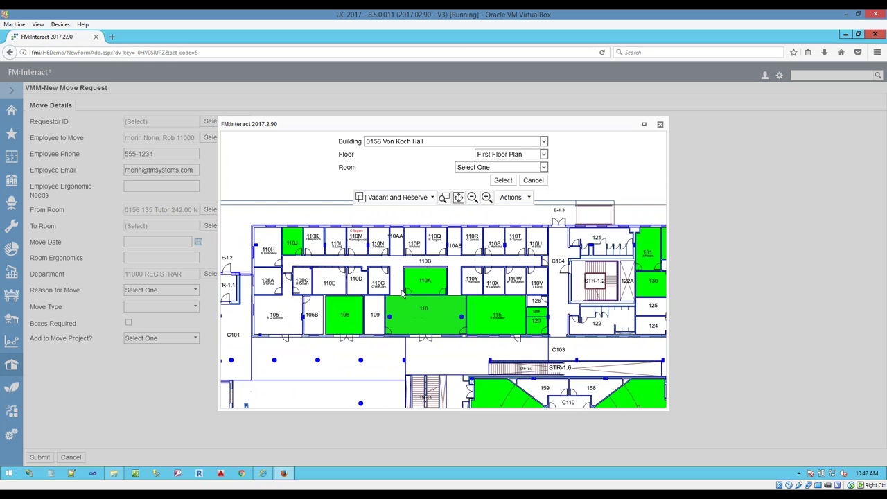
pyautogui.scroll(3, 549, 321)
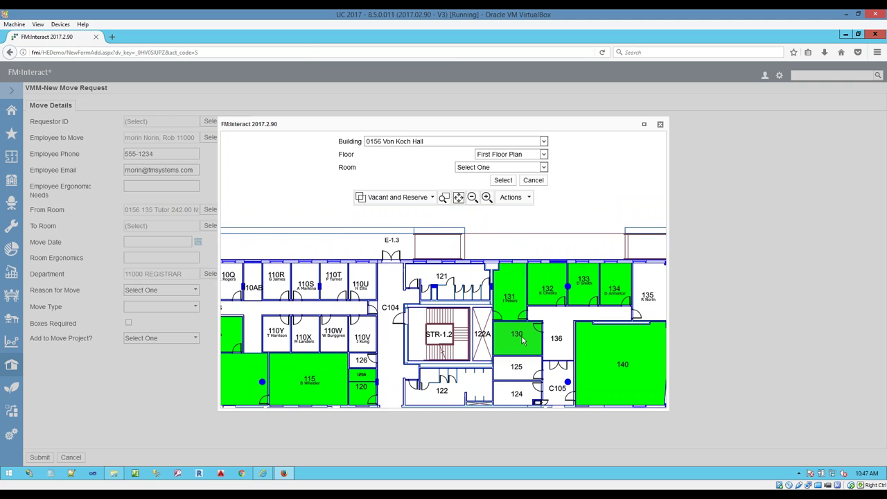
pyautogui.click(504, 357)
pyautogui.click(447, 182)
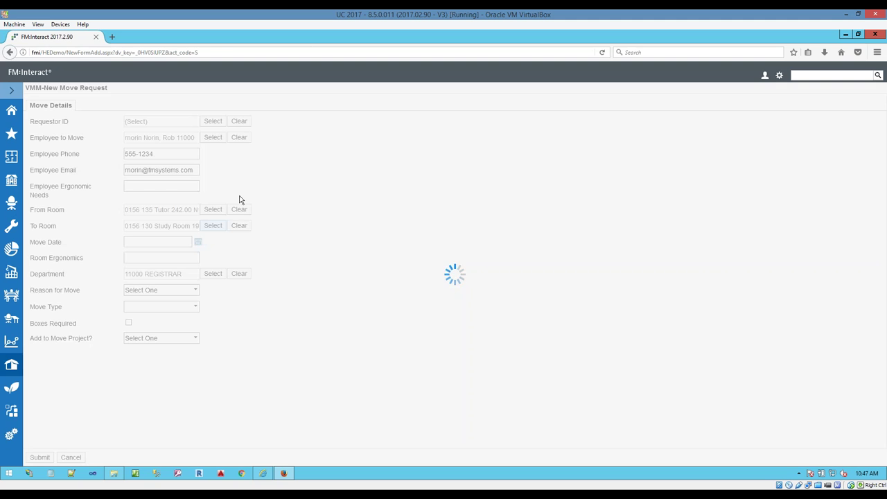
# Step: Set the move date to 8/3/2017 and submit the move request
pyautogui.click(198, 242)
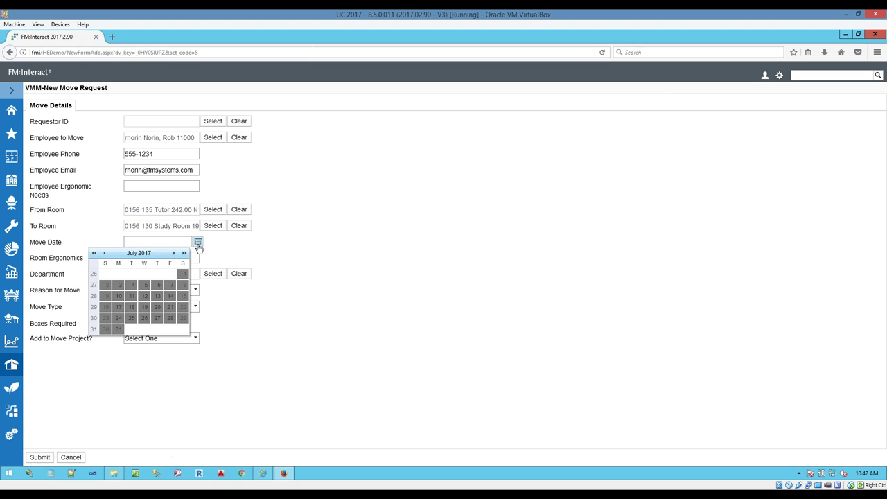
pyautogui.click(174, 253)
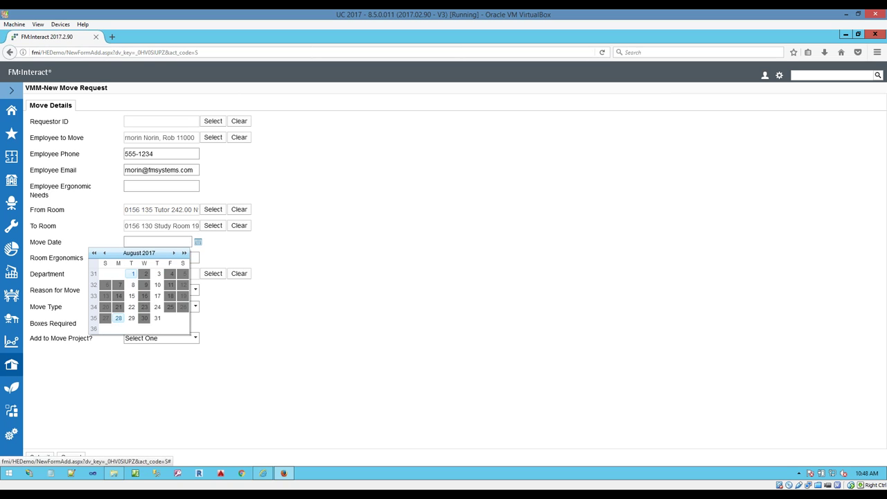
pyautogui.click(158, 274)
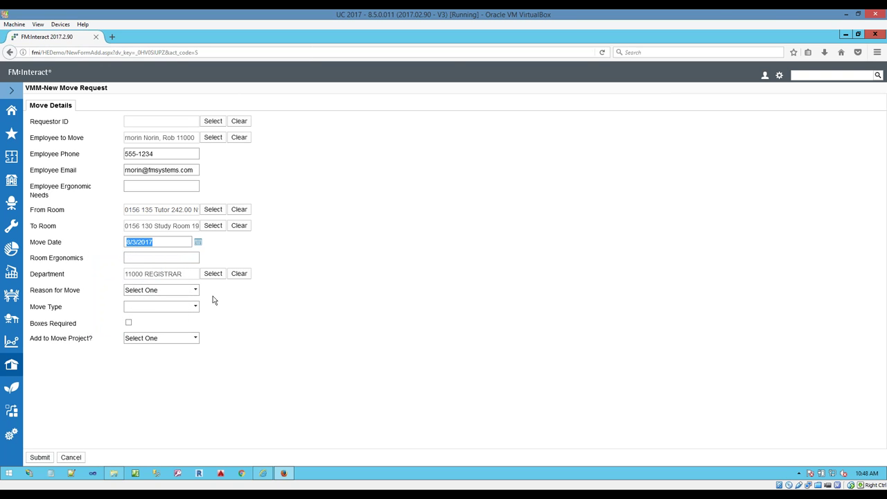
pyautogui.click(38, 459)
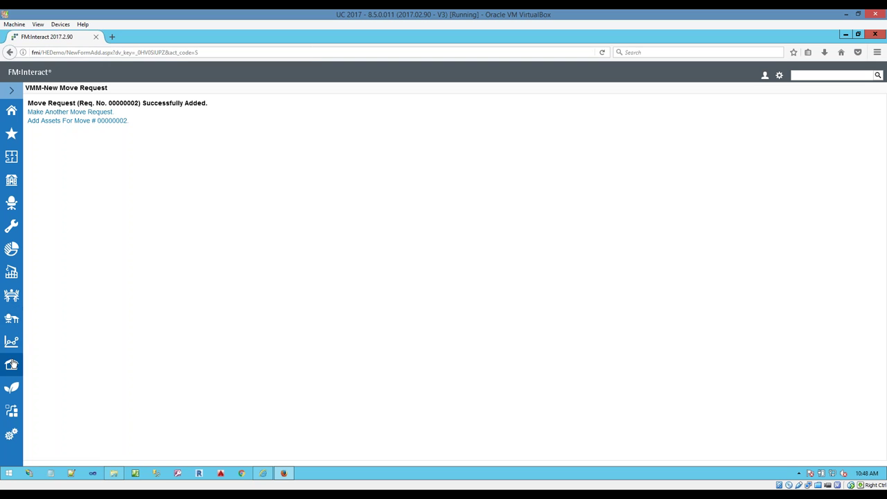
# Step: Open Move Status Check in Move Management and display the details of the move dated 8/3/2017, enlarging the move list area
pyautogui.click(12, 366)
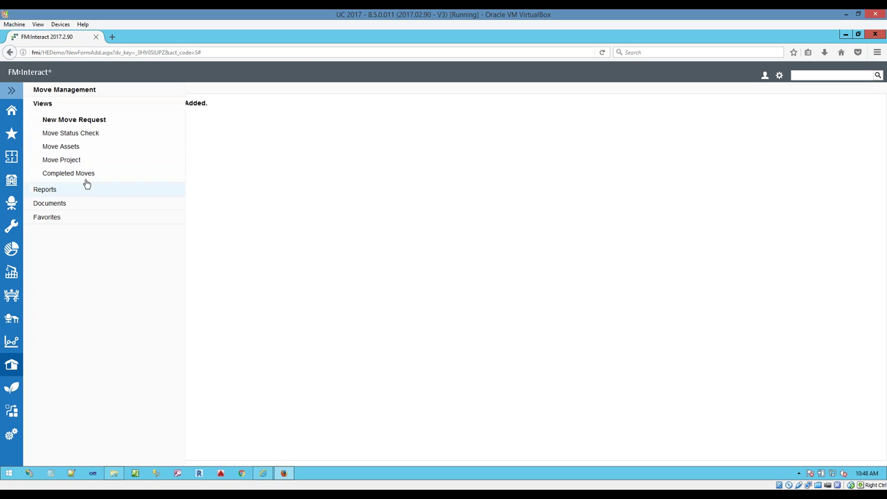
pyautogui.click(81, 136)
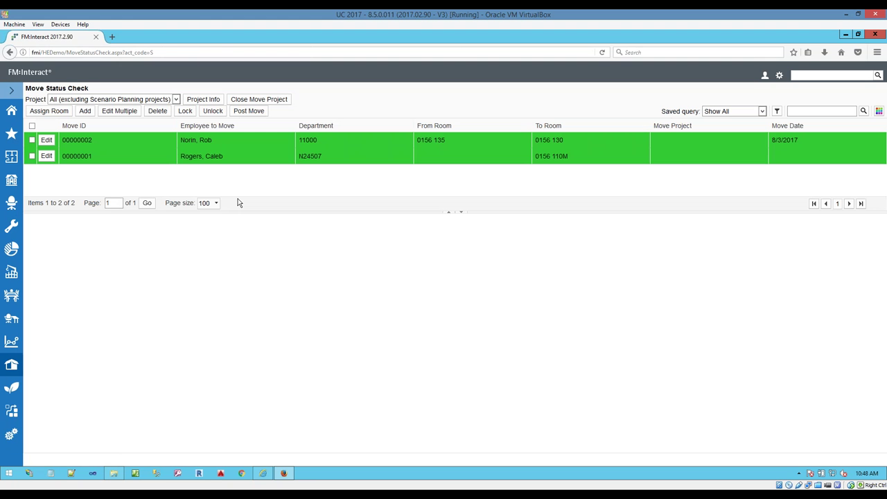
pyautogui.click(242, 142)
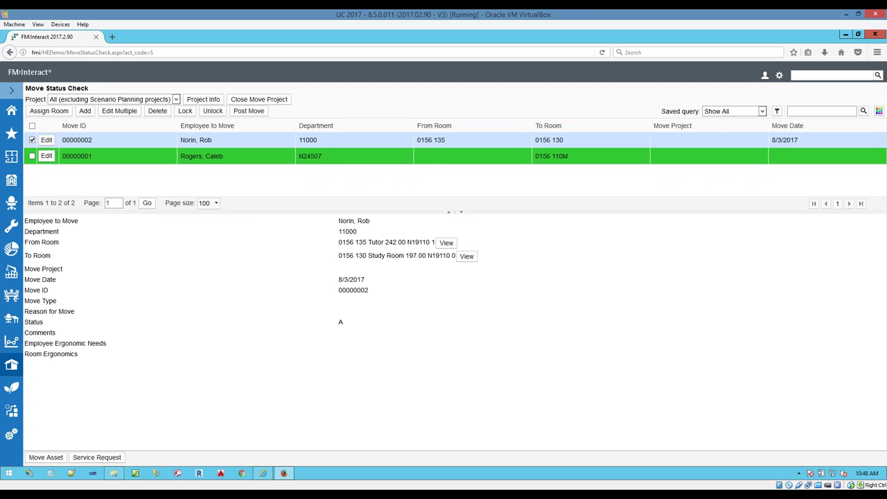
pyautogui.moveTo(242, 212); pyautogui.dragTo(246, 288)
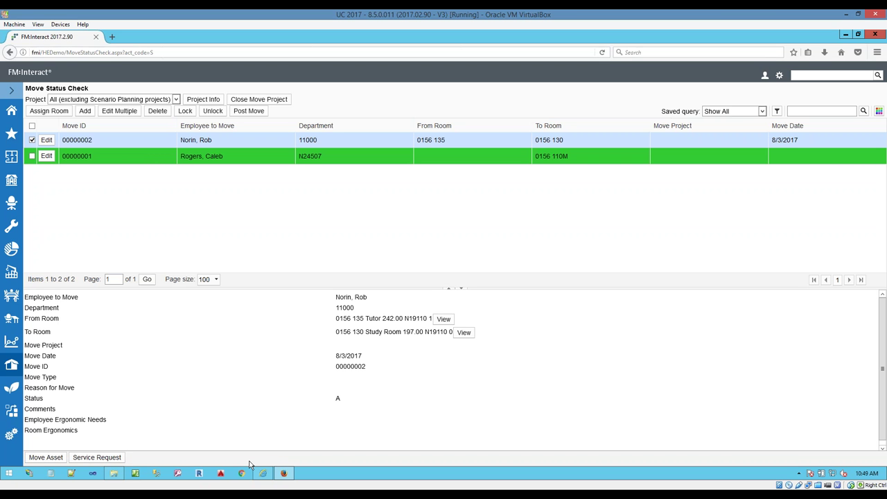
# Step: Go to the SalesDemo site's home page and sign in with the user name and account password
pyautogui.moveTo(285, 476)
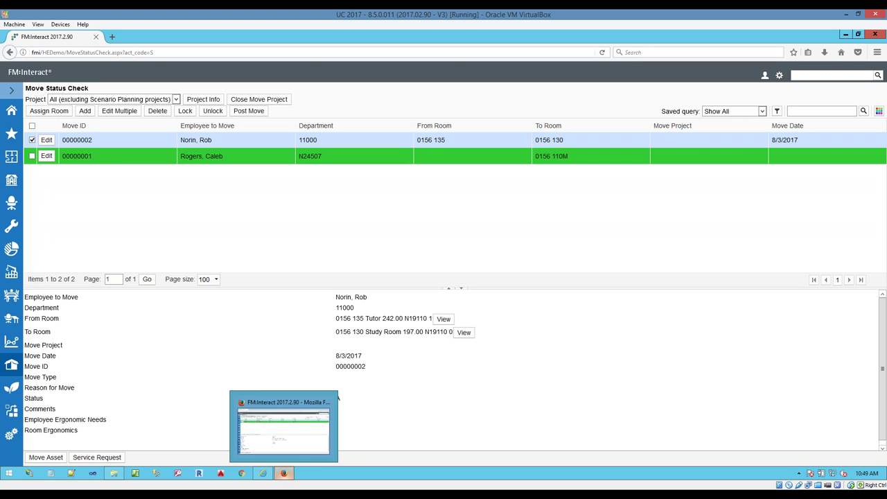
pyautogui.click(841, 52)
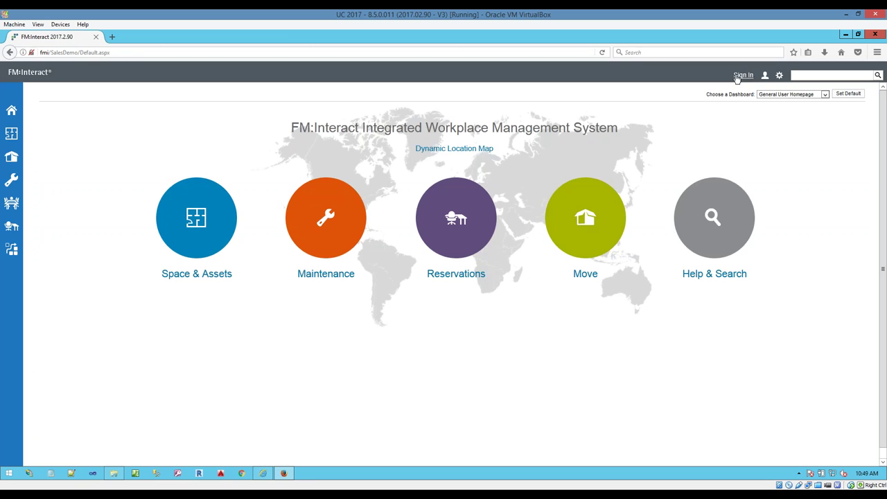
pyautogui.click(740, 76)
pyautogui.click(451, 344)
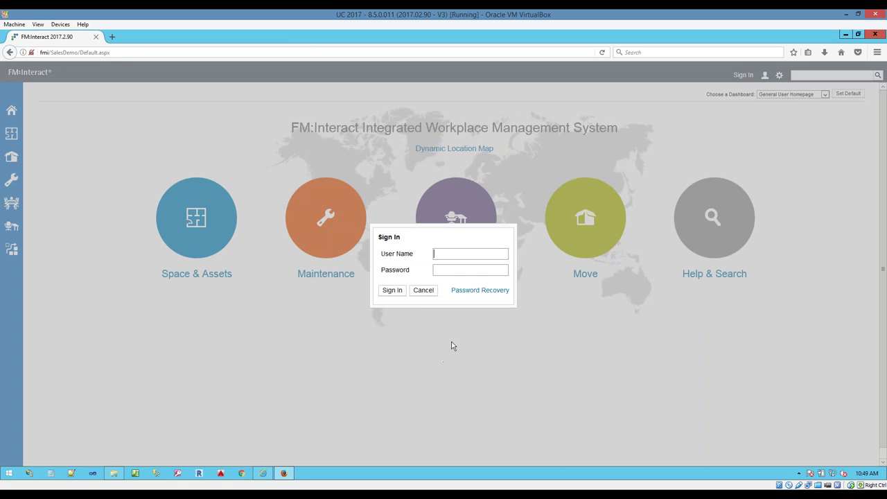
pyautogui.click(392, 290)
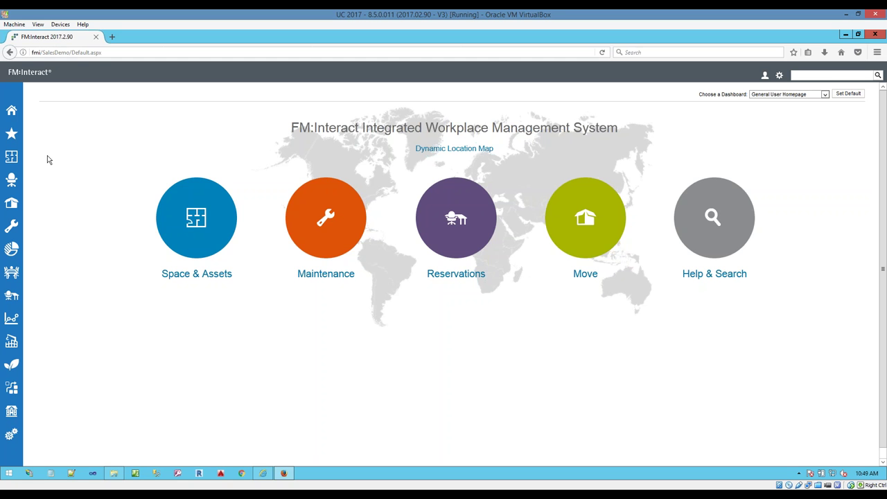
# Step: Open the floor plan of building NA01 floor 01 and adjust the split between the drawing and the floor information
pyautogui.click(11, 157)
pyautogui.click(53, 186)
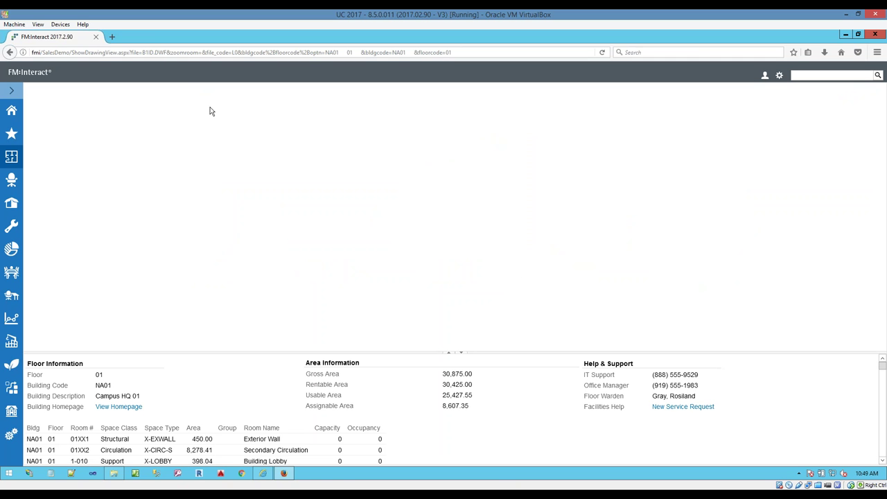
pyautogui.moveTo(192, 352)
pyautogui.mouseDown()
pyautogui.moveTo(217, 237)
pyautogui.moveTo(180, 239)
pyautogui.mouseUp()
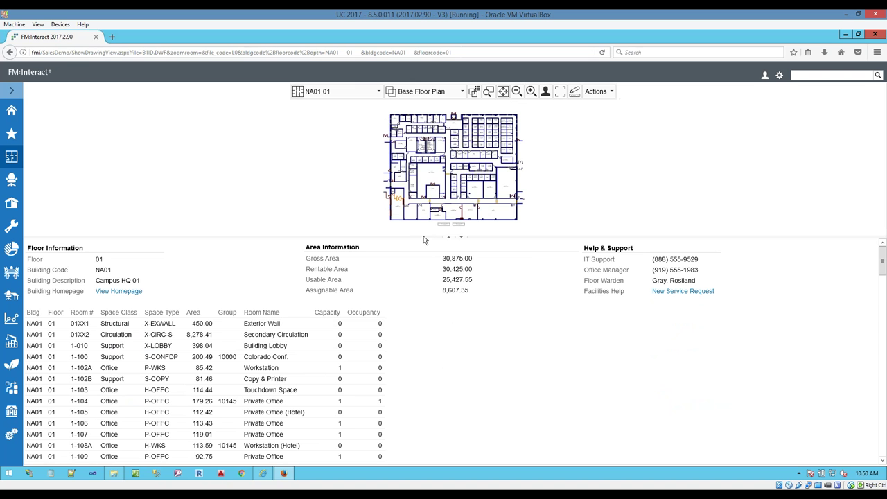
pyautogui.scroll(5, 452, 162)
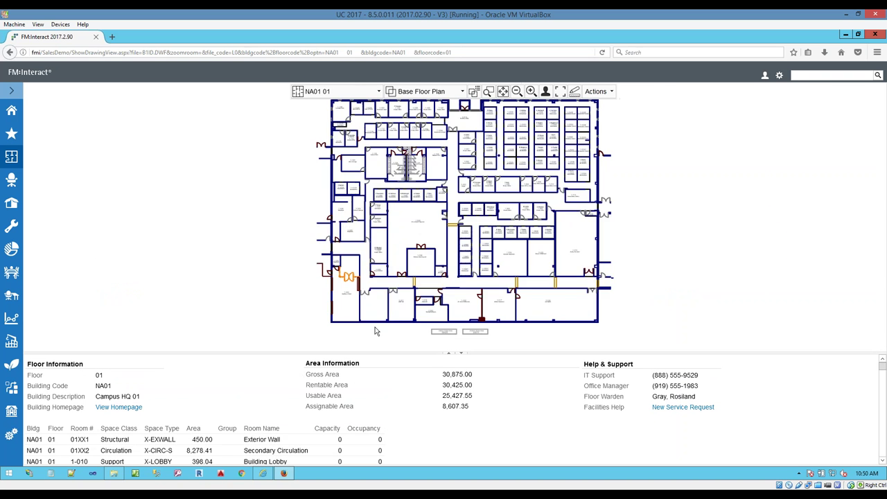
# Step: Draw a rectangular floorplan markup above 322c in the room between 1-324 Building 1 Dock and 1-321 R&D Lab
pyautogui.click(574, 91)
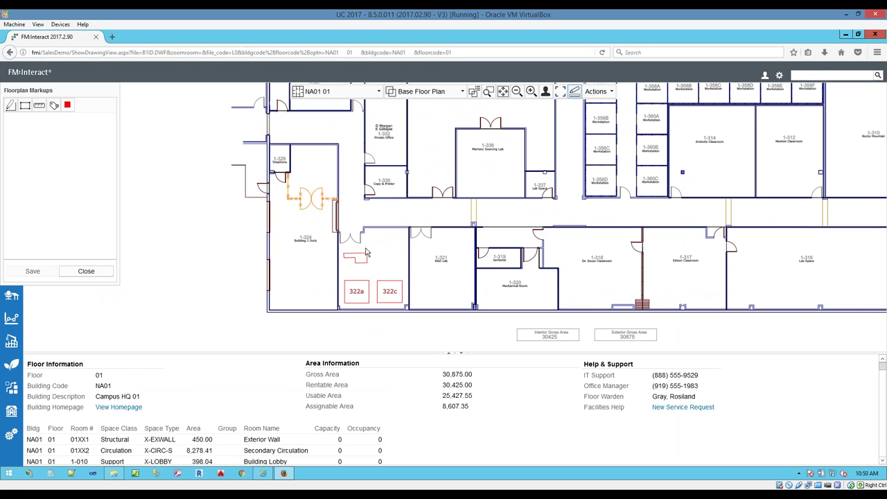
pyautogui.scroll(2, 364, 261)
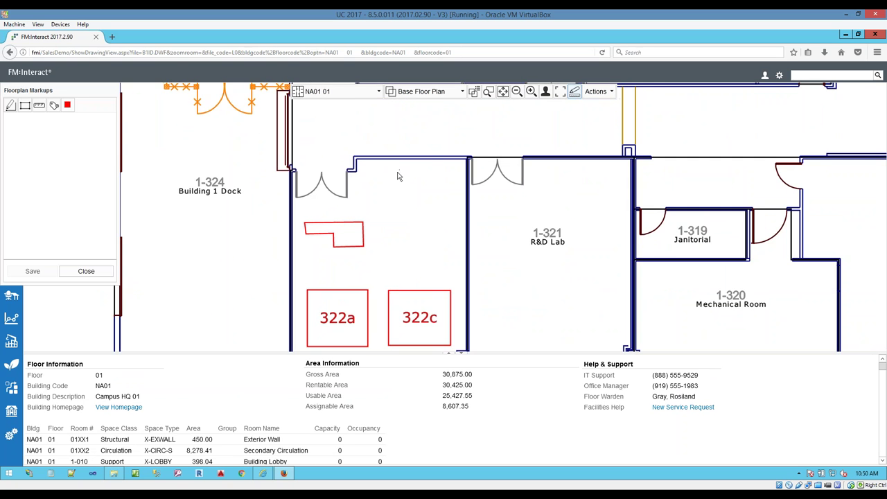
pyautogui.click(25, 105)
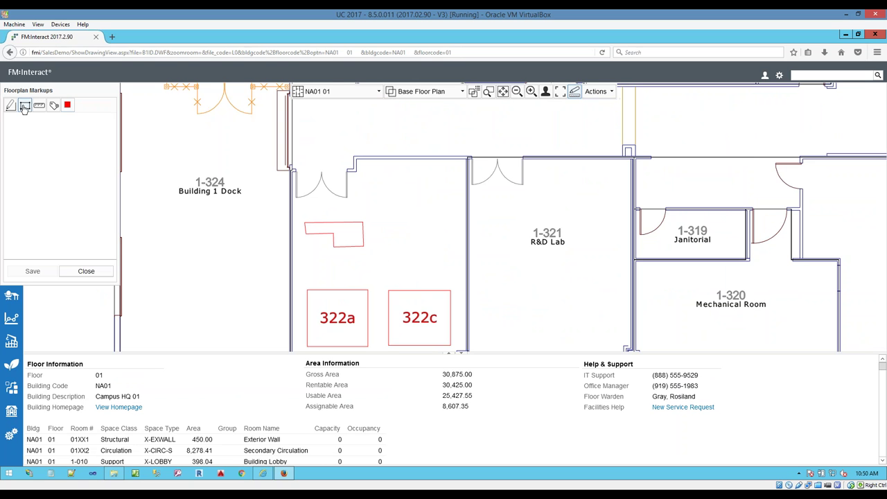
pyautogui.moveTo(385, 179)
pyautogui.mouseDown()
pyautogui.moveTo(416, 217)
pyautogui.moveTo(455, 240)
pyautogui.mouseUp()
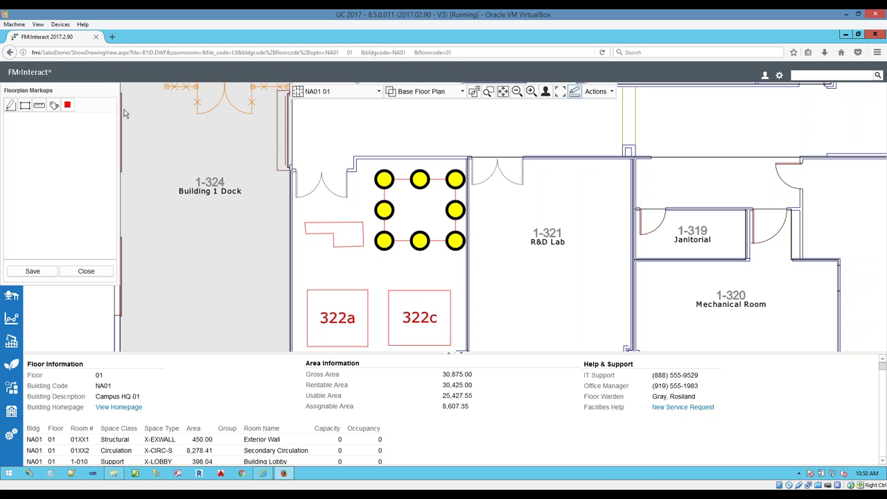
# Step: Tag the rectangular markup as room 3225 and close the floorplan markups, discarding the new shapes
pyautogui.click(54, 104)
pyautogui.click(416, 199)
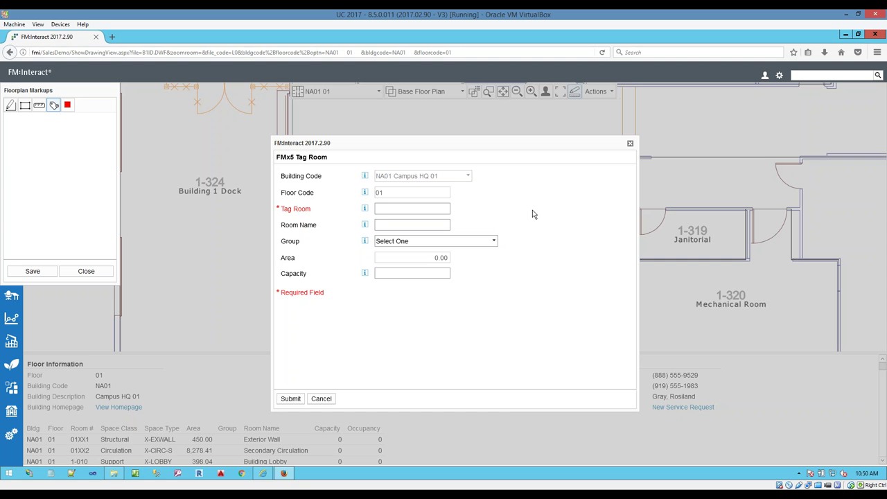
pyautogui.write('225')
pyautogui.click(287, 400)
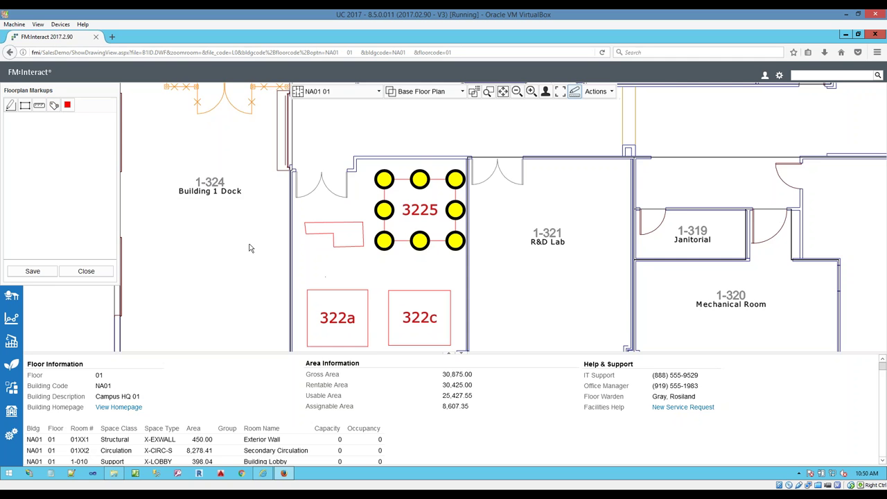
pyautogui.click(76, 272)
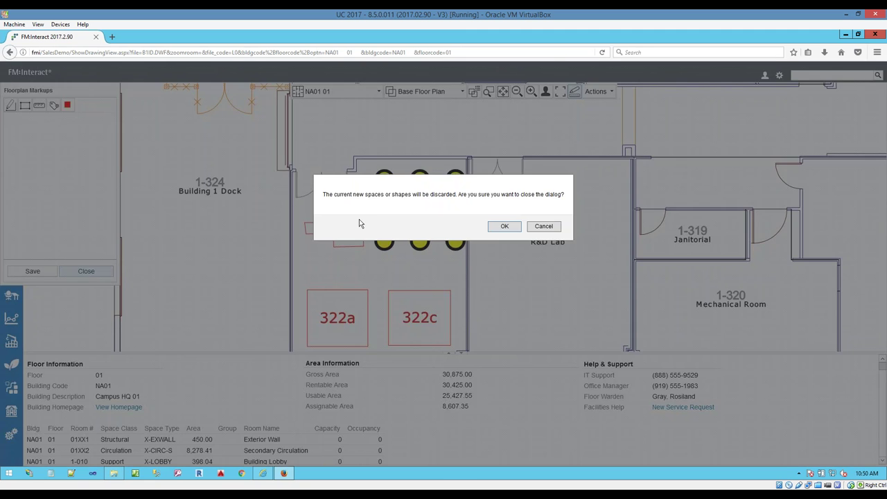
pyautogui.click(505, 226)
# Step: Display the Vacant and Reserved graphic view on the NA01 01 floor plan and inspect the workstation area
pyautogui.scroll(-5, 316, 266)
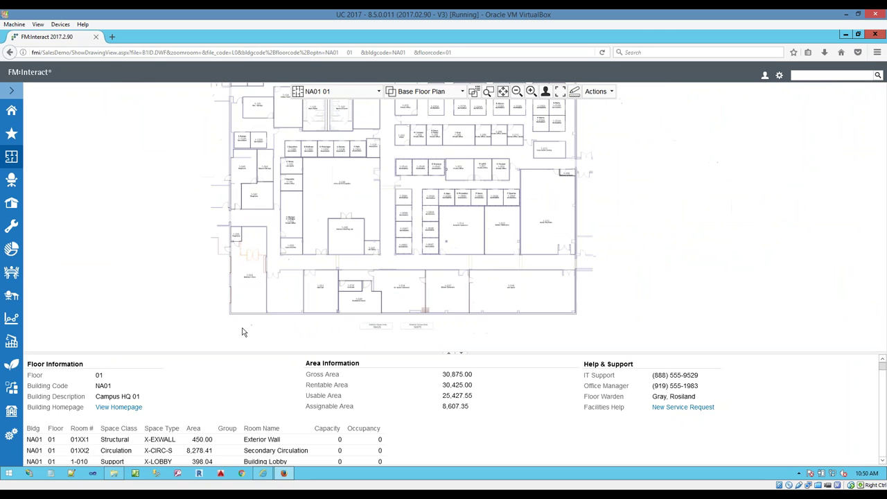
pyautogui.click(435, 93)
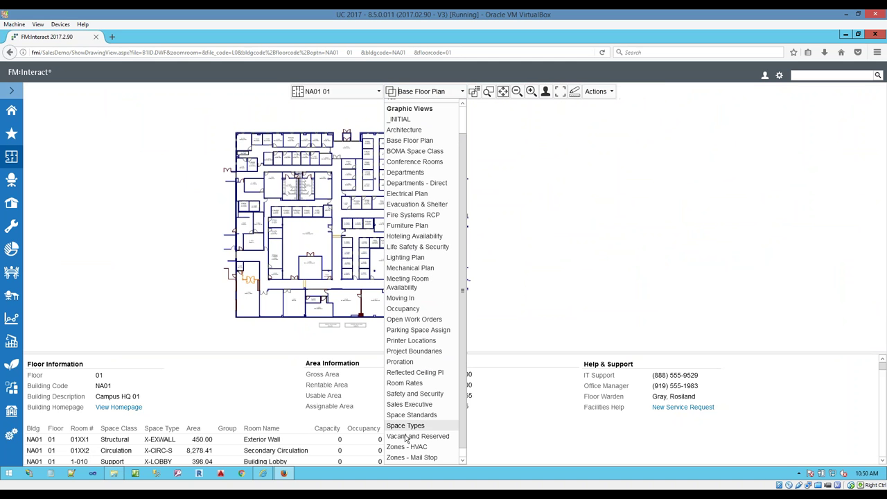
pyautogui.click(406, 438)
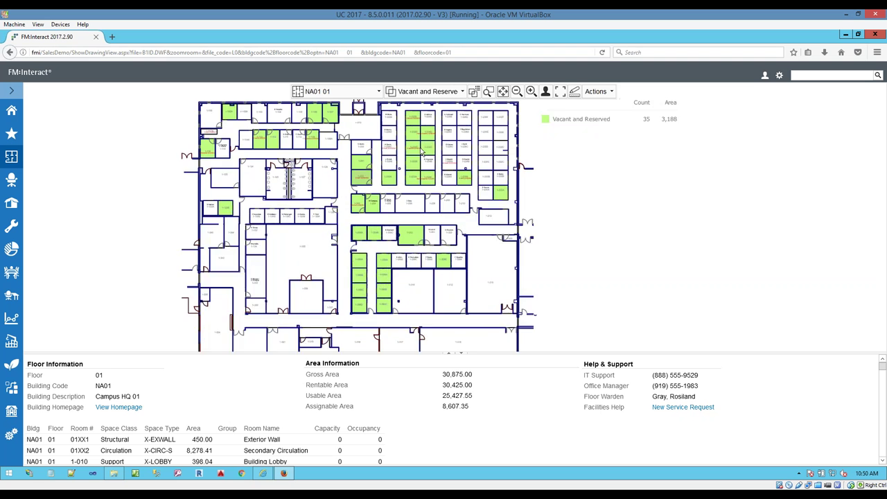
pyautogui.scroll(5, 443, 131)
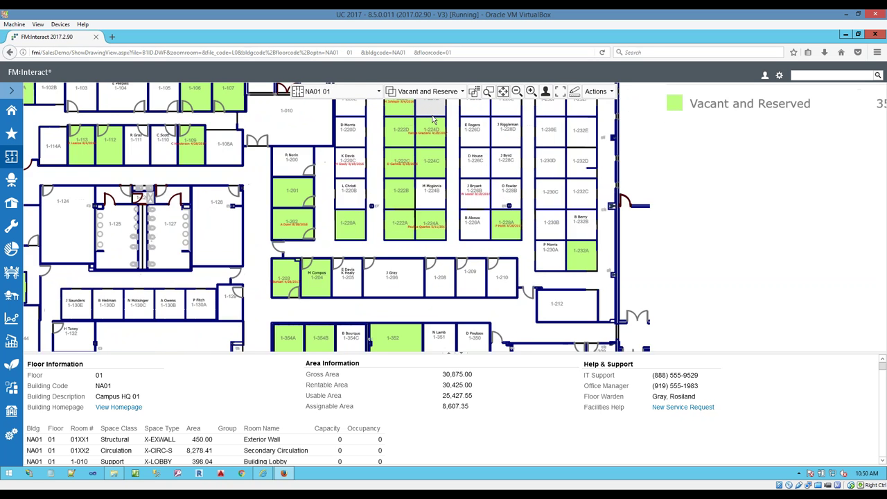
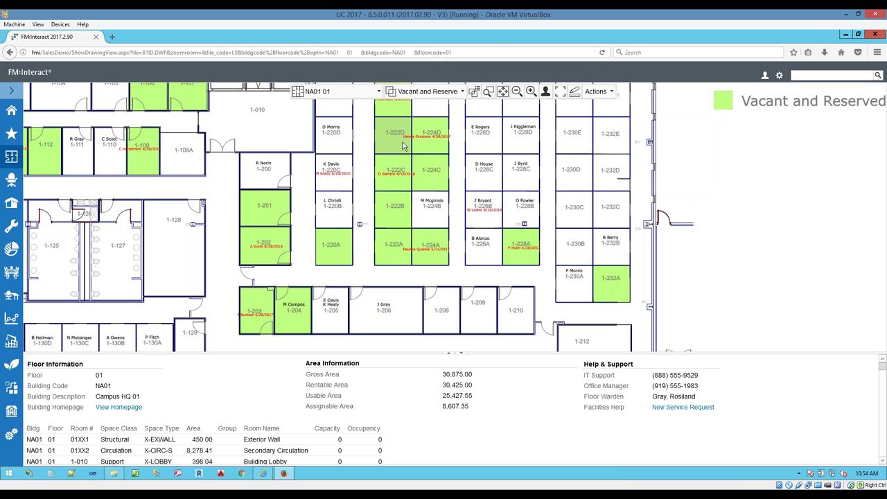
# Step: Switch to AutoCAD, open the B1ID.dwg drawing, and convert its associated markups to the area boundary layer
pyautogui.click(220, 472)
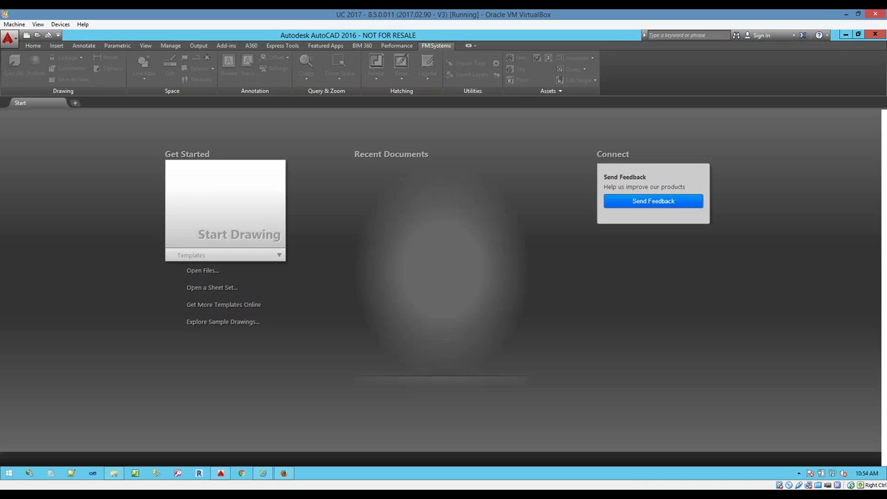
pyautogui.click(372, 187)
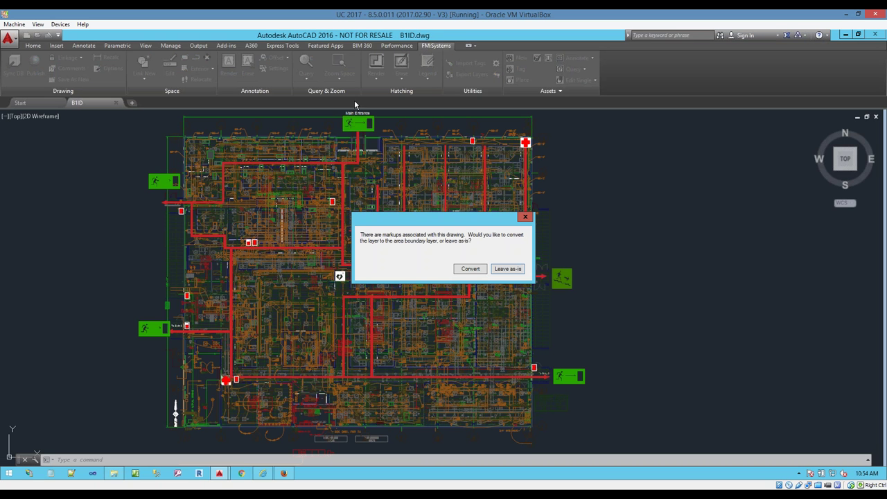
pyautogui.click(469, 269)
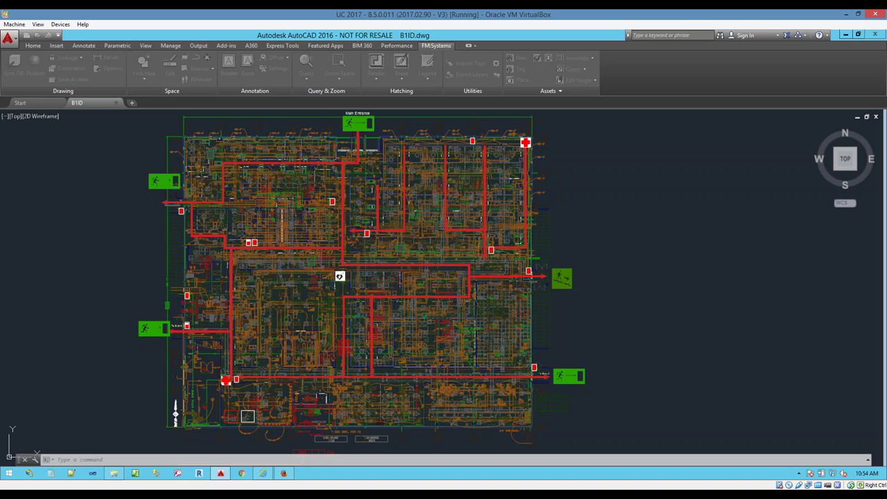
pyautogui.click(493, 269)
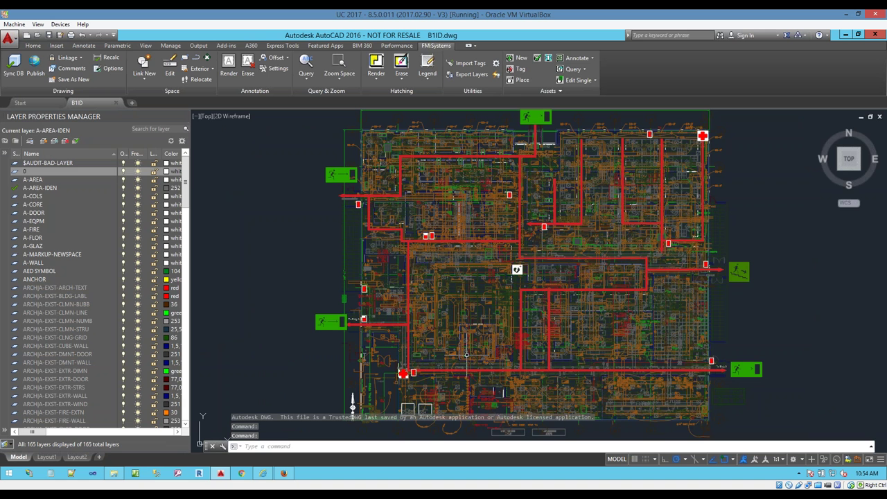
# Step: Check the 322a and 322c spaces in the drawing and turn off all layers, including the current layer
pyautogui.scroll(2, 418, 423)
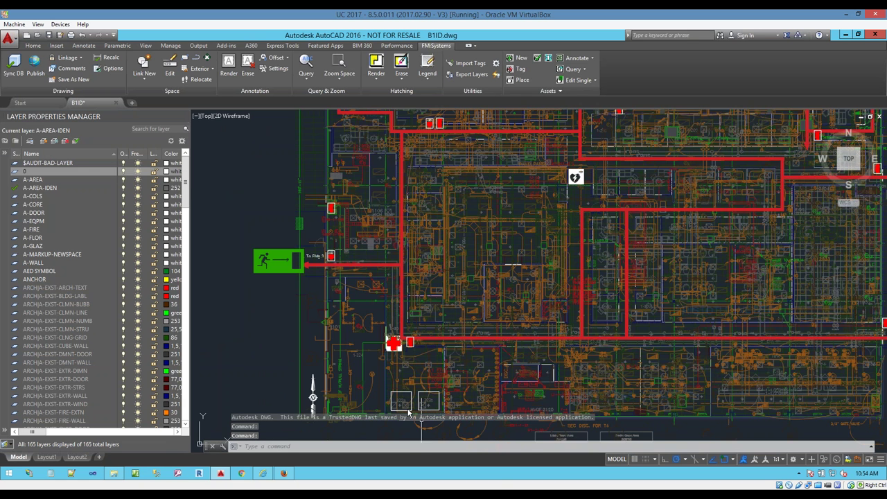
pyautogui.scroll(2, 409, 413)
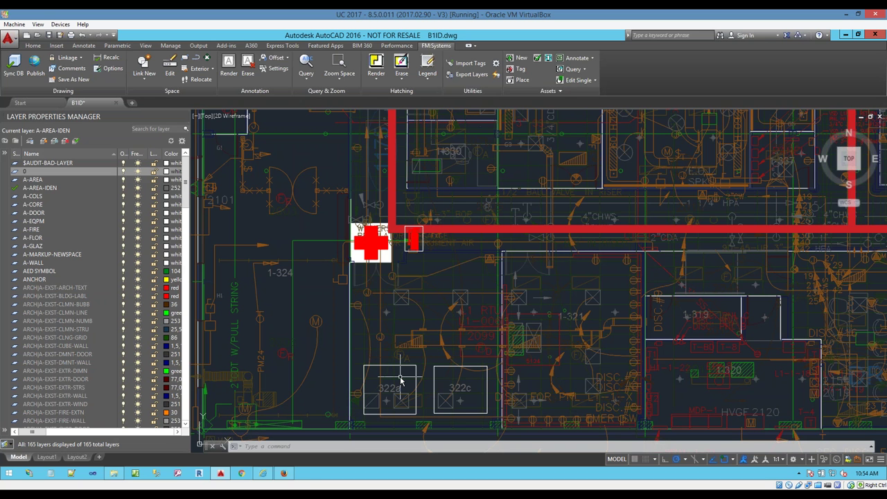
pyautogui.scroll(-6, 401, 380)
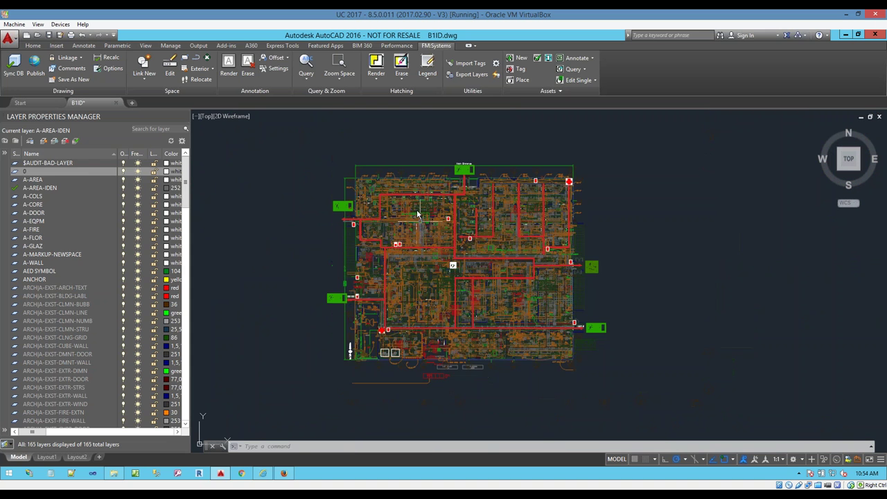
pyautogui.scroll(3, 409, 197)
pyautogui.click(88, 229)
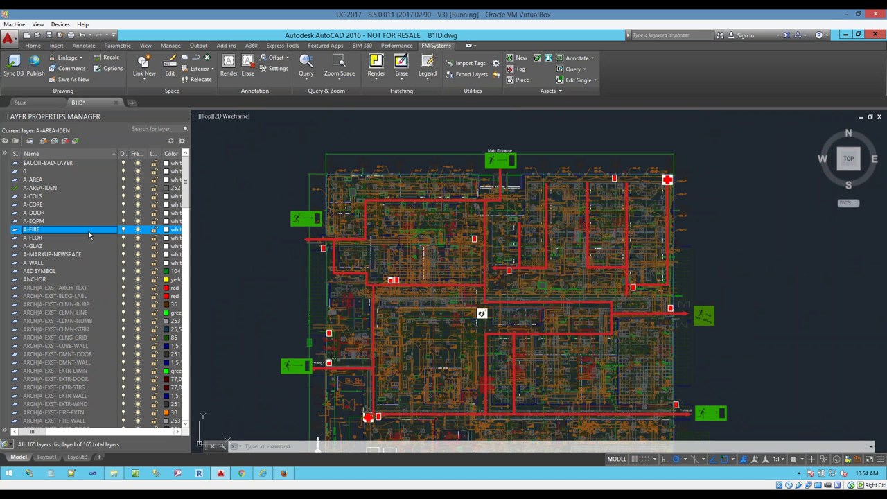
pyautogui.hotkey('ctrl', 'a')
pyautogui.click(124, 213)
pyautogui.click(377, 234)
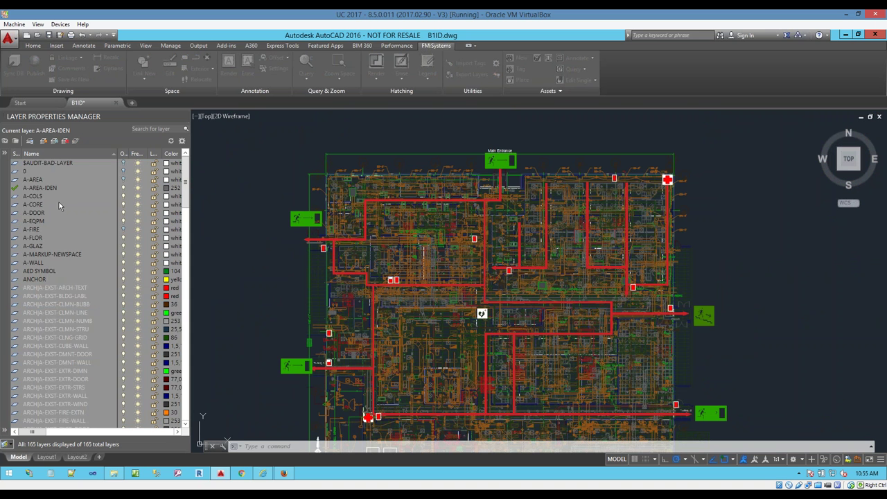
# Step: Turn on the A-AREA and A-AREA-IDEN layers
pyautogui.click(59, 178)
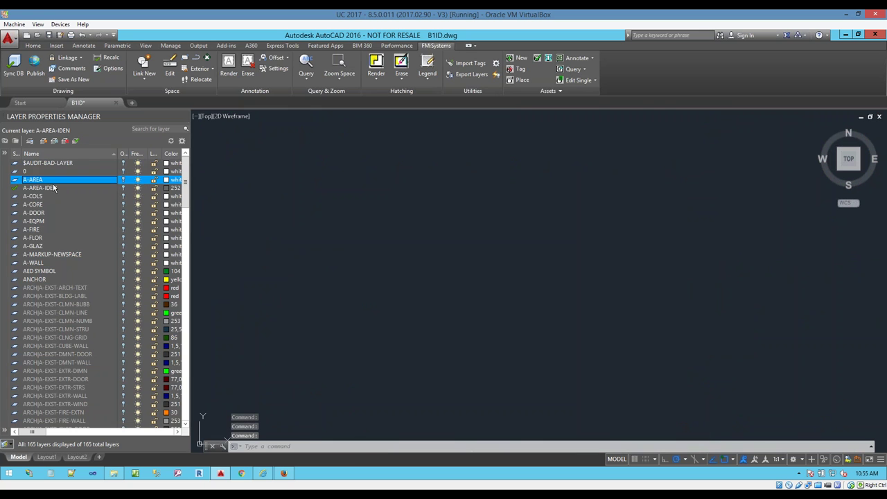
pyautogui.click(124, 180)
pyautogui.click(124, 188)
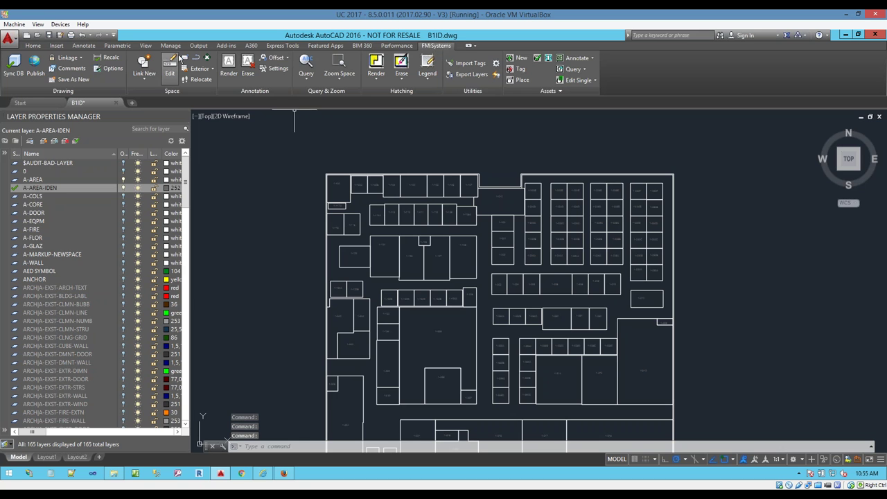
# Step: Open the properties of space 1-100 for editing from the drawing
pyautogui.click(171, 74)
pyautogui.click(339, 184)
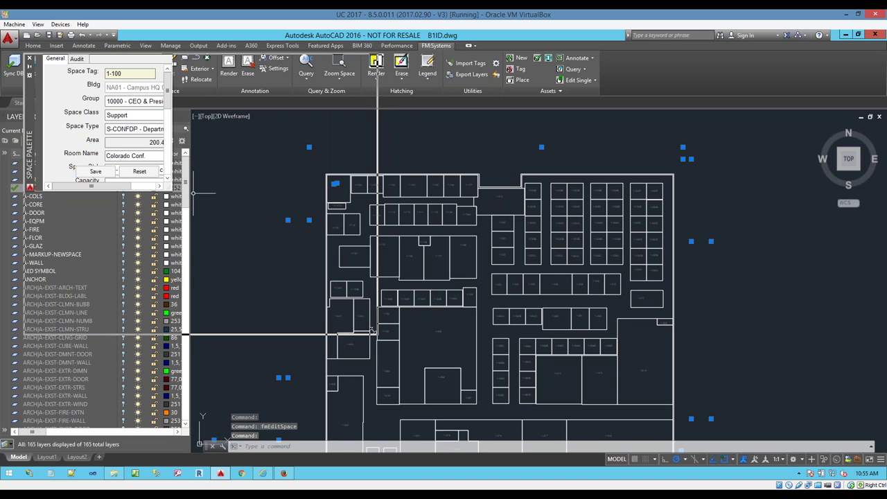
# Step: Set the space standard of space 1-100 to L3 - Large Lab and save the change
pyautogui.moveTo(387, 335); pyautogui.dragTo(375, 333)
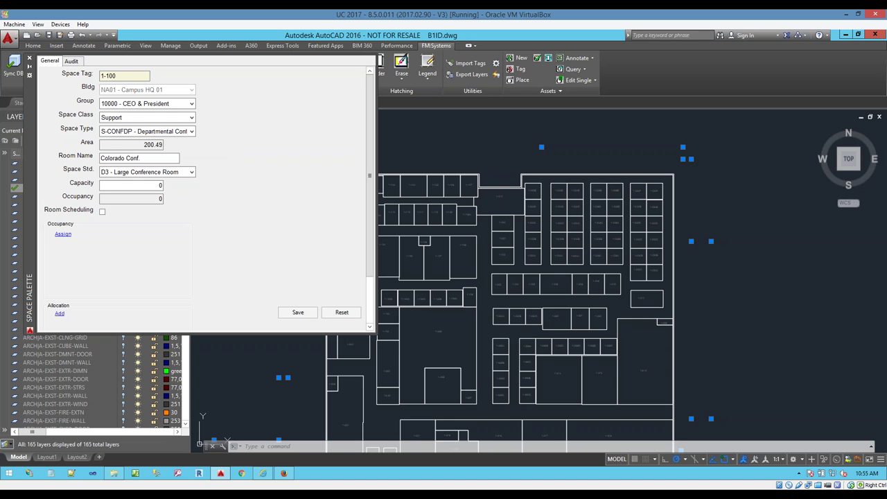
pyautogui.click(140, 173)
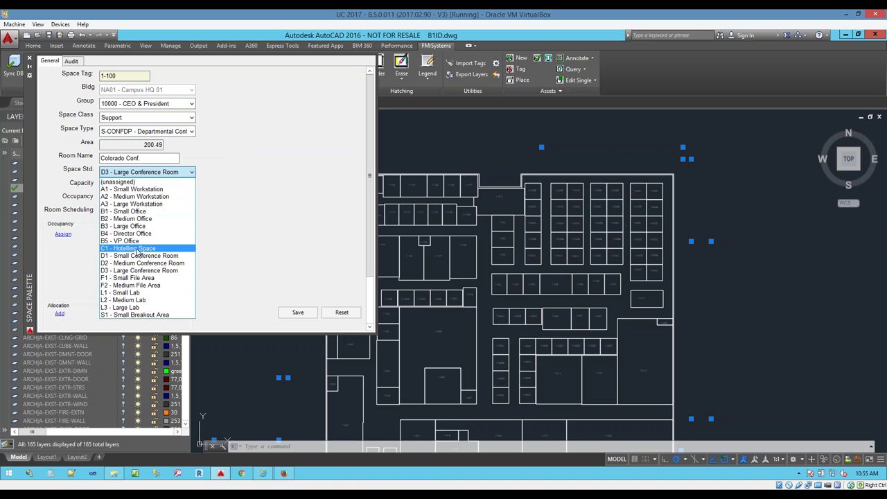
pyautogui.click(131, 308)
pyautogui.click(289, 313)
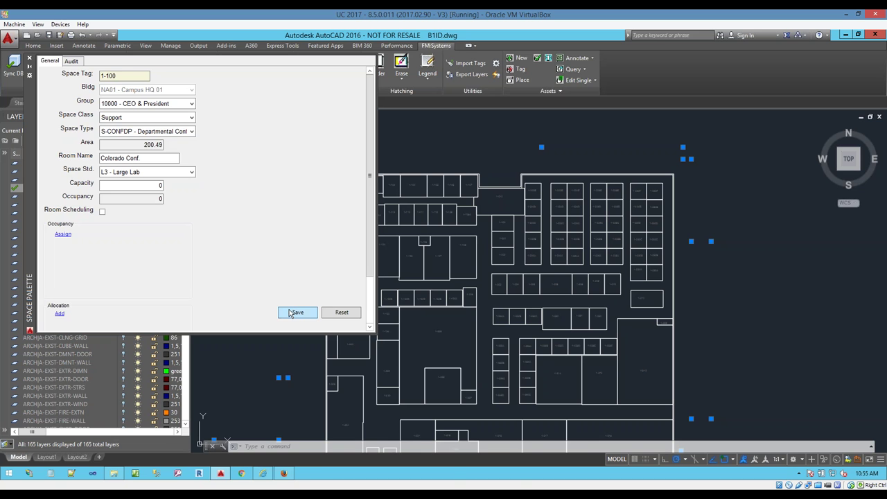
# Step: Switch to FM:Interact in Firefox and check the space standard in the room information for room 1-100
pyautogui.click(284, 473)
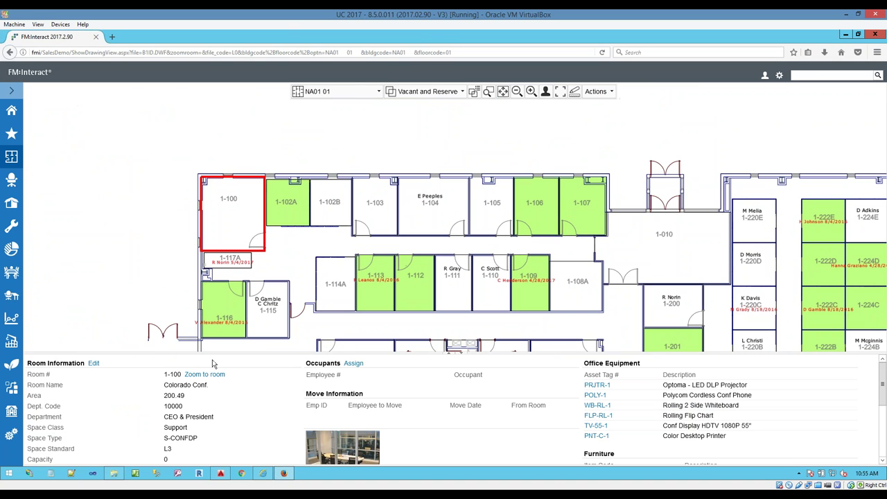
pyautogui.moveTo(224, 353); pyautogui.dragTo(224, 339)
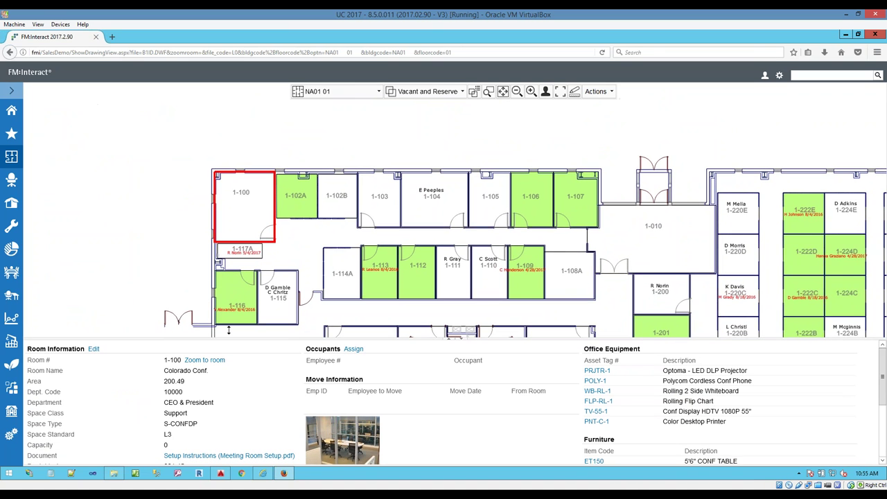
pyautogui.moveTo(174, 425); pyautogui.dragTo(159, 428)
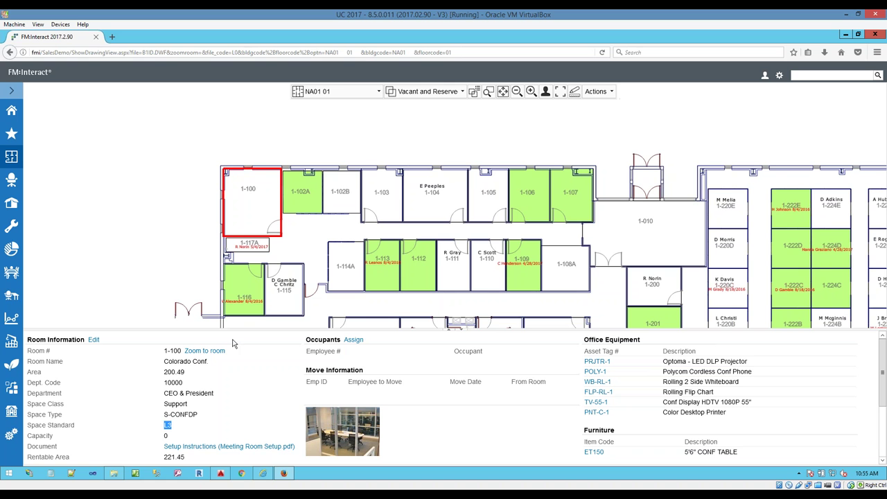
pyautogui.moveTo(233, 331); pyautogui.dragTo(243, 372)
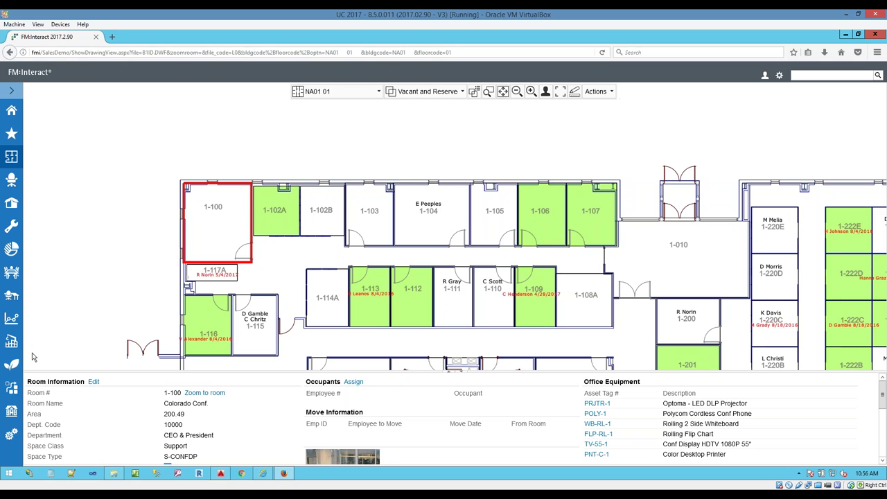
# Step: Open the 1.04 Room Updates view from the Space Management favorites
pyautogui.click(12, 156)
pyautogui.click(89, 291)
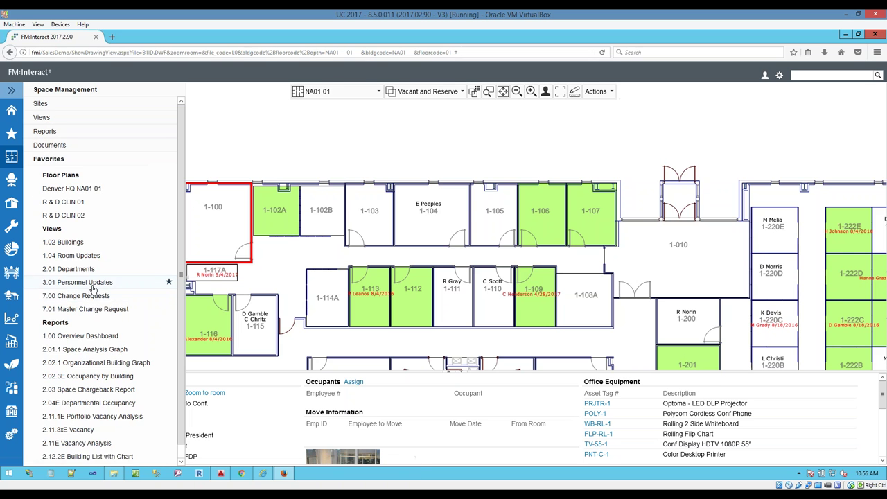
pyautogui.scroll(-1, 94, 292)
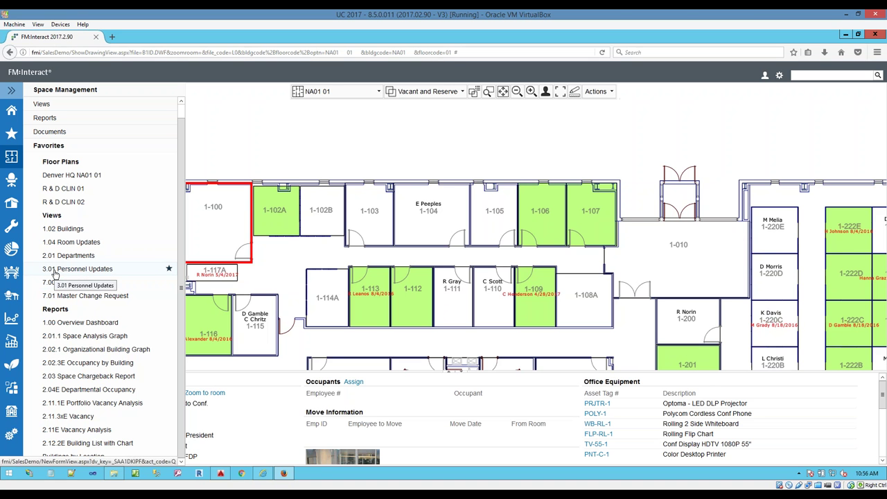
pyautogui.click(64, 243)
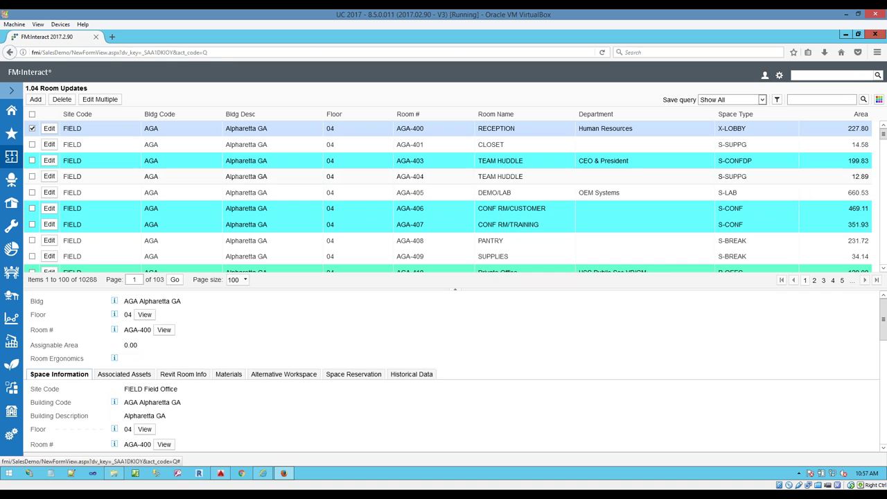
# Step: Open the record history of room AGA-400 from its historical data and expand the 7/12/2017 edit
pyautogui.click(409, 376)
pyautogui.moveTo(373, 289); pyautogui.dragTo(382, 198)
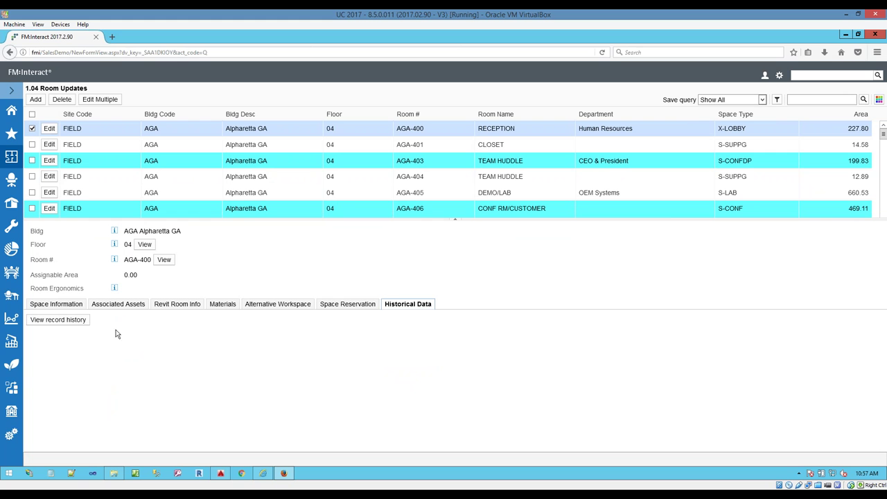
pyautogui.click(78, 322)
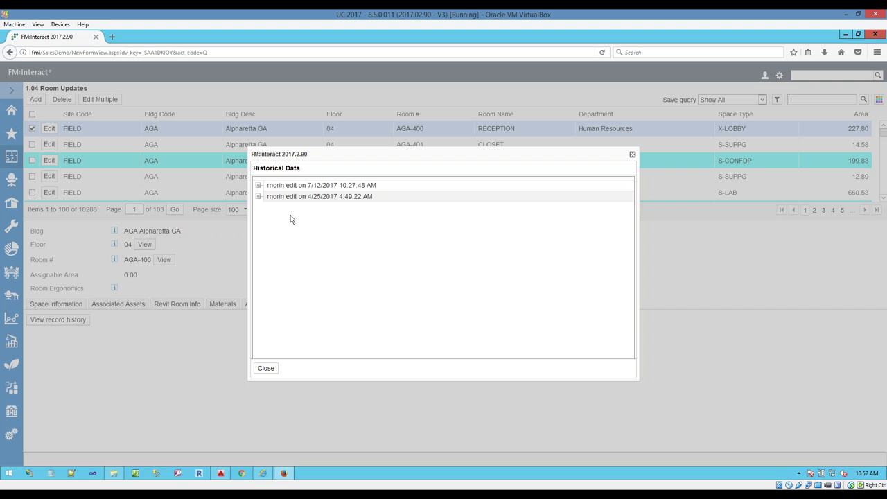
pyautogui.click(258, 187)
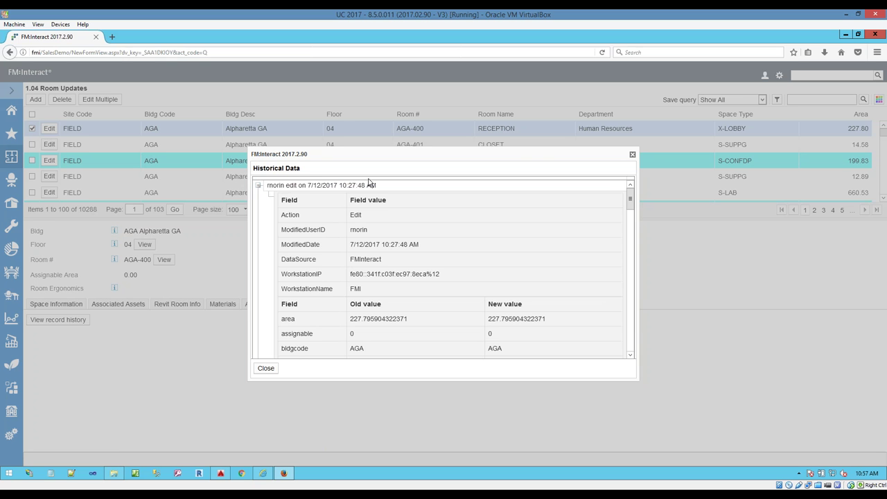
# Step: Compare the old and new field values of the edit, close the history, and return to the room's space information
pyautogui.scroll(-3, 332, 184)
pyautogui.scroll(-5, 478, 268)
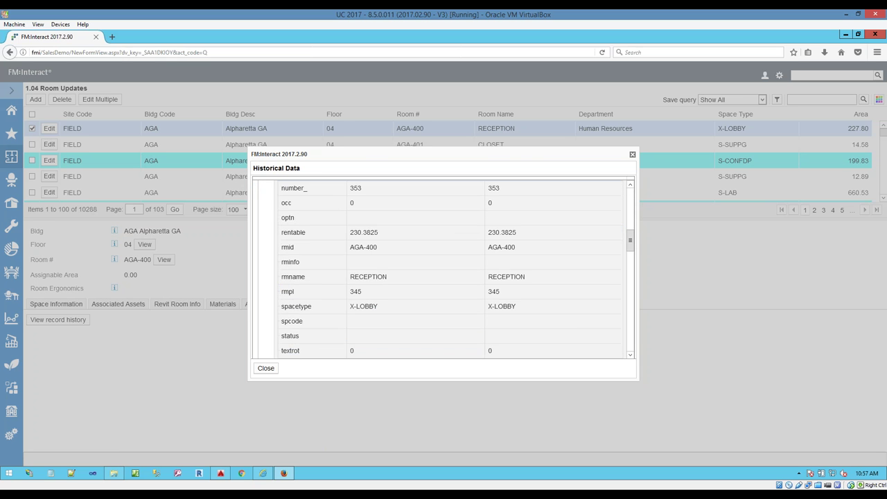
pyautogui.scroll(2, 478, 268)
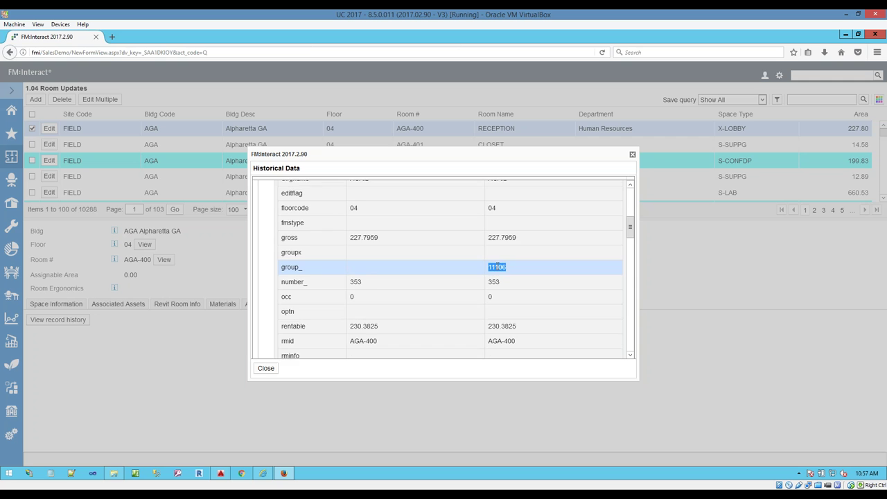
pyautogui.scroll(5, 497, 267)
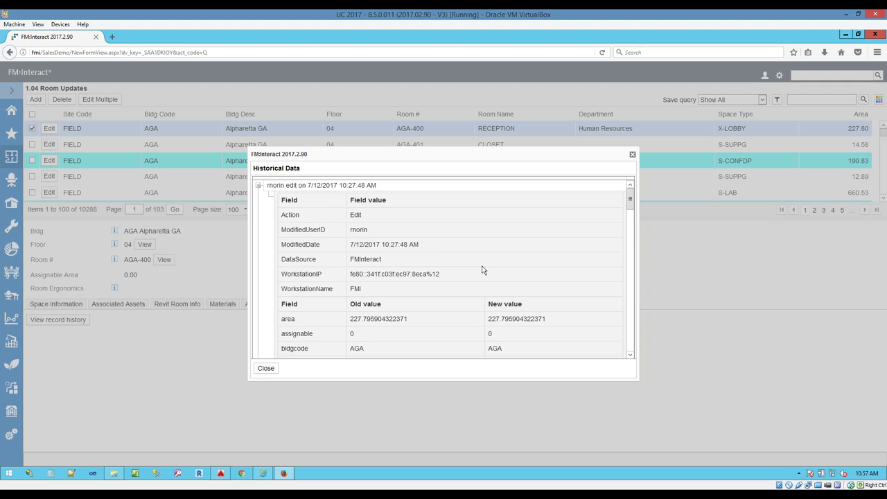
pyautogui.click(632, 155)
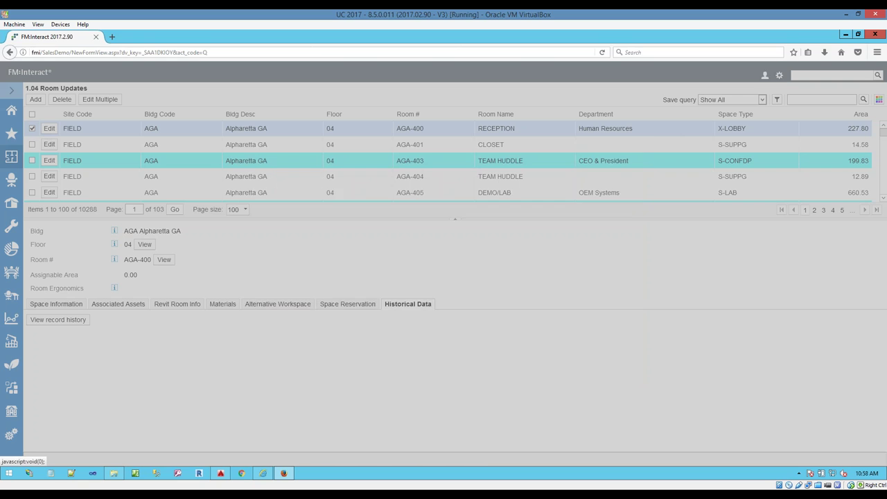
pyautogui.click(64, 304)
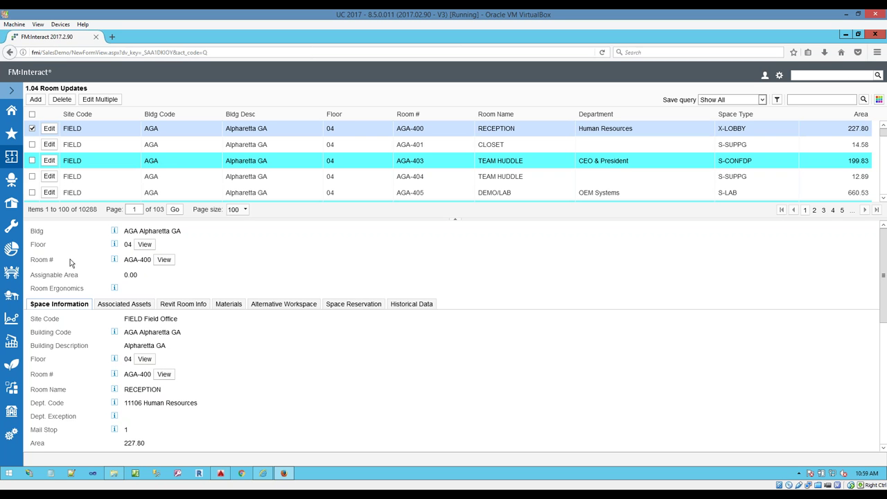
# Step: Switch to the FM:Interact HEDemo site in Internet Explorer
pyautogui.click(262, 473)
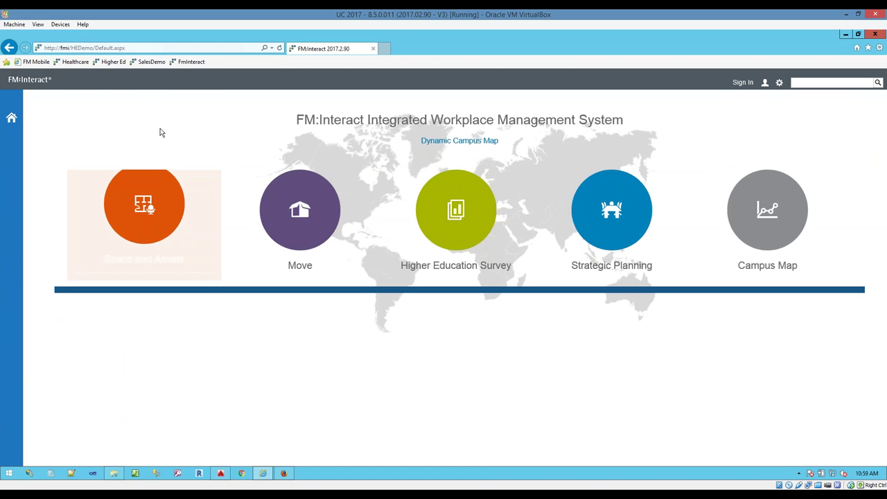